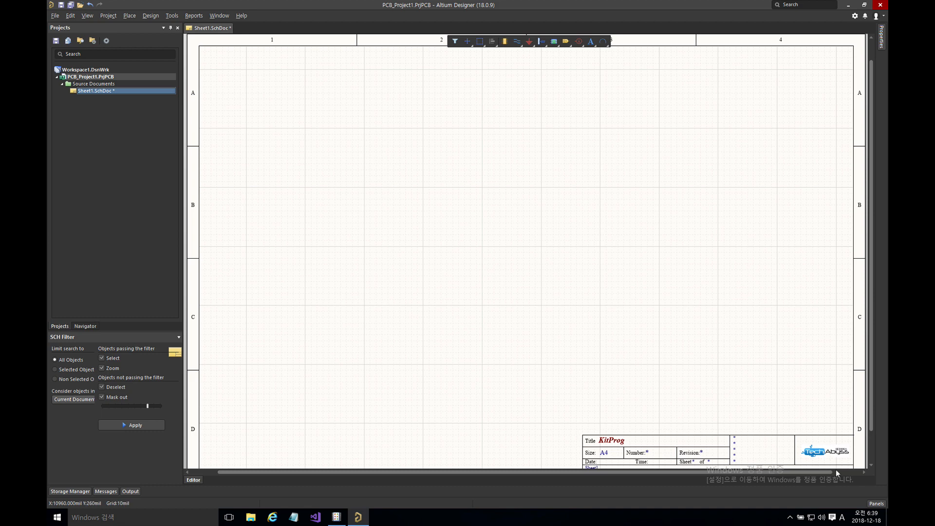
# Step: Show the Libraries panel and bring up the Available Libraries dialog
pyautogui.click(876, 504)
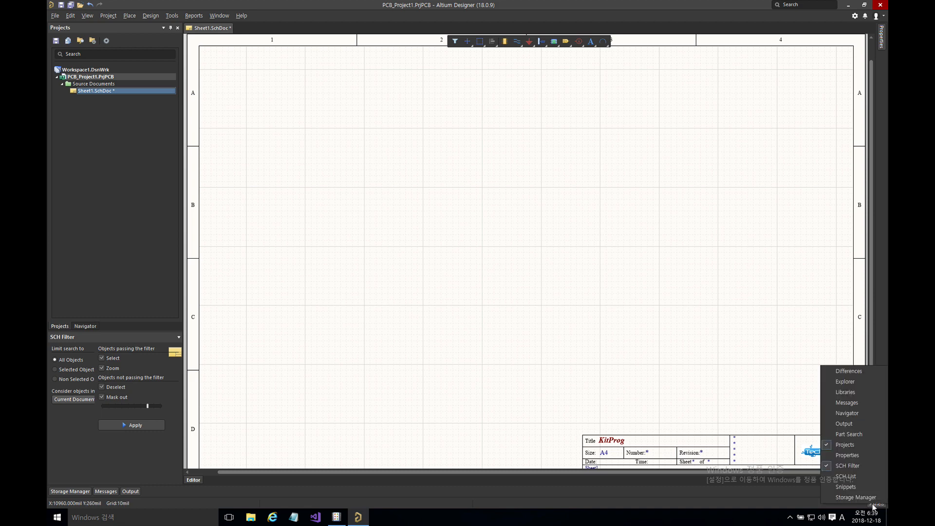
pyautogui.click(846, 392)
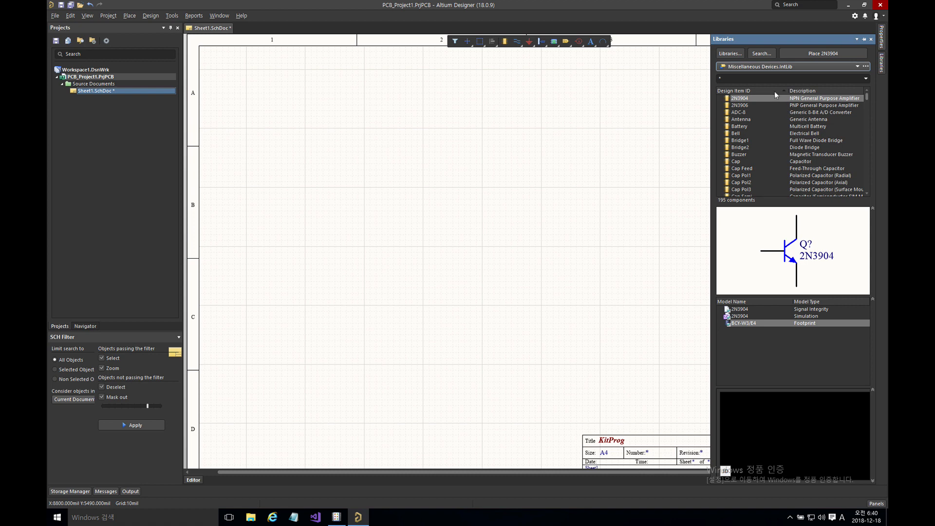
pyautogui.click(732, 52)
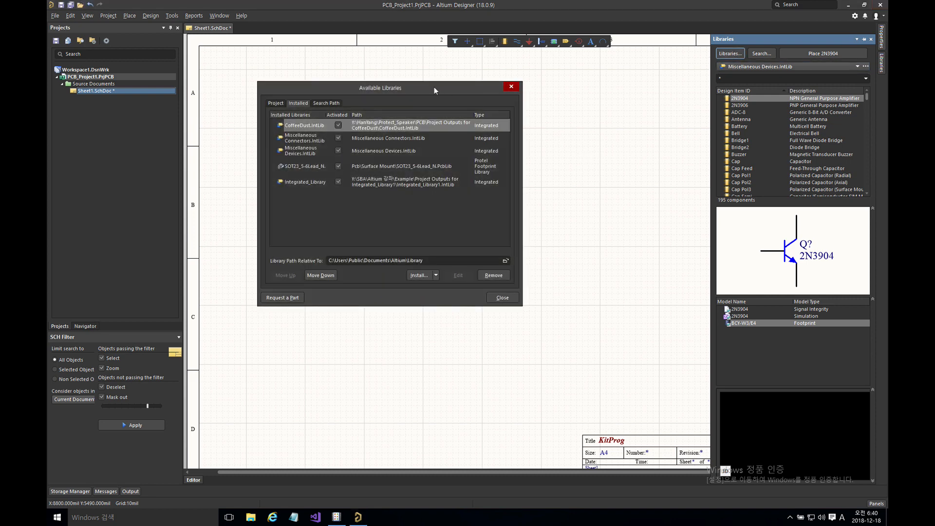
pyautogui.moveTo(434, 86); pyautogui.dragTo(497, 100)
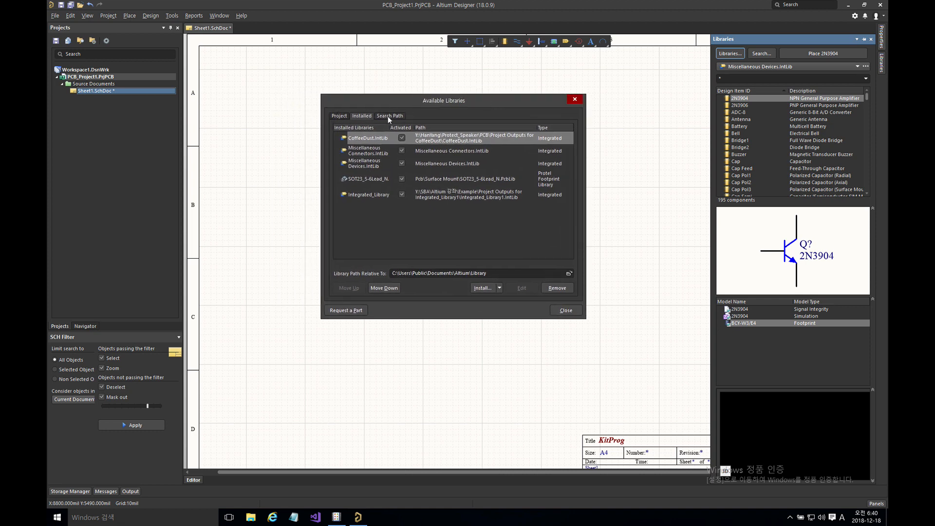
# Step: Review the project, installed and search path library lists, including the activation setting of CoffeeDust.IntLib
pyautogui.click(339, 116)
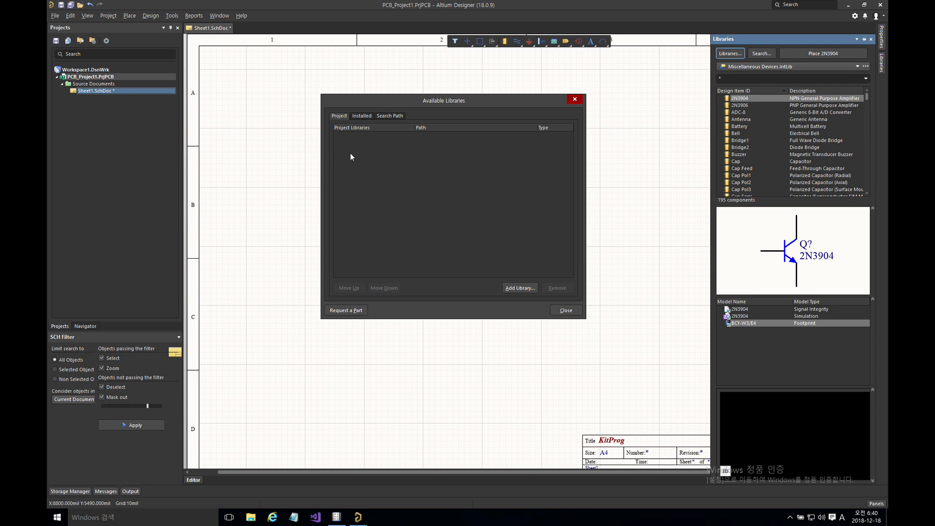
pyautogui.click(363, 116)
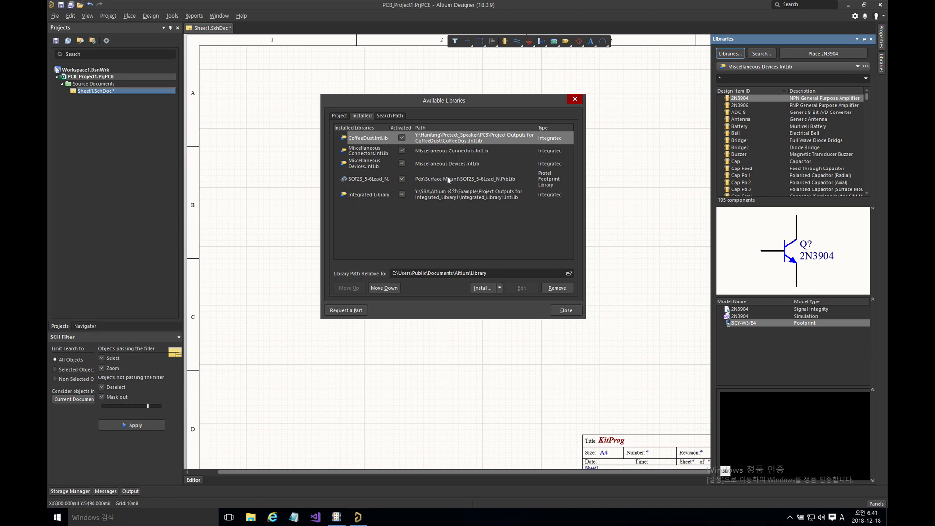
pyautogui.click(402, 138)
pyautogui.click(402, 138)
pyautogui.click(387, 116)
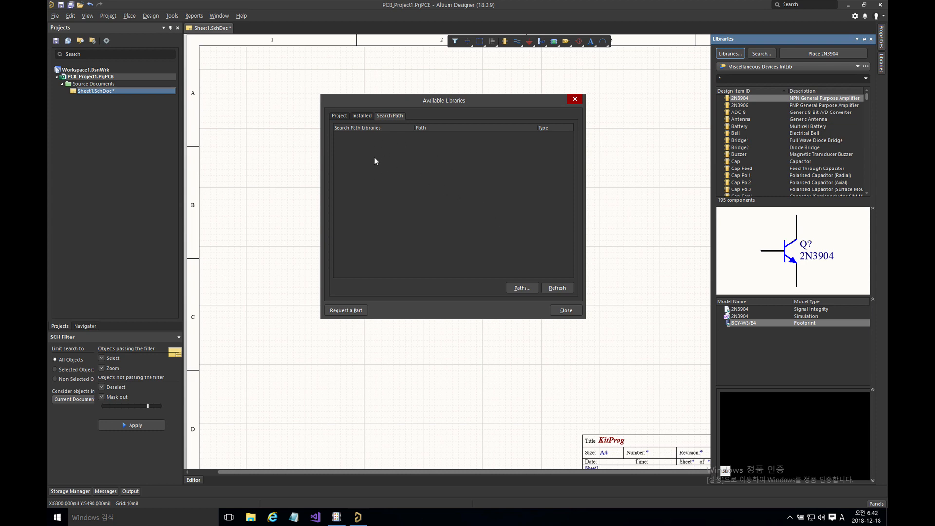
# Step: Remove all installed libraries, from CoffeeDust.IntLib through Integrated_Library1.IntLib
pyautogui.click(361, 116)
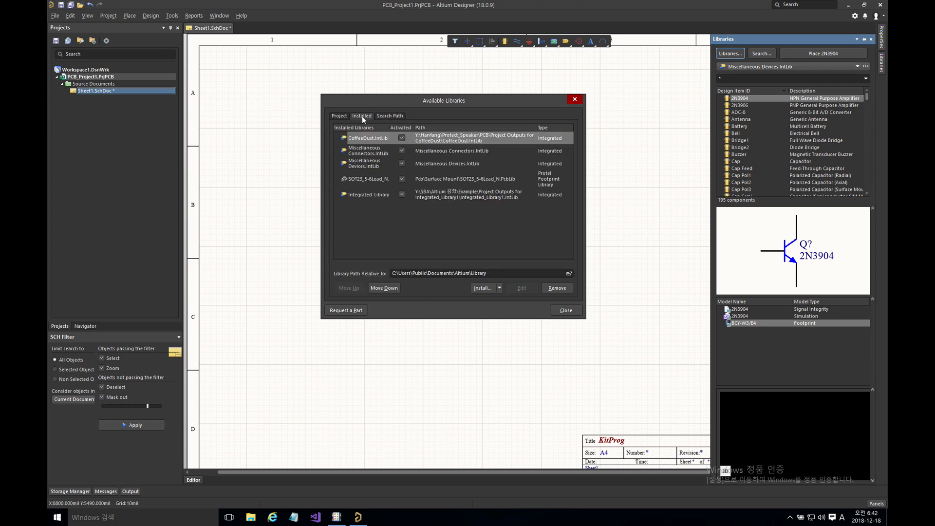
pyautogui.keyDown('shift'); pyautogui.click(367, 194); pyautogui.keyUp('shift')
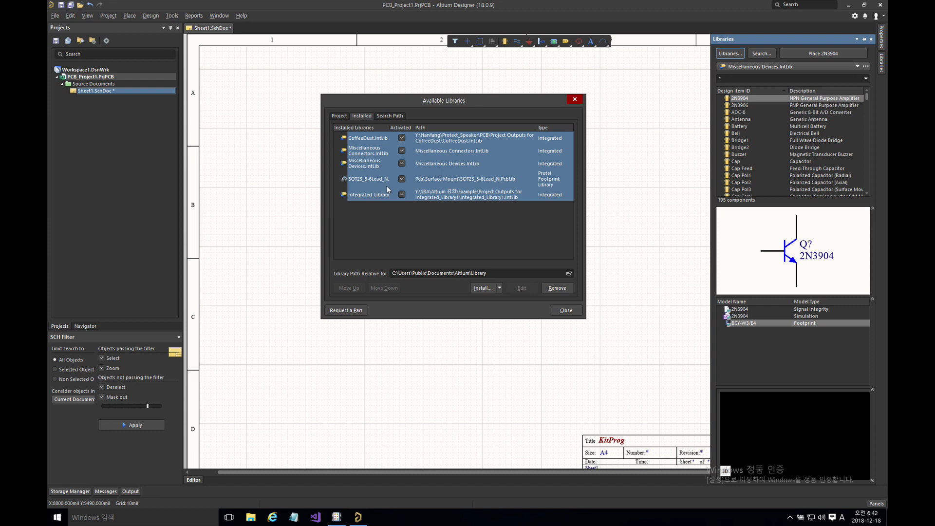
pyautogui.click(556, 288)
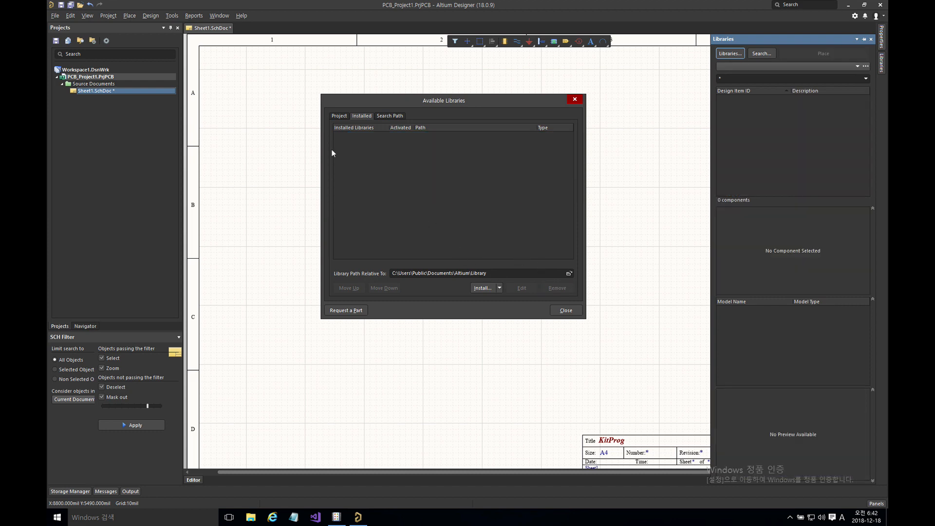
# Step: Start installing a library from file and go up from the Surface Mount folder to the Altium\Library folder
pyautogui.click(499, 288)
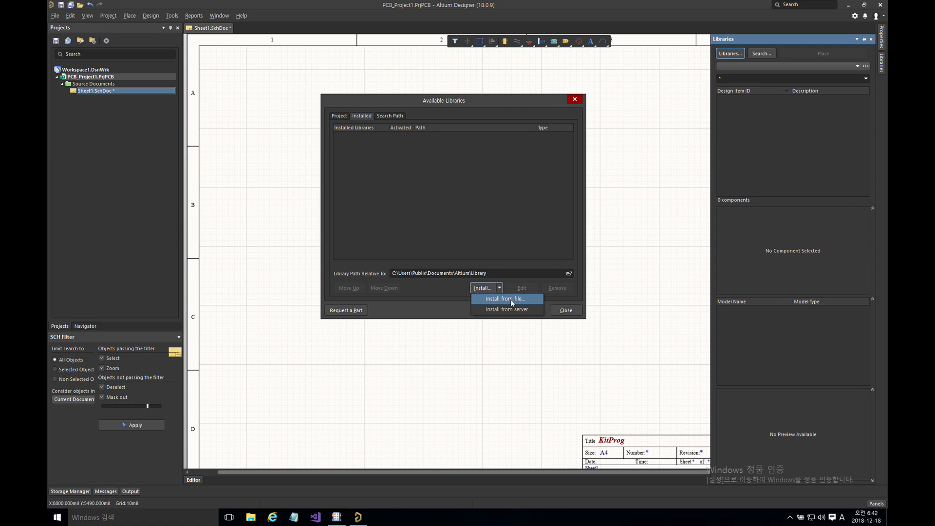
pyautogui.click(510, 299)
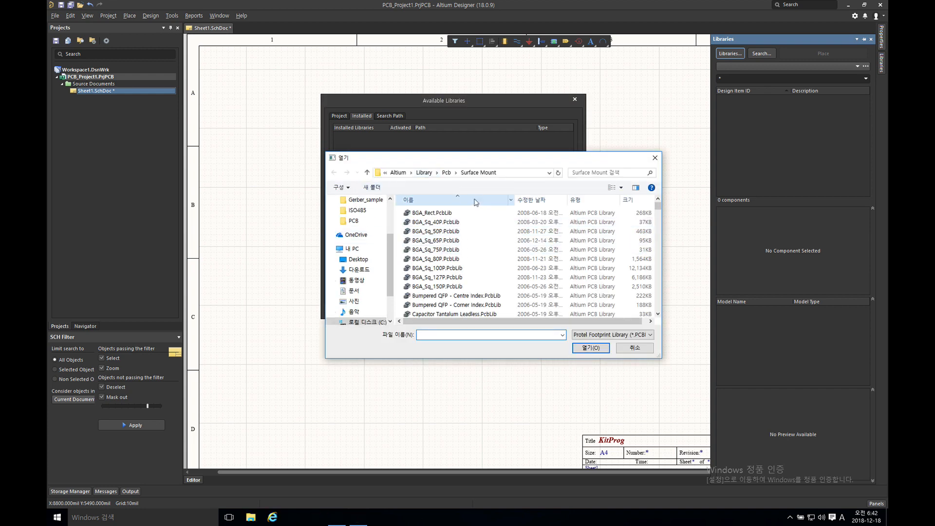
pyautogui.moveTo(454, 162); pyautogui.dragTo(425, 156)
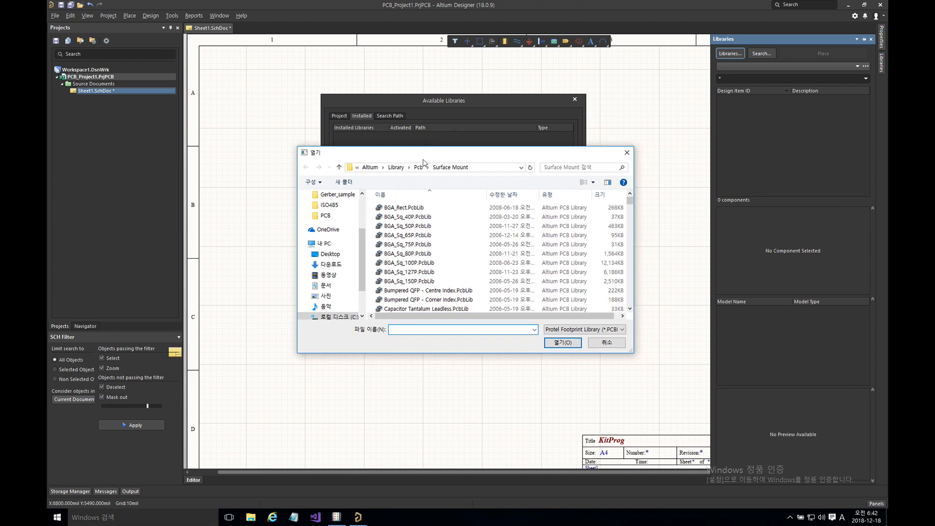
pyautogui.click(495, 168)
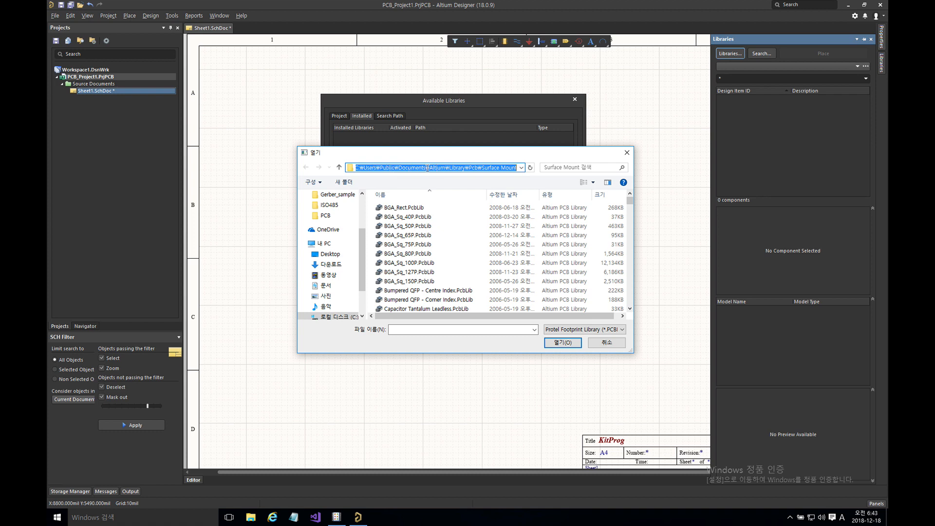
pyautogui.click(457, 167)
pyautogui.moveTo(465, 169); pyautogui.dragTo(533, 171)
pyautogui.press('BackSpace')
pyautogui.click(530, 168)
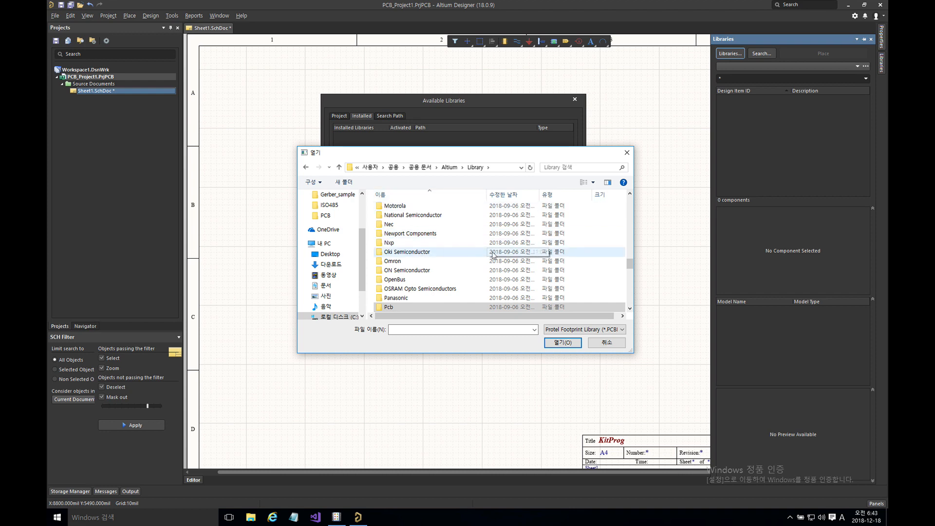
# Step: Set the file type filter to Integrated Libraries (*.INTLIB) for the Library folder
pyautogui.click(631, 228)
pyautogui.moveTo(630, 226); pyautogui.dragTo(630, 317)
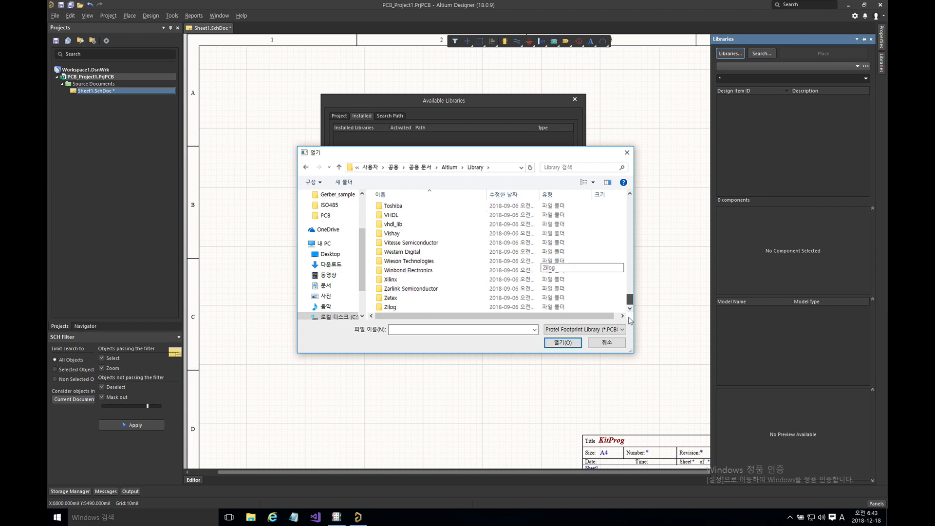
pyautogui.click(559, 331)
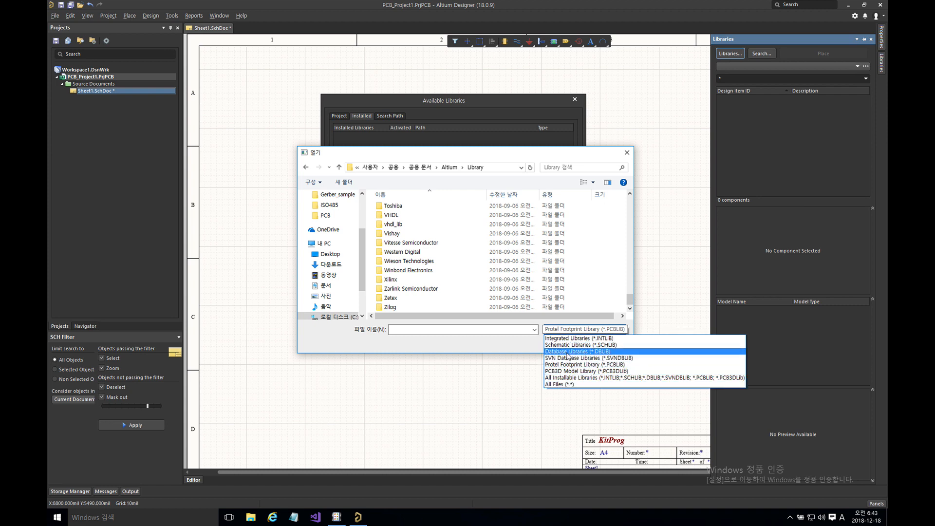
pyautogui.click(567, 342)
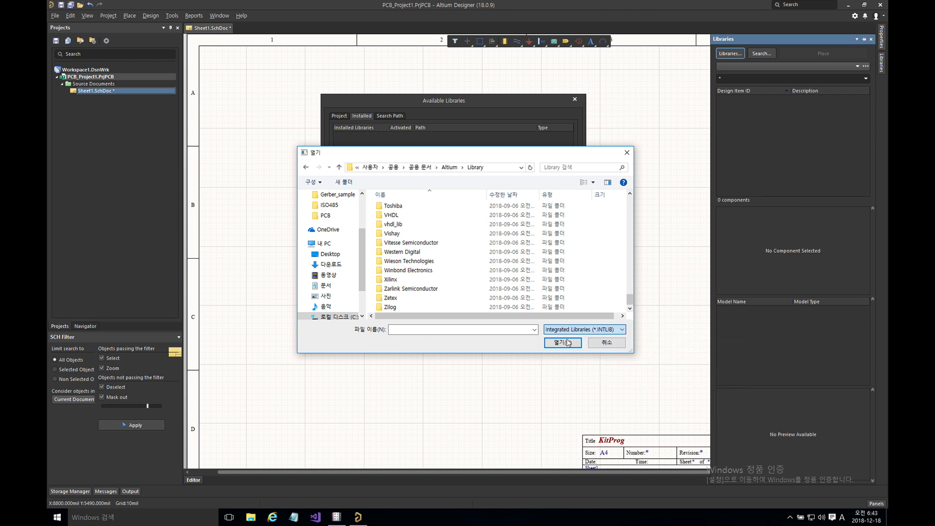
# Step: Install Miscellaneous Connectors.IntLib and Miscellaneous Devices.IntLib together from the Library folder
pyautogui.scroll(5, 487, 307)
pyautogui.scroll(-8, 536, 258)
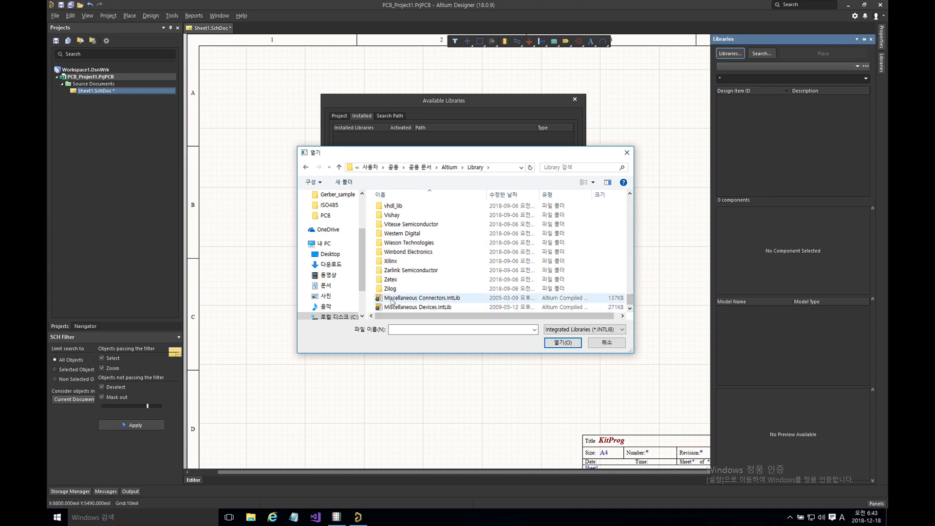
pyautogui.click(427, 306)
pyautogui.press('Up')
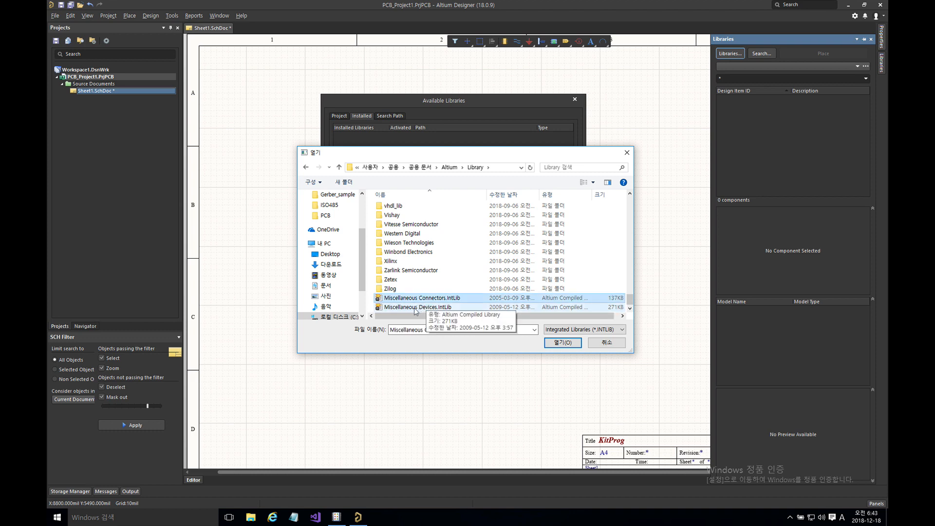
pyautogui.keyDown('shift'); pyautogui.click(418, 306); pyautogui.keyUp('shift')
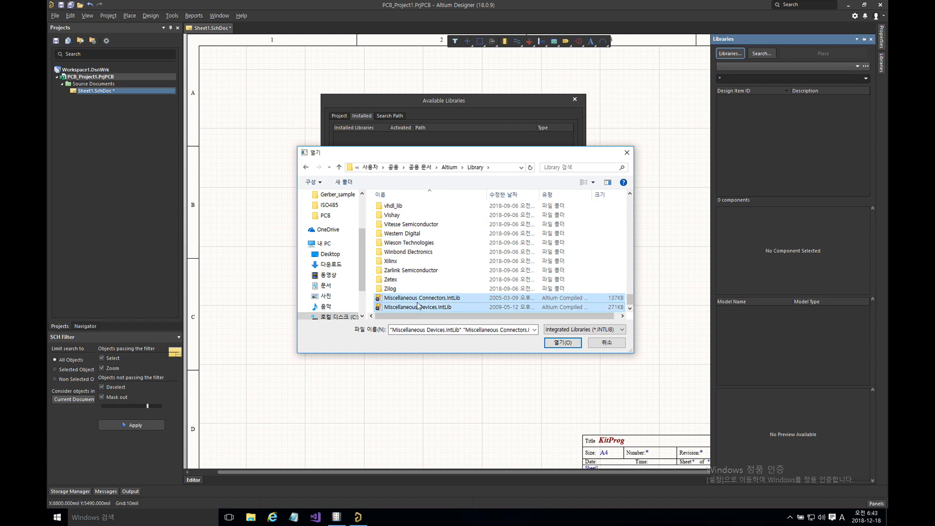
pyautogui.click(562, 343)
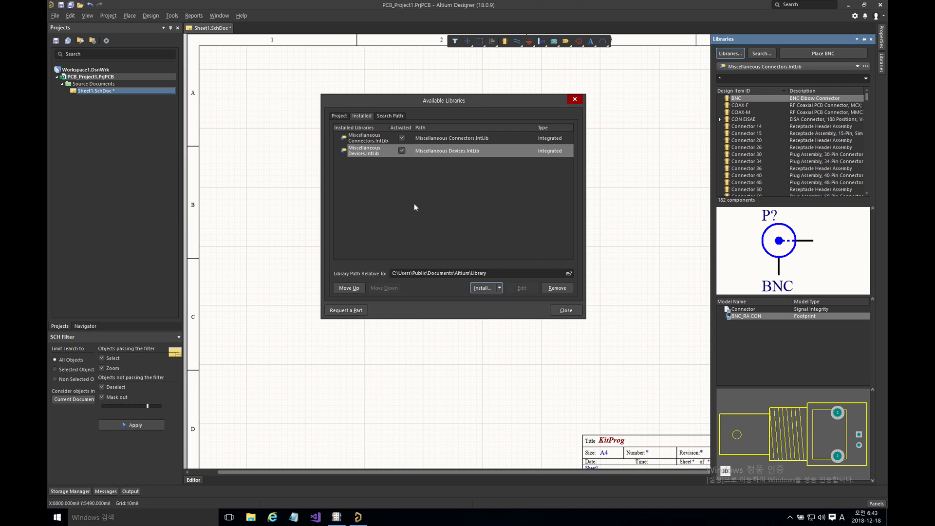
# Step: Start another installation from file and browse to SBA\Altium 강좌\Example\Project Outputs for Integrated_Library1 on the Y: drive
pyautogui.click(500, 288)
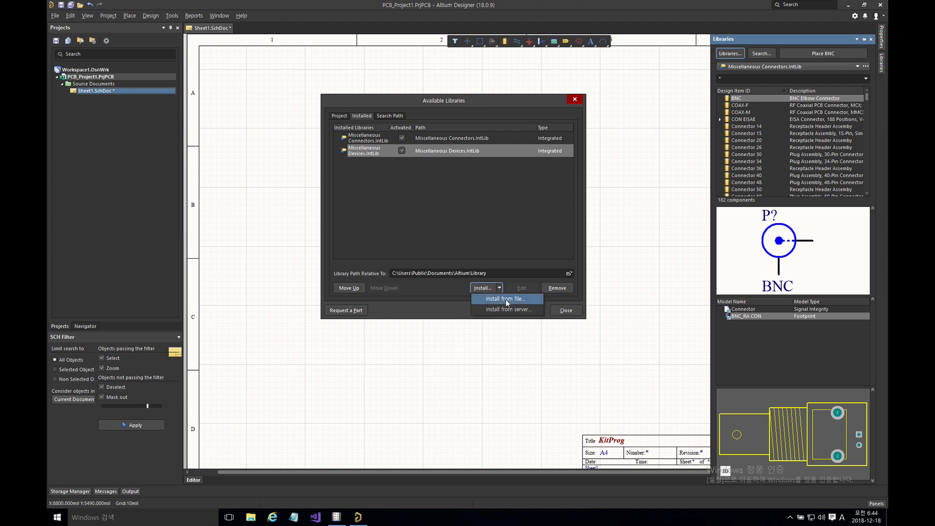
pyautogui.click(505, 299)
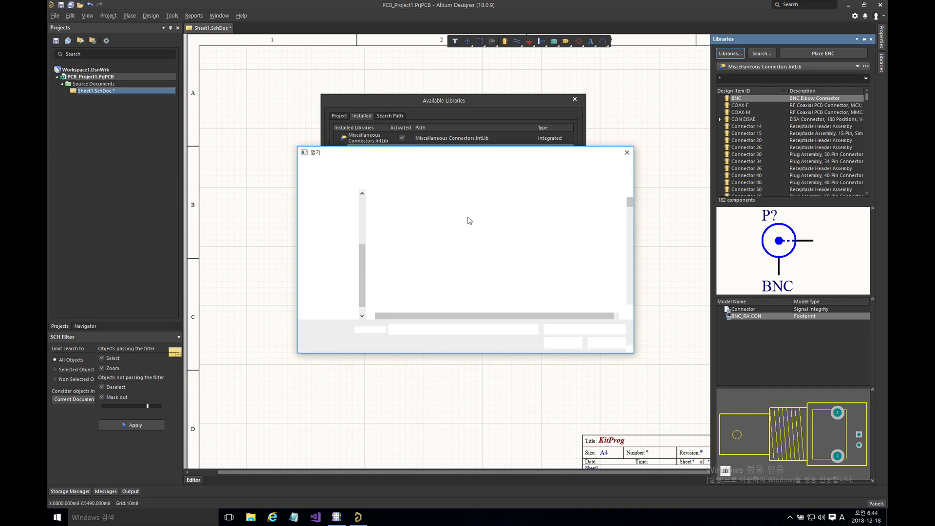
pyautogui.scroll(-1, 518, 254)
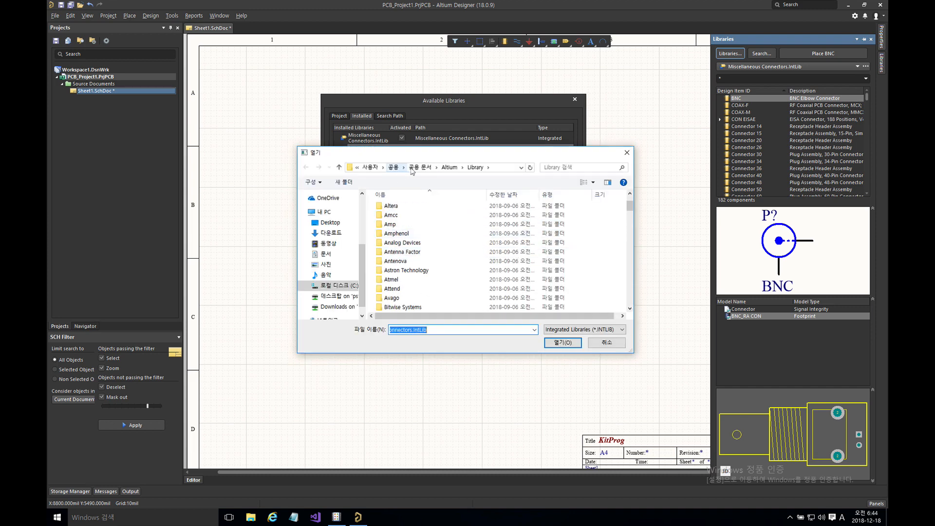
pyautogui.click(338, 296)
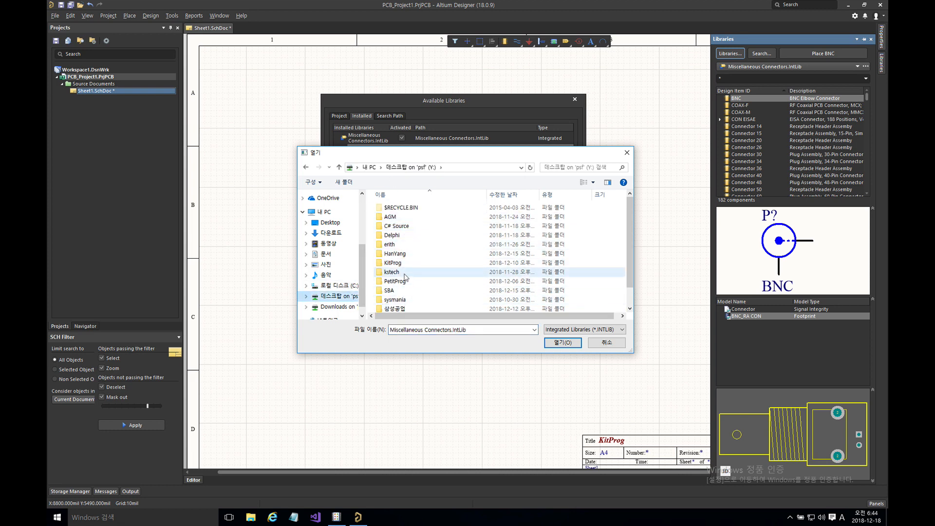
pyautogui.click(400, 289)
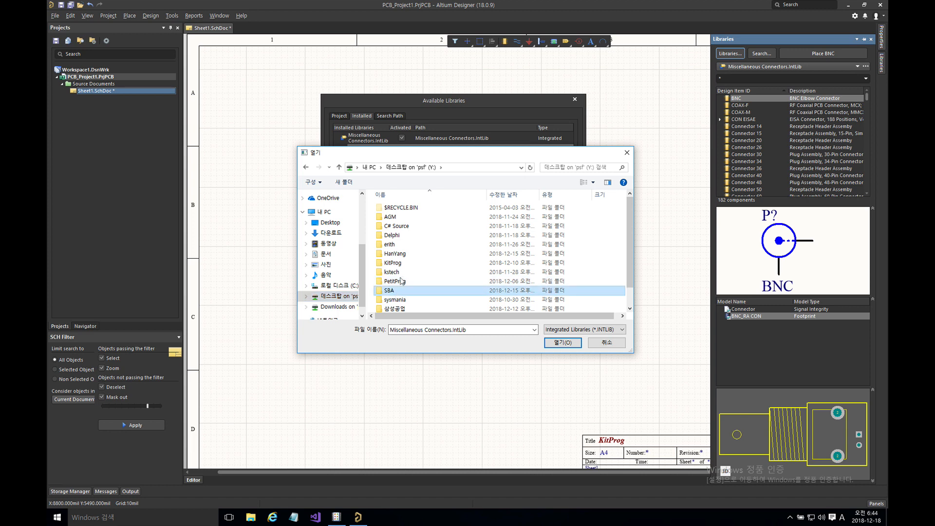
pyautogui.doubleClick(400, 289)
pyautogui.doubleClick(397, 208)
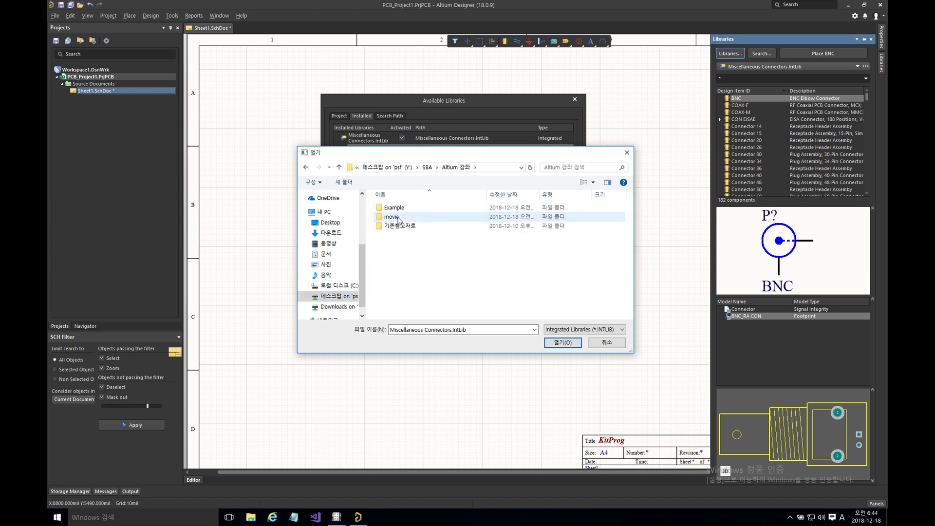
pyautogui.click(395, 208)
pyautogui.doubleClick(412, 210)
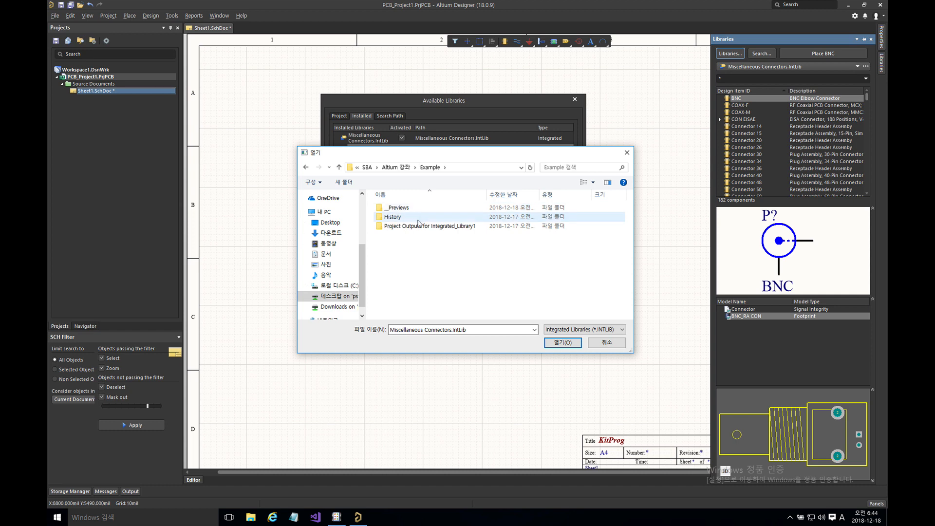
pyautogui.click(403, 227)
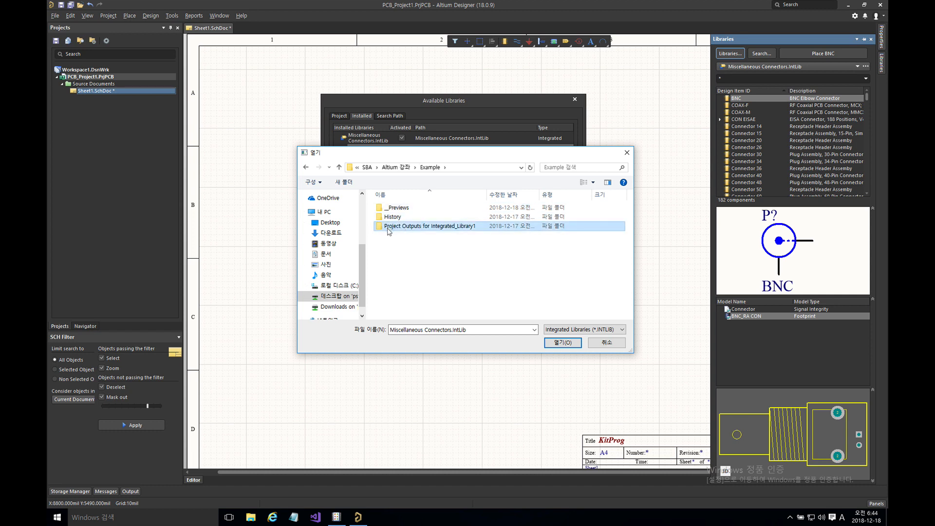
pyautogui.doubleClick(413, 228)
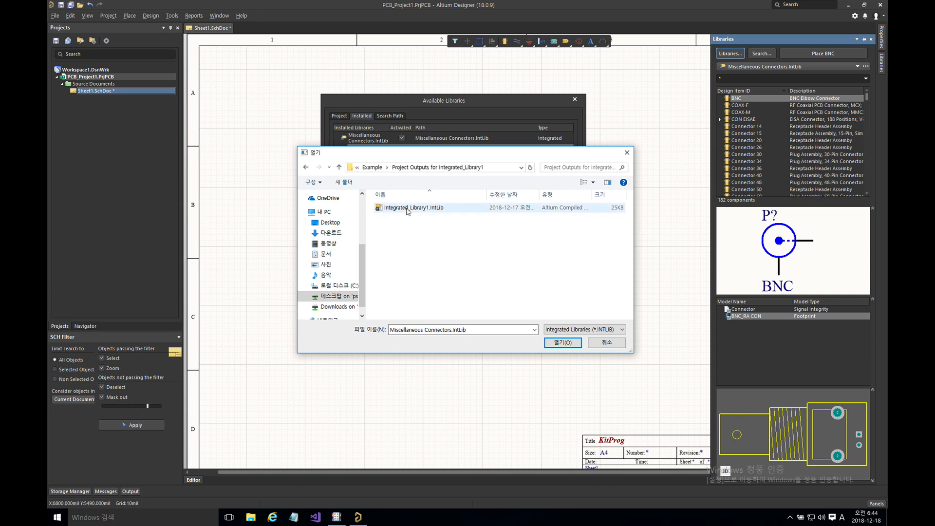
# Step: Install Integrated_Library1.IntLib and close the Available Libraries dialog
pyautogui.click(408, 208)
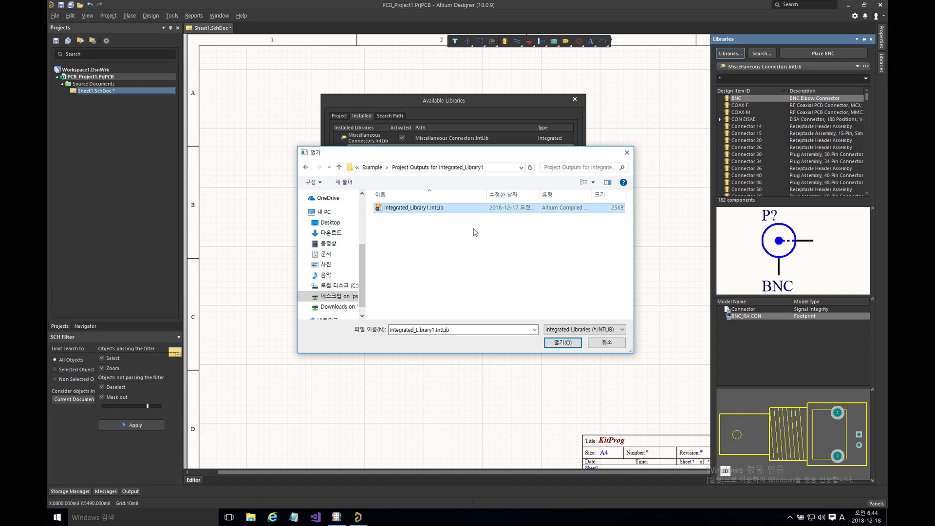
pyautogui.click(565, 343)
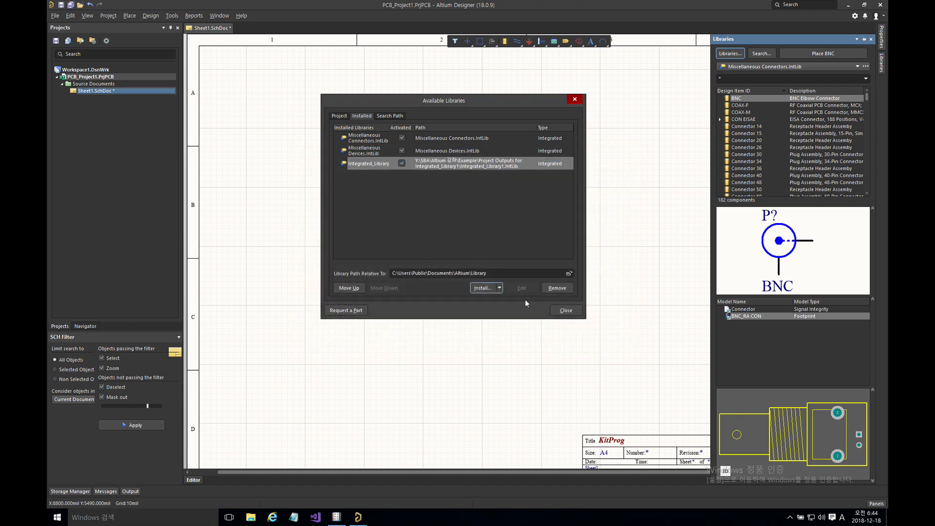
pyautogui.click(563, 310)
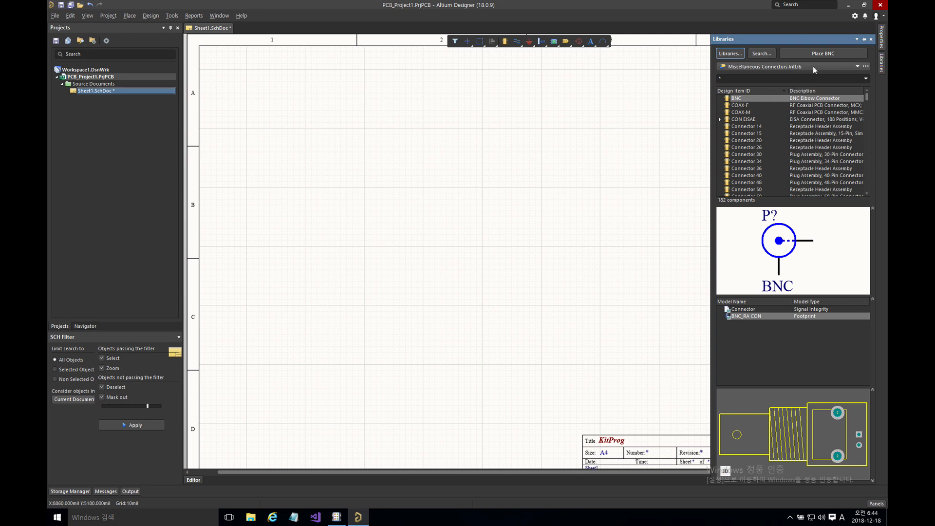
# Step: Show the contents of Integrated_Library1.IntLib, and switch the component list to Miscellaneous Devices.IntLib
pyautogui.click(858, 67)
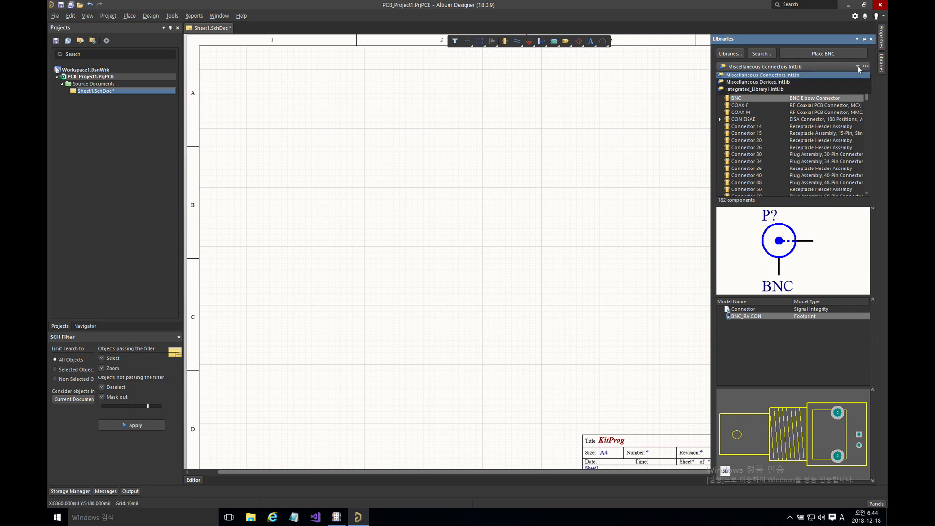
pyautogui.click(756, 88)
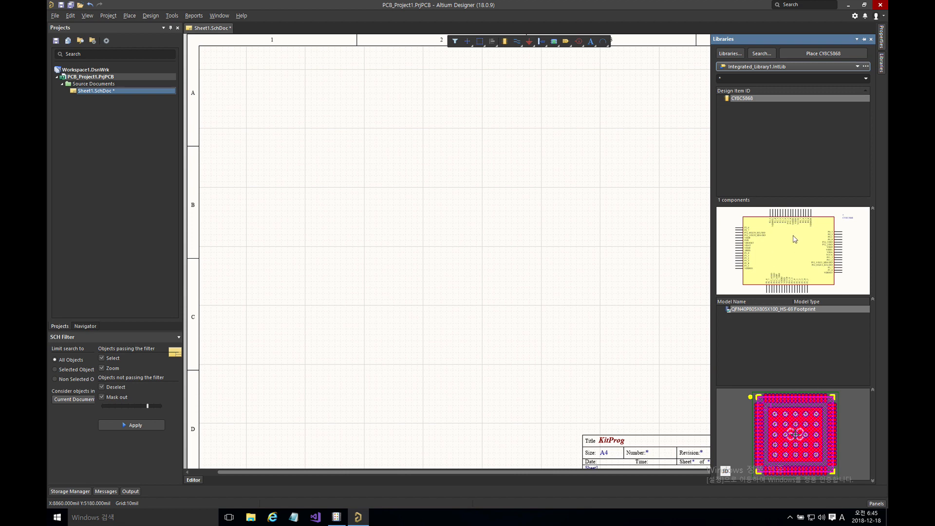
pyautogui.click(737, 67)
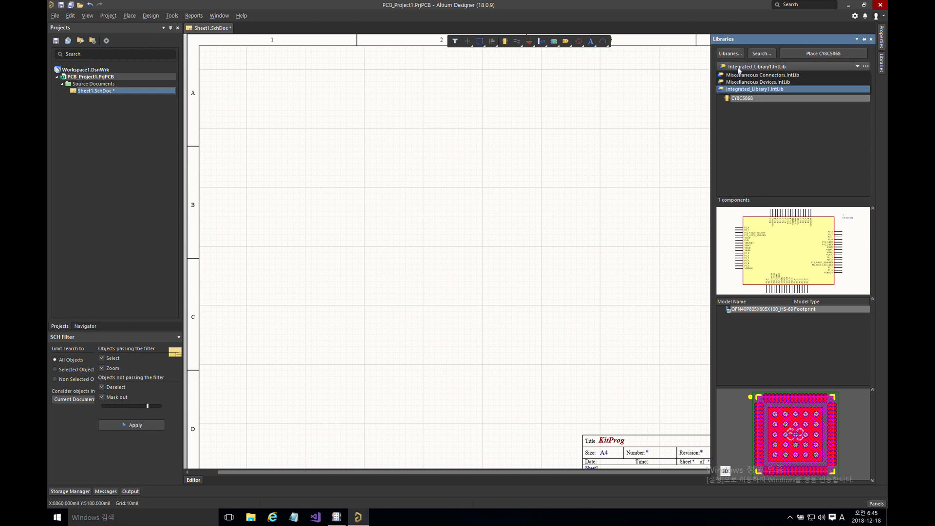
pyautogui.click(738, 82)
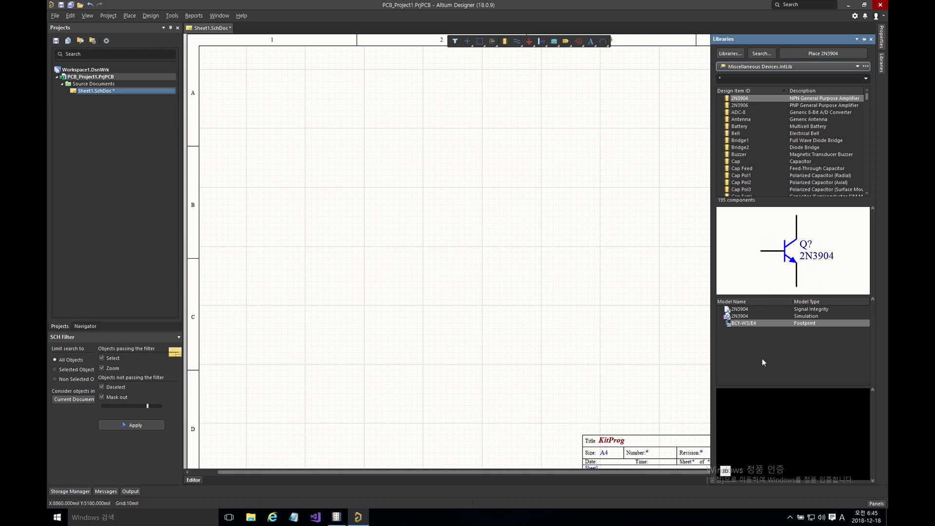
# Step: Check the footprint, simulation and signal integrity models attached to the 2N3904 transistor
pyautogui.click(744, 322)
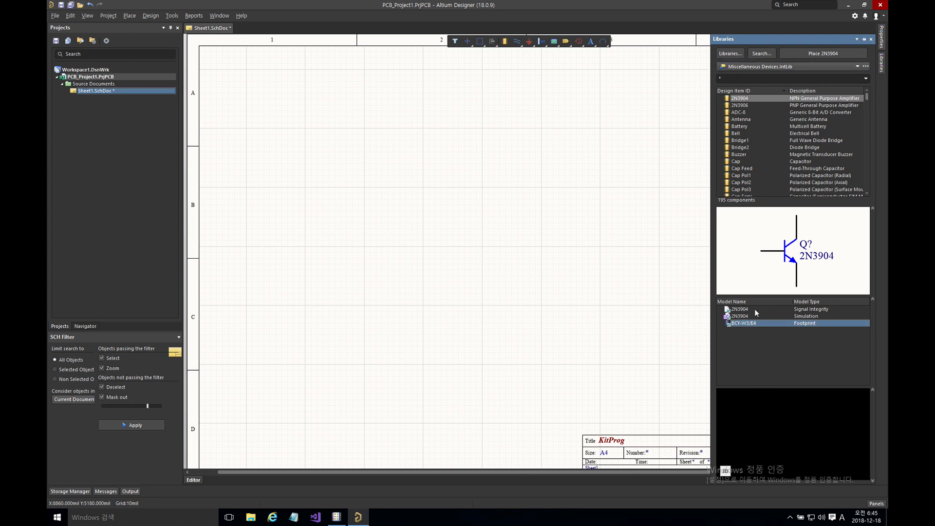
pyautogui.click(804, 316)
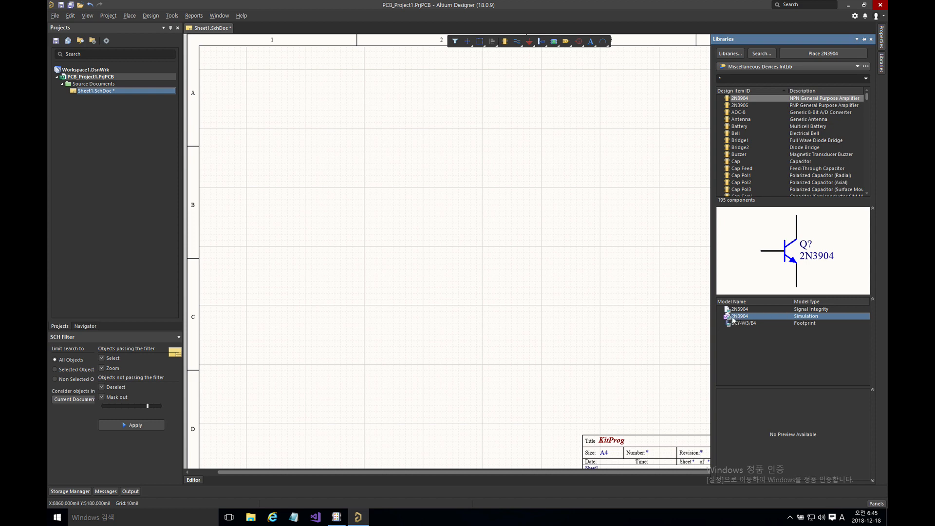
pyautogui.click(801, 311)
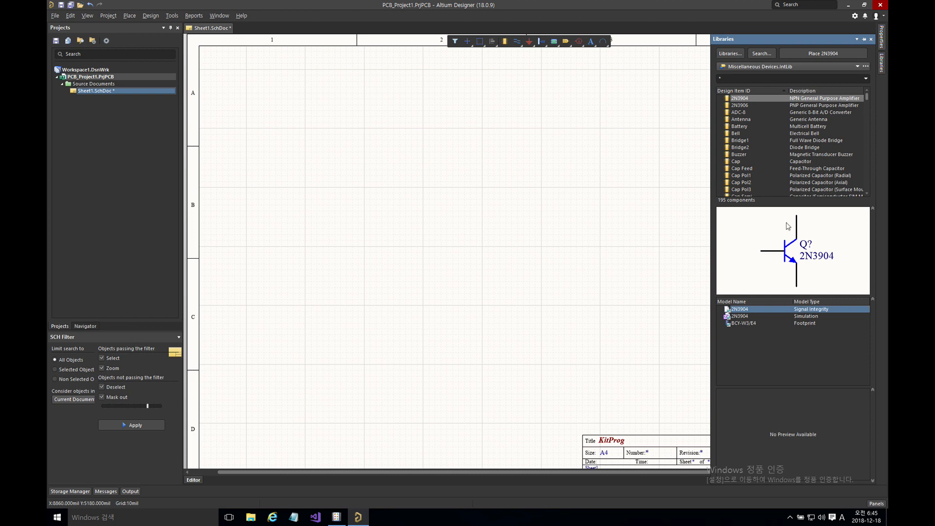
# Step: Browse the symbol and footprint previews of components from 2N3906 through Cap Pol2 in Miscellaneous Devices.IntLib
pyautogui.click(740, 106)
pyautogui.click(738, 120)
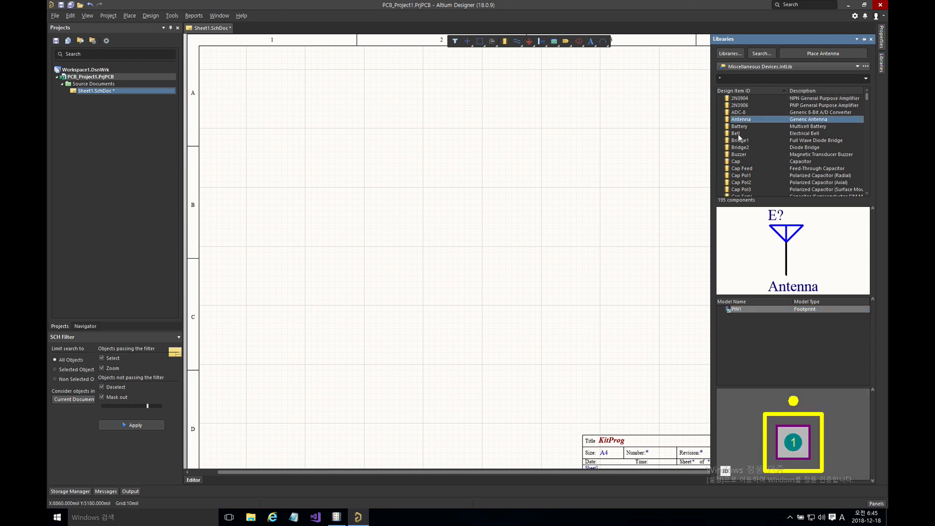
pyautogui.click(738, 134)
pyautogui.click(738, 154)
pyautogui.click(740, 168)
pyautogui.click(741, 133)
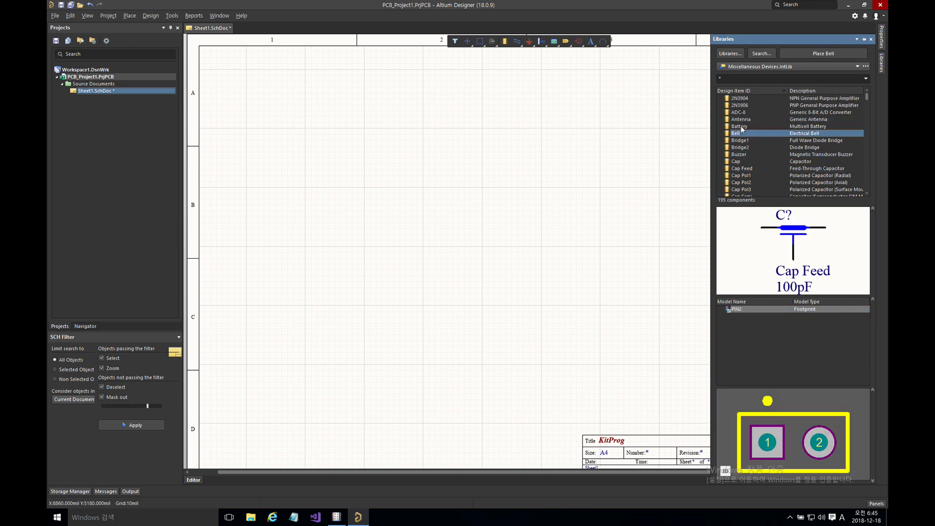
pyautogui.click(740, 121)
pyautogui.click(741, 134)
pyautogui.click(743, 113)
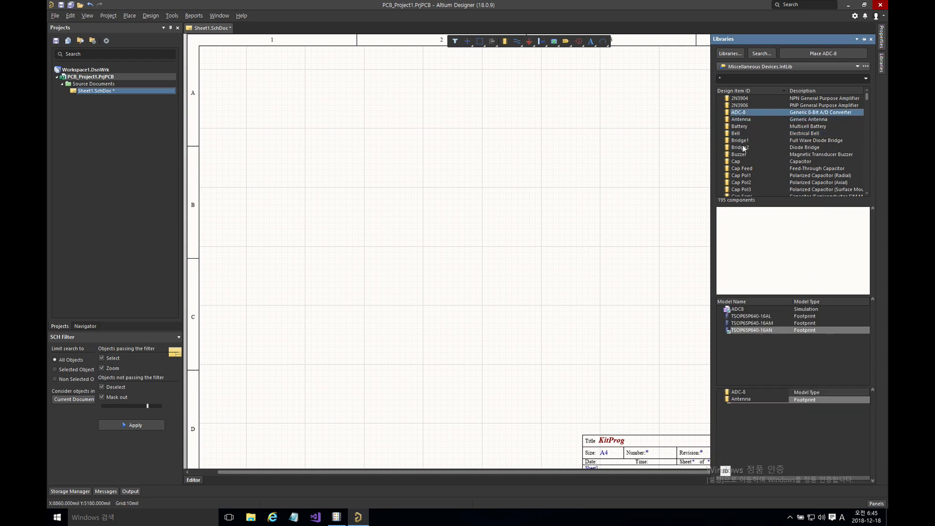
pyautogui.click(743, 147)
pyautogui.moveTo(868, 97)
pyautogui.mouseDown()
pyautogui.moveTo(866, 164)
pyautogui.moveTo(867, 98)
pyautogui.mouseUp()
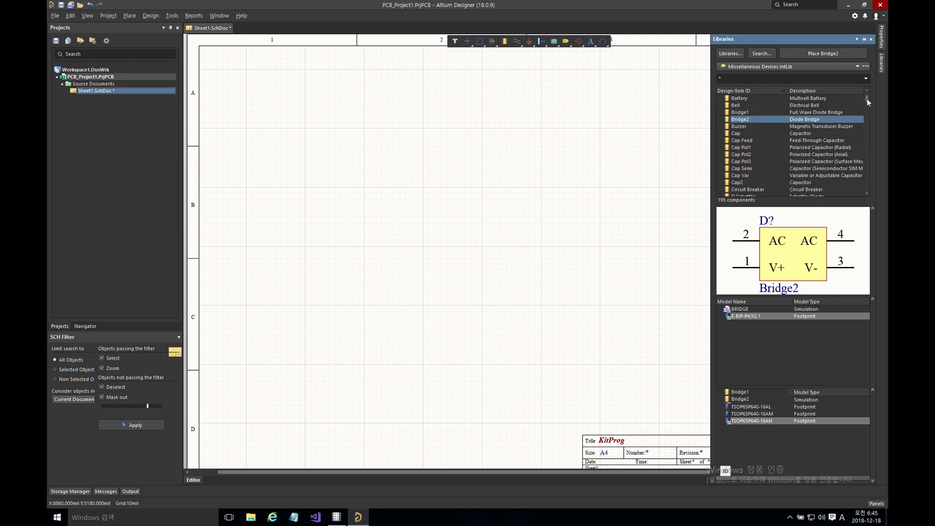
pyautogui.click(763, 107)
pyautogui.click(744, 155)
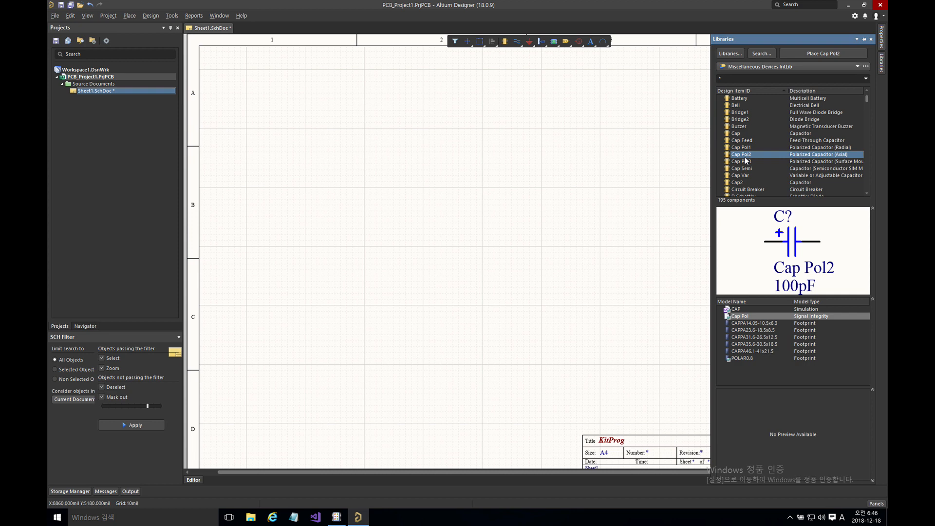
# Step: Find Res1 by name in the component list and preview neighbouring parts such as Relay-SPST, Res Bridge and Res Thermal
pyautogui.press('r')
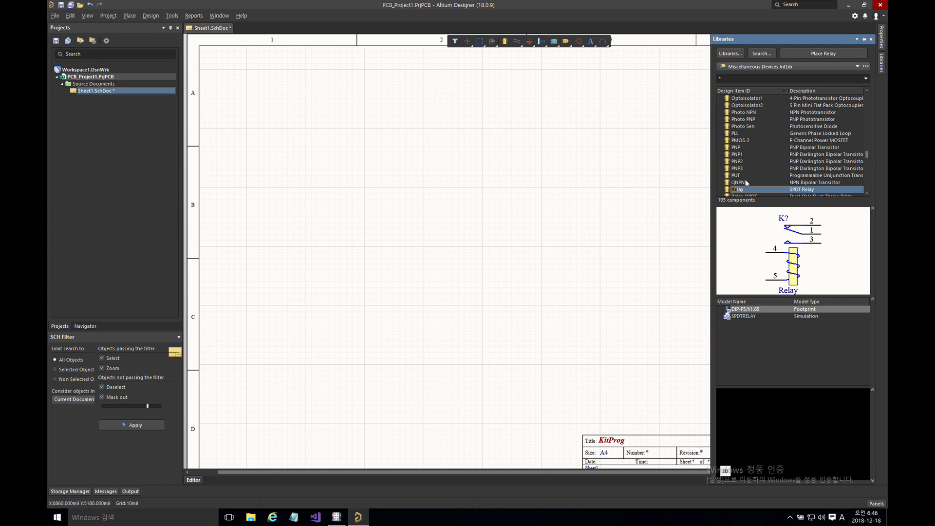
pyautogui.write('s')
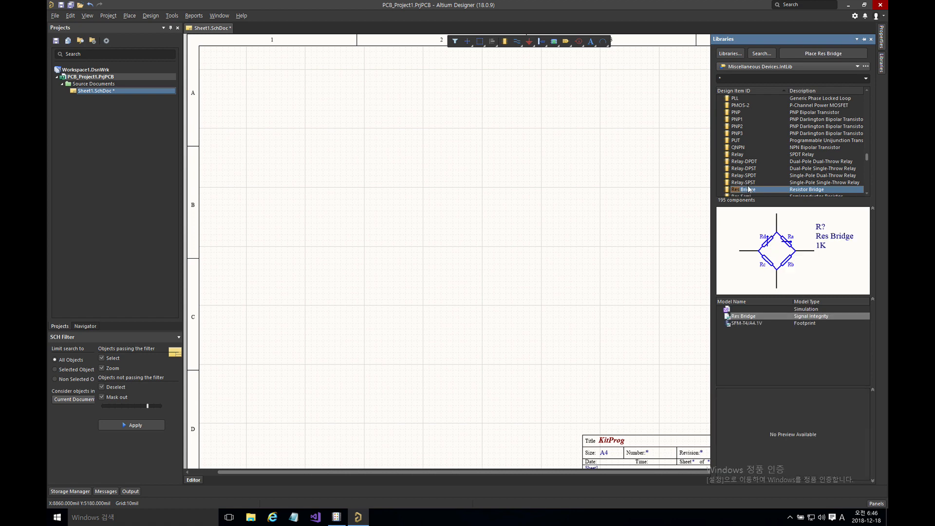
pyautogui.write('1')
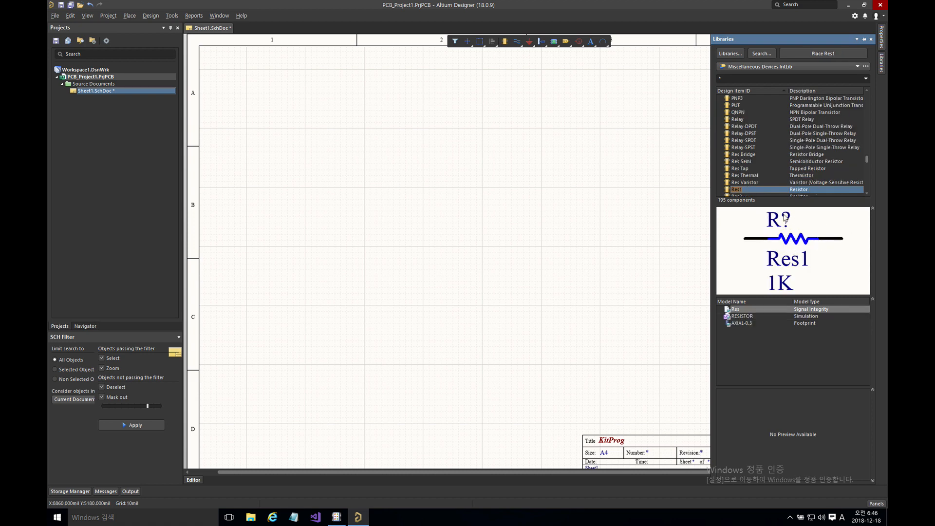
pyautogui.click(743, 148)
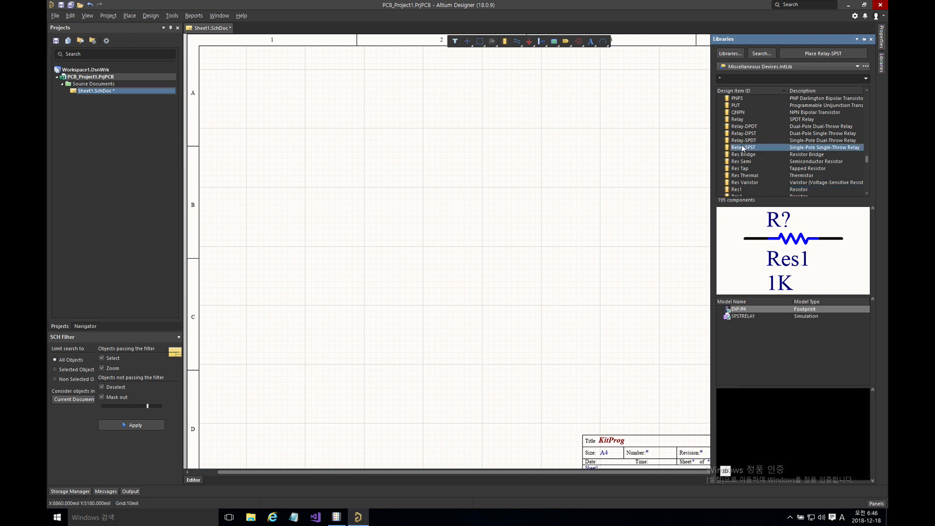
pyautogui.click(744, 154)
pyautogui.click(747, 175)
# Step: Filter the Miscellaneous Devices.IntLib components by "diode" and preview Diode 1N4003 and Diode 1N4002
pyautogui.click(732, 79)
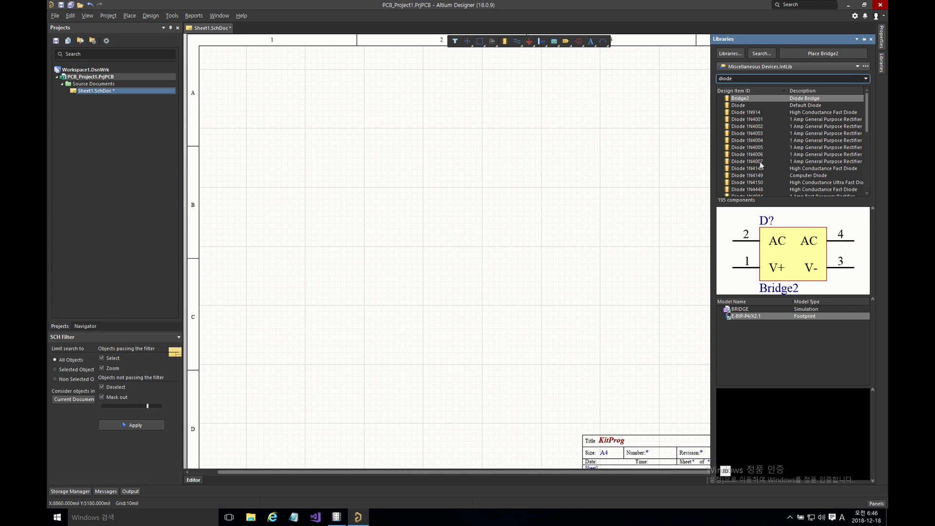
pyautogui.moveTo(866, 116)
pyautogui.mouseDown()
pyautogui.moveTo(868, 181)
pyautogui.moveTo(868, 108)
pyautogui.mouseUp()
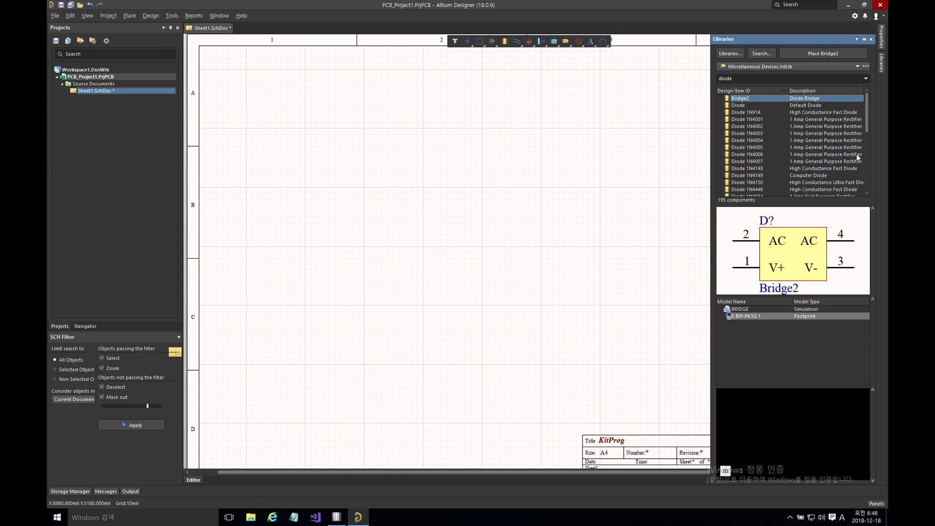
pyautogui.moveTo(868, 125)
pyautogui.mouseDown()
pyautogui.moveTo(874, 183)
pyautogui.moveTo(876, 116)
pyautogui.mouseUp()
pyautogui.click(747, 133)
pyautogui.click(748, 126)
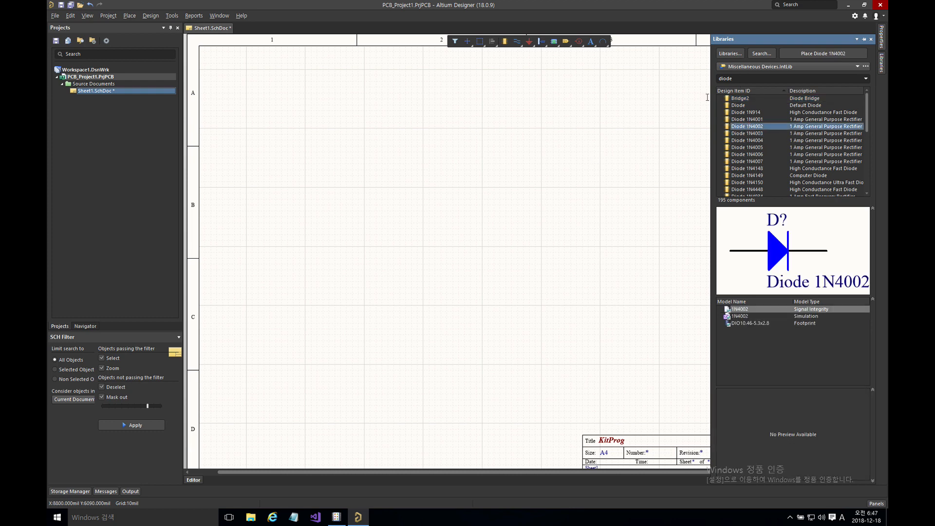
# Step: Clear the diode filter to list all components of Miscellaneous Devices.IntLib
pyautogui.click(757, 81)
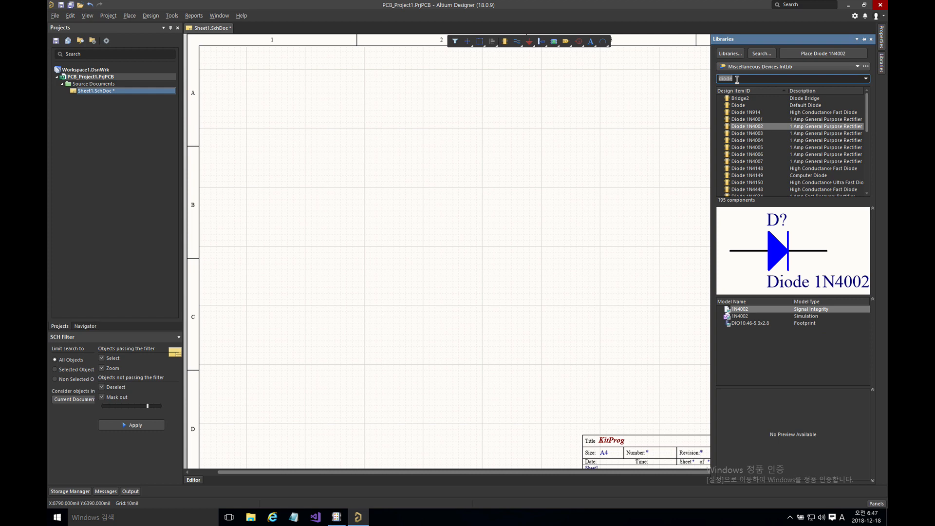
pyautogui.write('*')
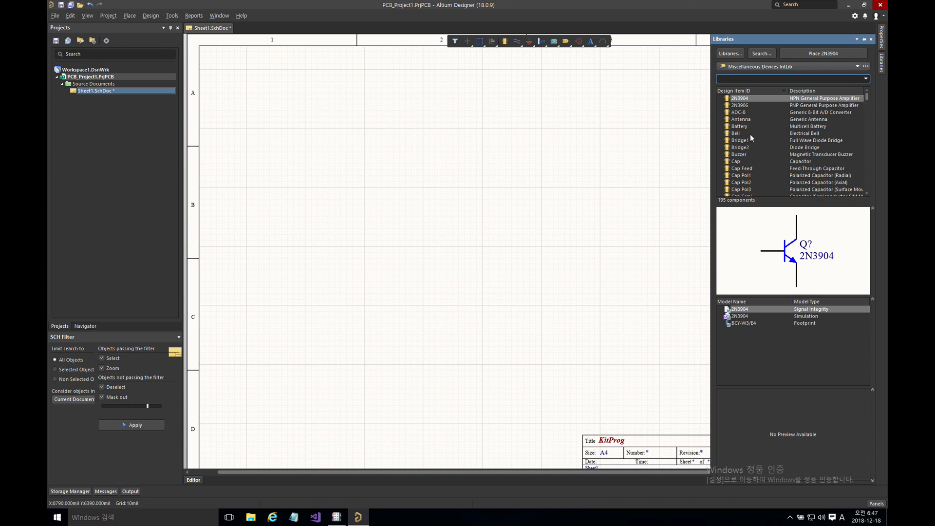
# Step: Open the Libraries Search dialog and enter NE555 as the search text
pyautogui.click(762, 54)
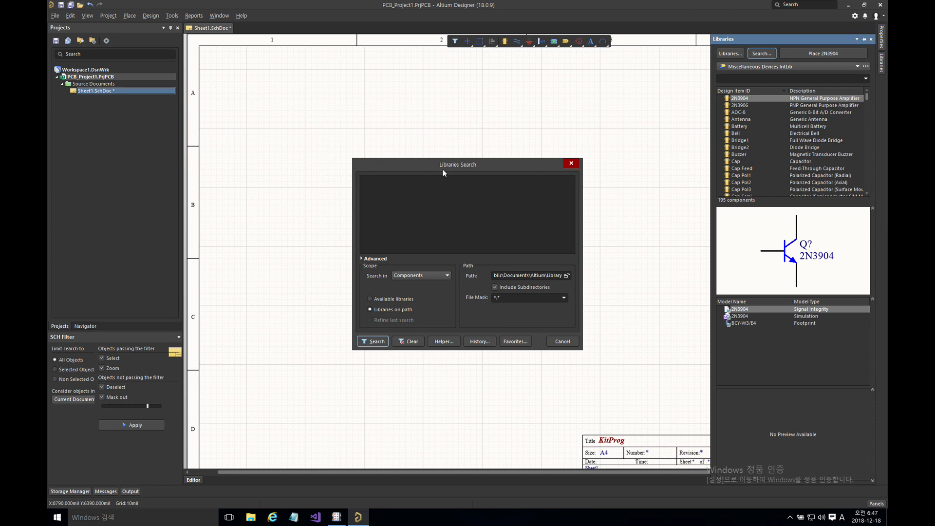
pyautogui.moveTo(447, 168); pyautogui.dragTo(454, 149)
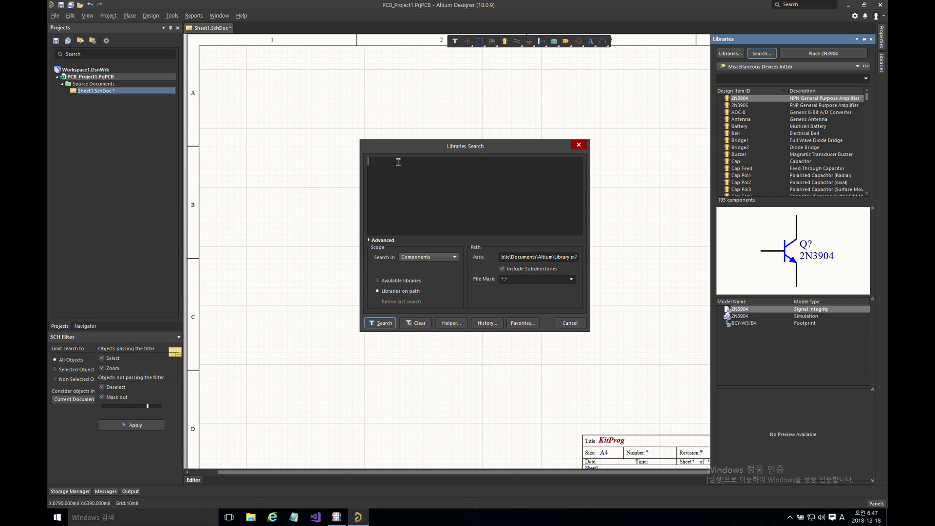
pyautogui.write('NE555')
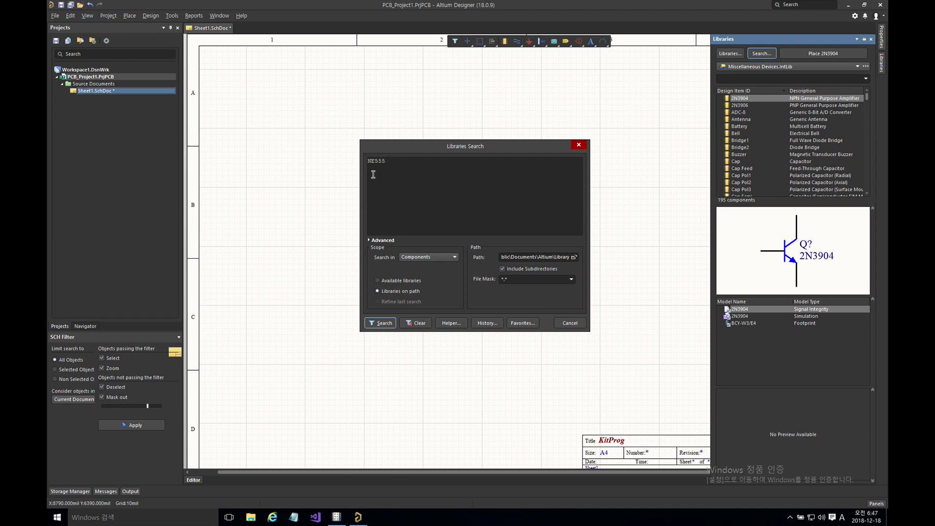
# Step: Set the search scope to Libraries on path, keeping the Altium Library folder with subdirectories, and run the search
pyautogui.click(504, 257)
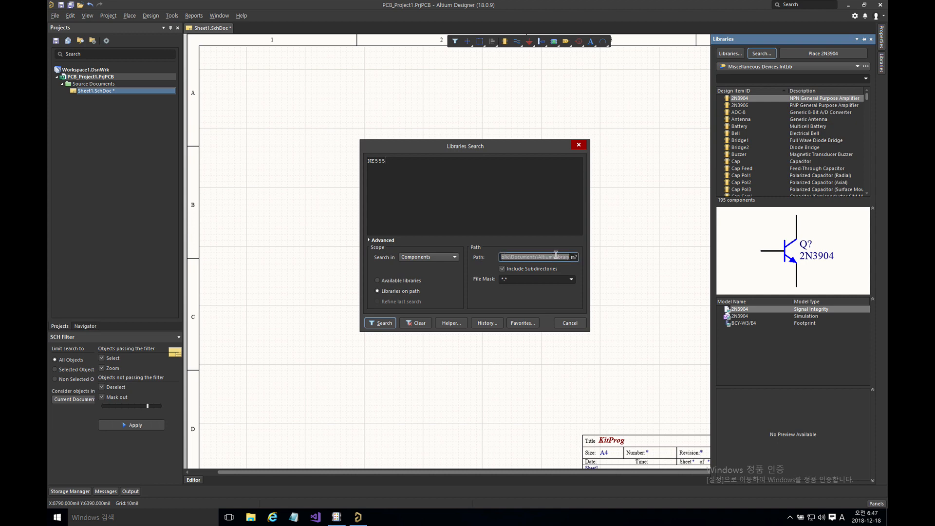
pyautogui.click(502, 268)
pyautogui.click(387, 281)
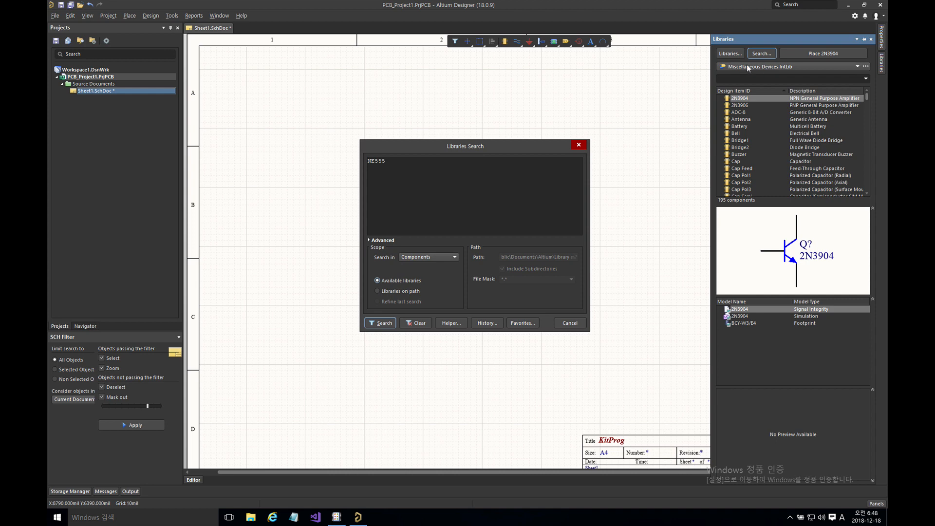
pyautogui.click(377, 291)
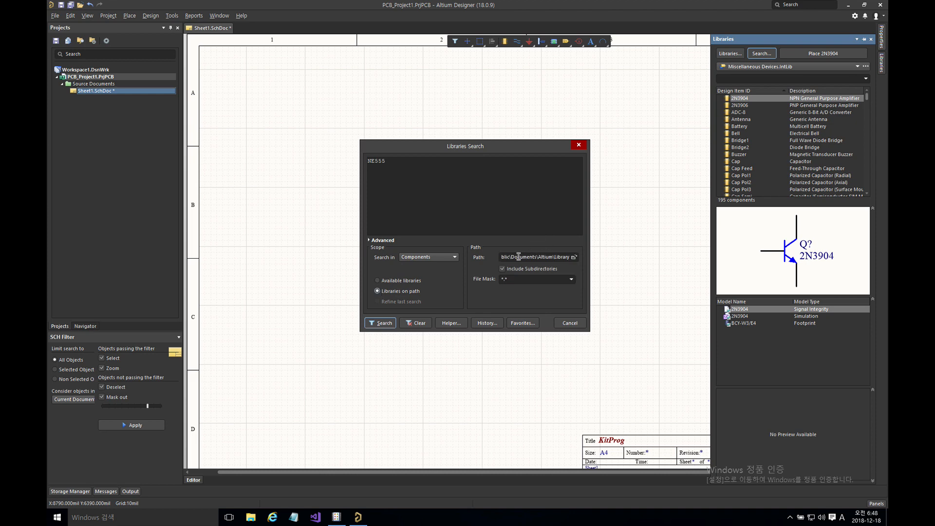
pyautogui.moveTo(518, 257); pyautogui.dragTo(574, 258)
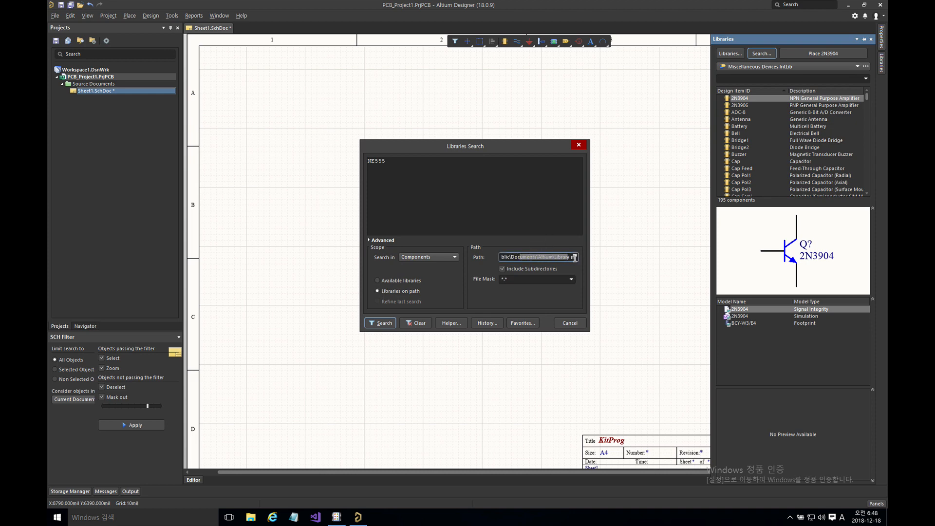
pyautogui.click(532, 257)
pyautogui.click(384, 324)
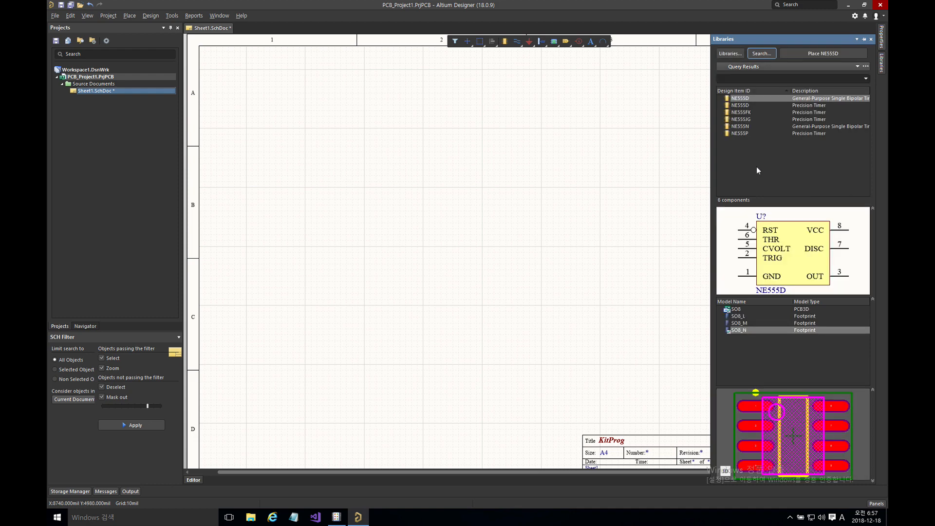
# Step: Select the NE555D Precision Timer in the query results and compare its SO8_L, SO8_M and SO8_N footprints
pyautogui.click(742, 107)
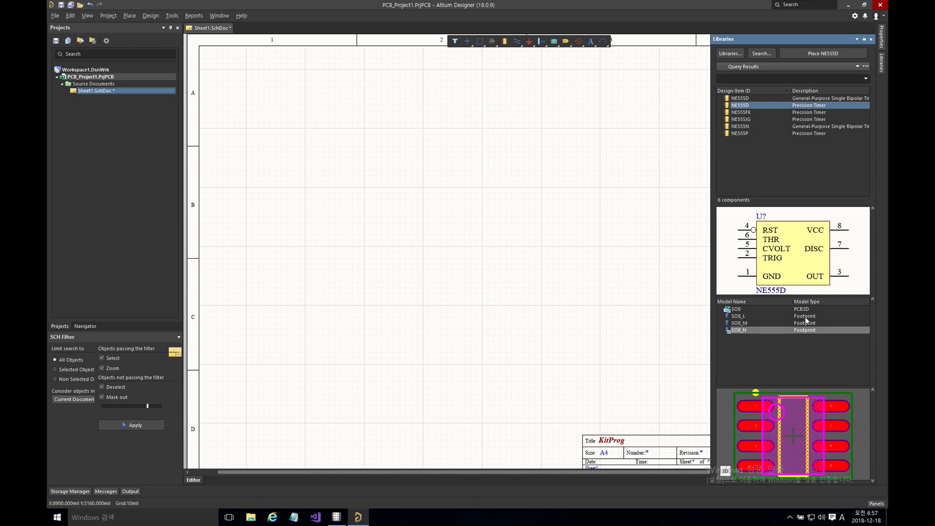
pyautogui.click(735, 317)
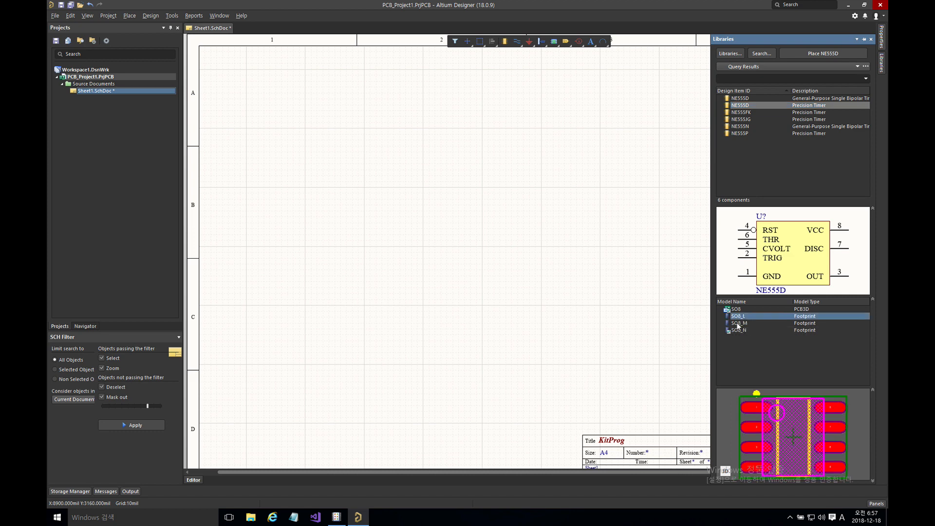
pyautogui.click(736, 323)
pyautogui.click(738, 329)
pyautogui.click(741, 323)
pyautogui.click(740, 317)
pyautogui.click(740, 329)
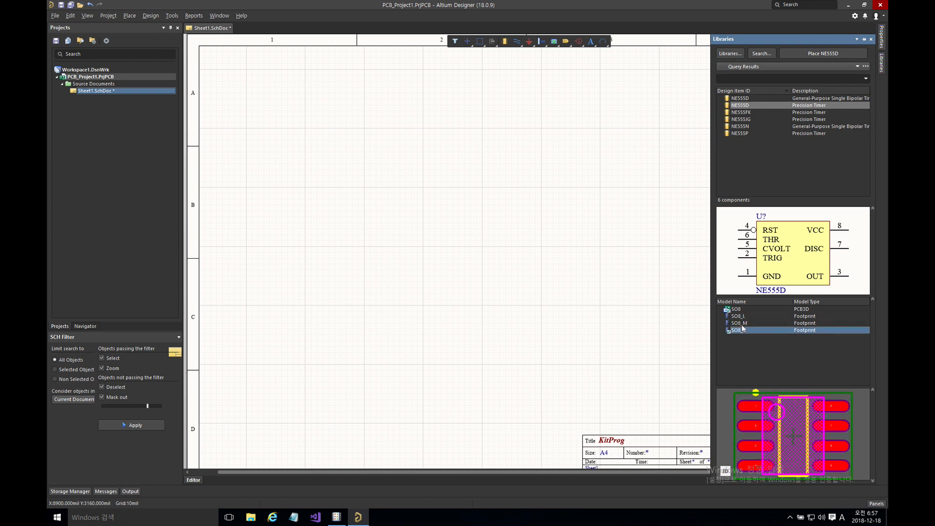
pyautogui.click(742, 323)
pyautogui.click(740, 317)
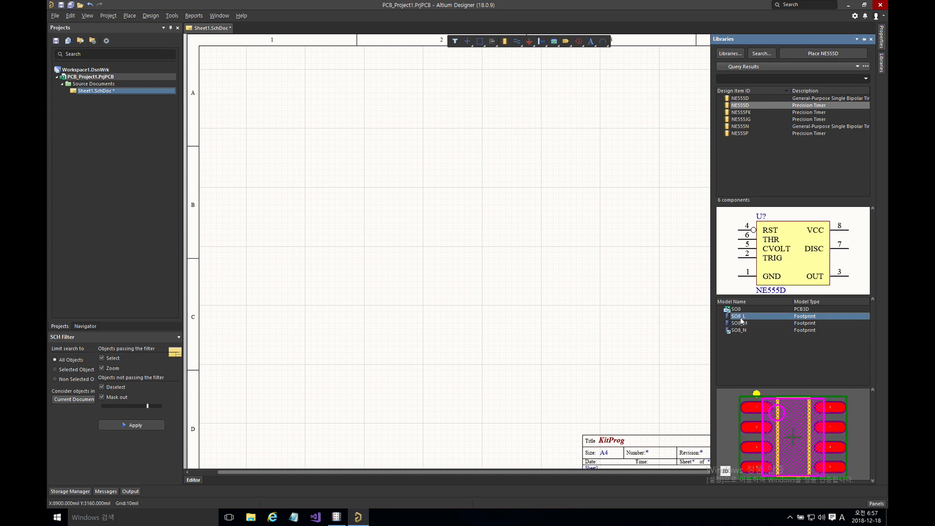
pyautogui.click(741, 323)
pyautogui.click(742, 330)
pyautogui.click(742, 323)
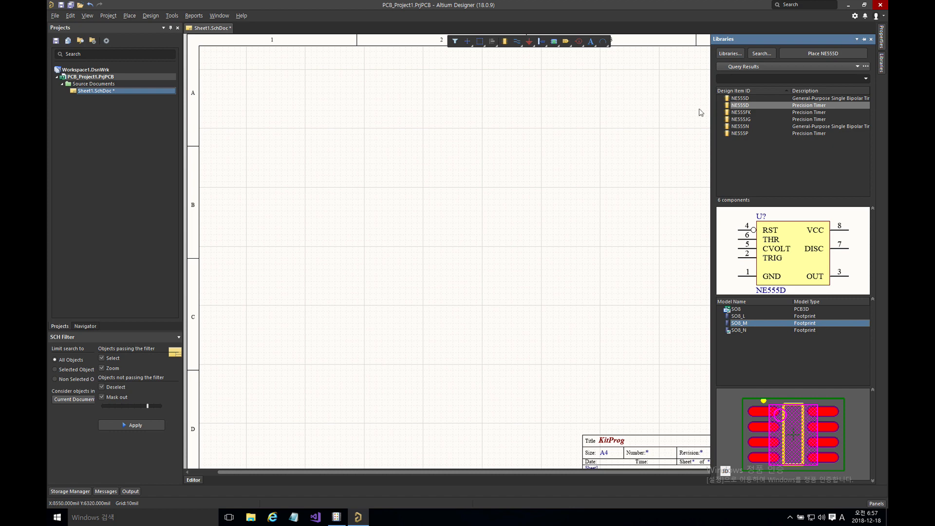
# Step: Place the NE555D Precision Timer in the upper middle of the Sheet1.SchDoc schematic
pyautogui.moveTo(741, 105); pyautogui.dragTo(494, 132)
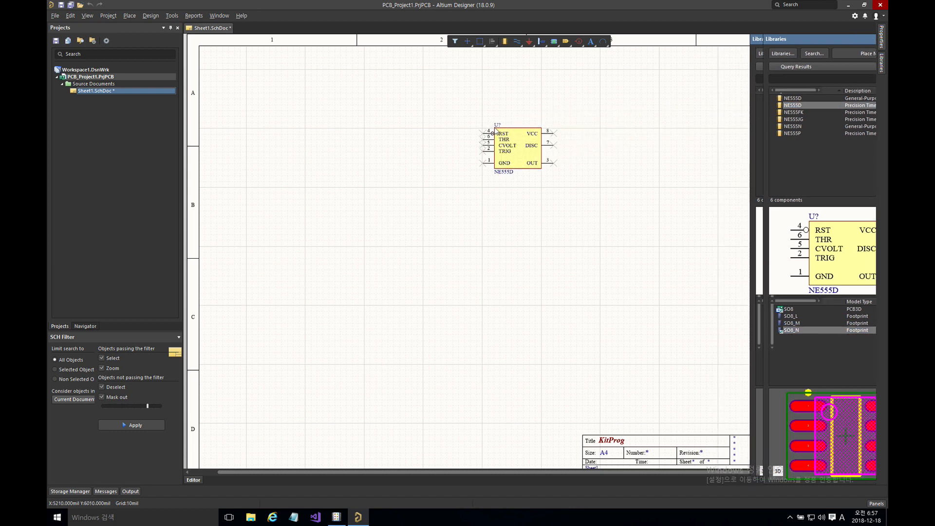
# Step: Place four more NE555D Precision Timer components around the schematic, declining to install ST Analog Timer Circuit.IntLib
pyautogui.click(536, 146)
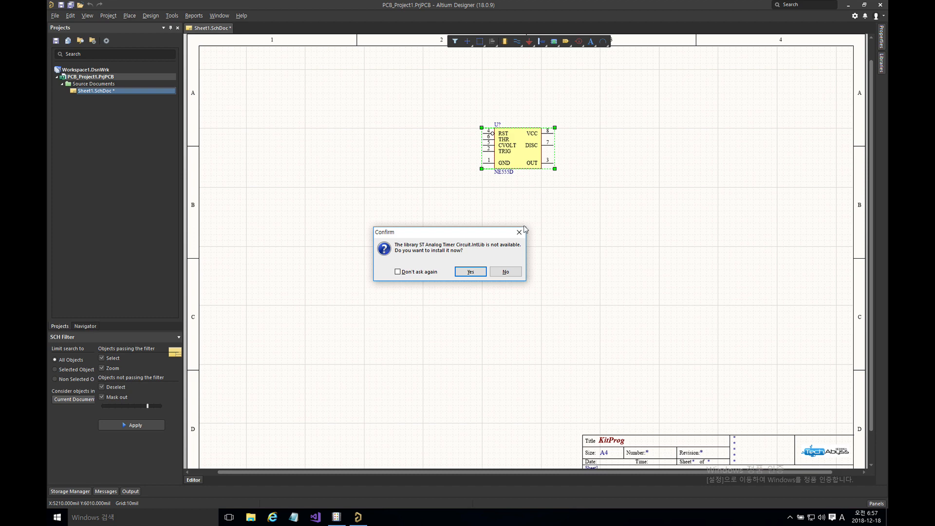
pyautogui.click(511, 274)
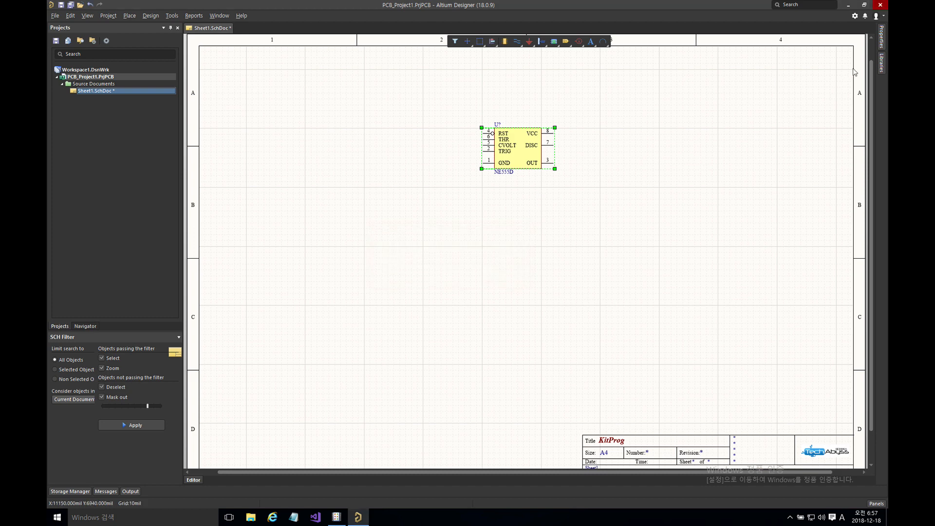
pyautogui.click(881, 61)
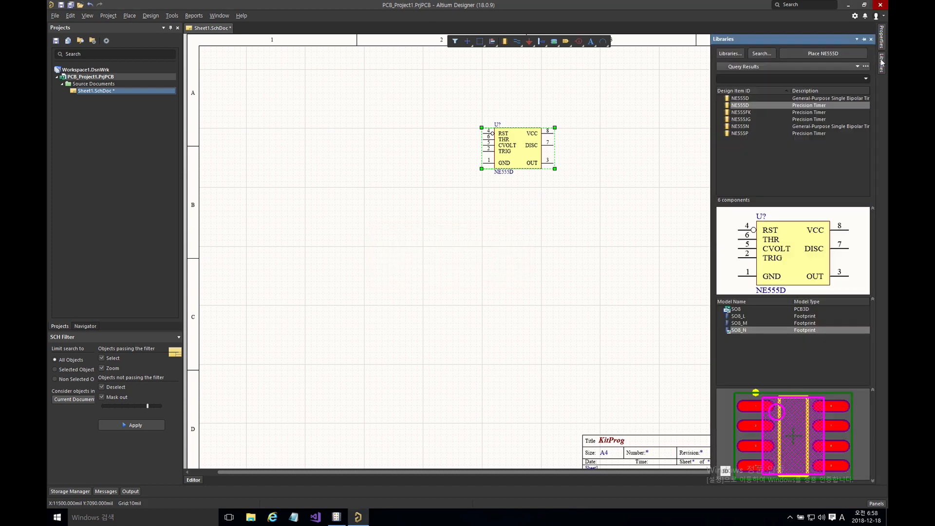
pyautogui.click(800, 52)
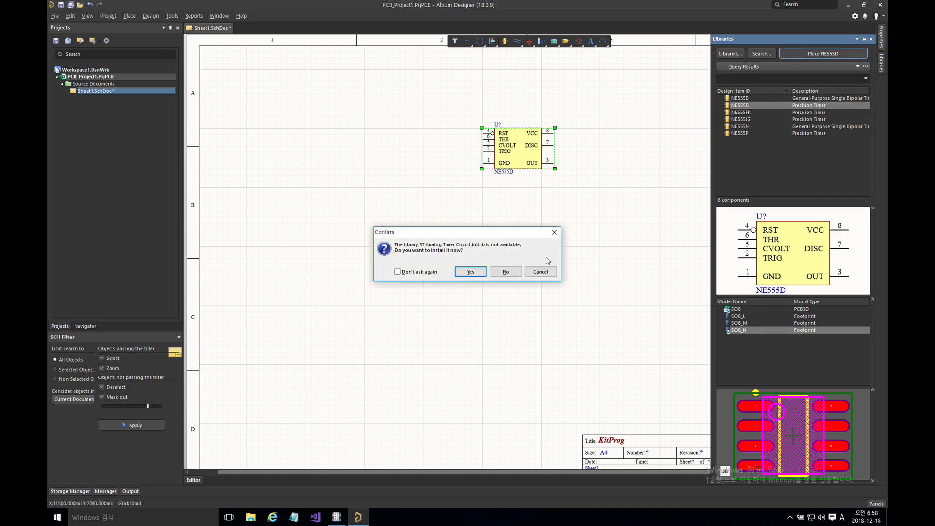
pyautogui.click(540, 272)
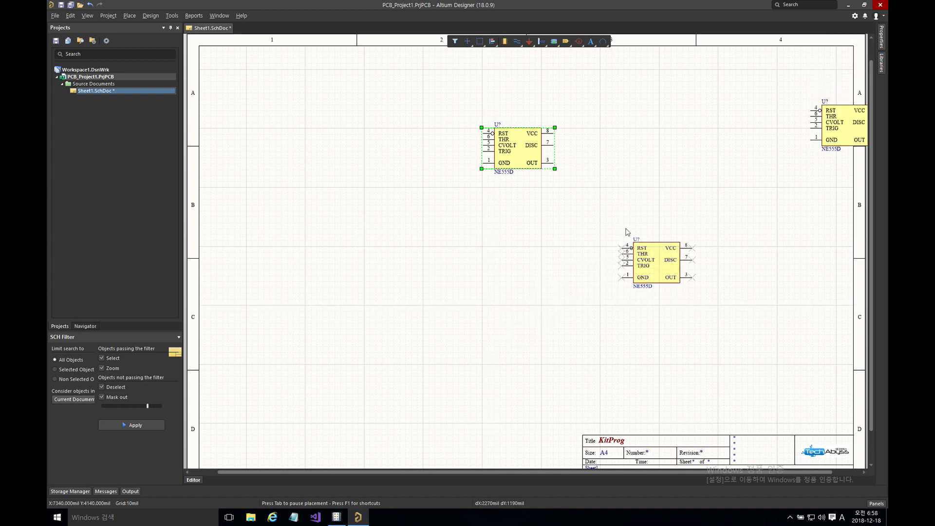
pyautogui.click(510, 243)
pyautogui.click(365, 176)
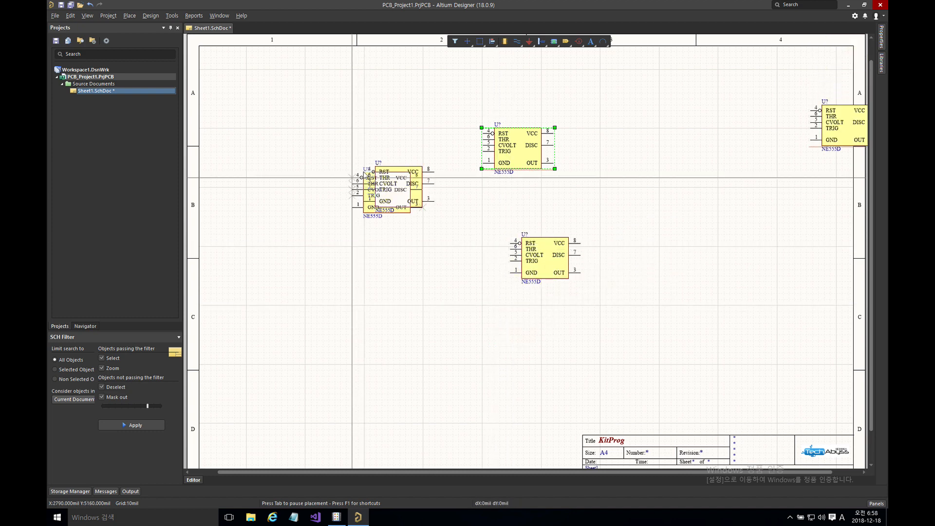
pyautogui.click(324, 276)
pyautogui.rightClick(443, 266)
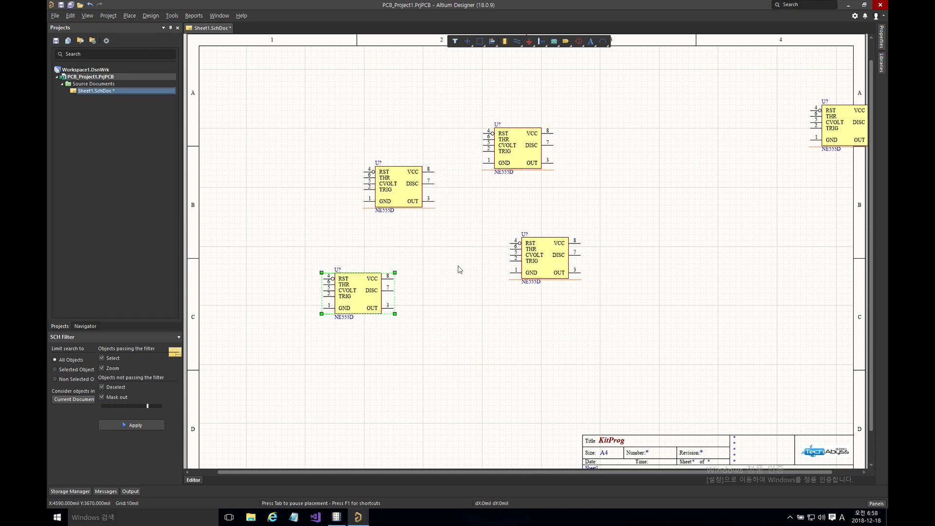
pyautogui.click(460, 242)
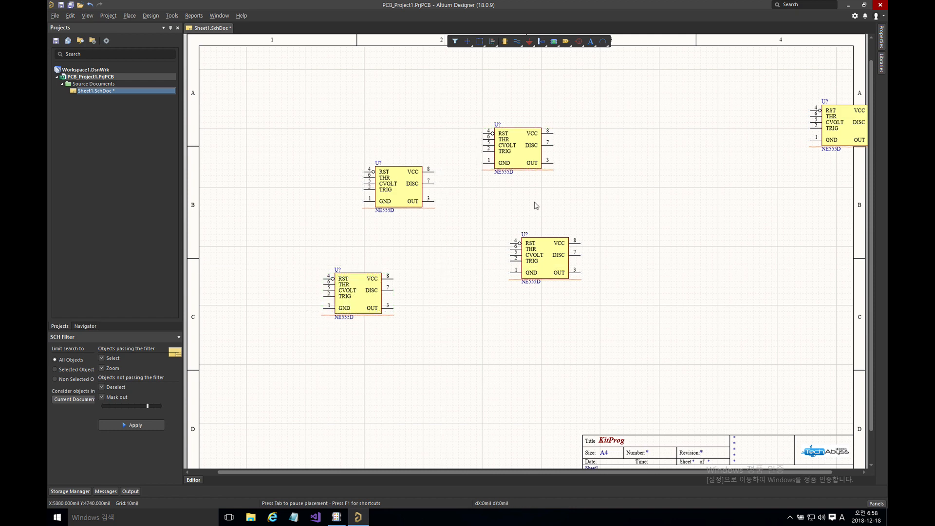
# Step: Place the general-purpose NE555D from the query results in the upper area of the sheet, without installing its library
pyautogui.click(881, 62)
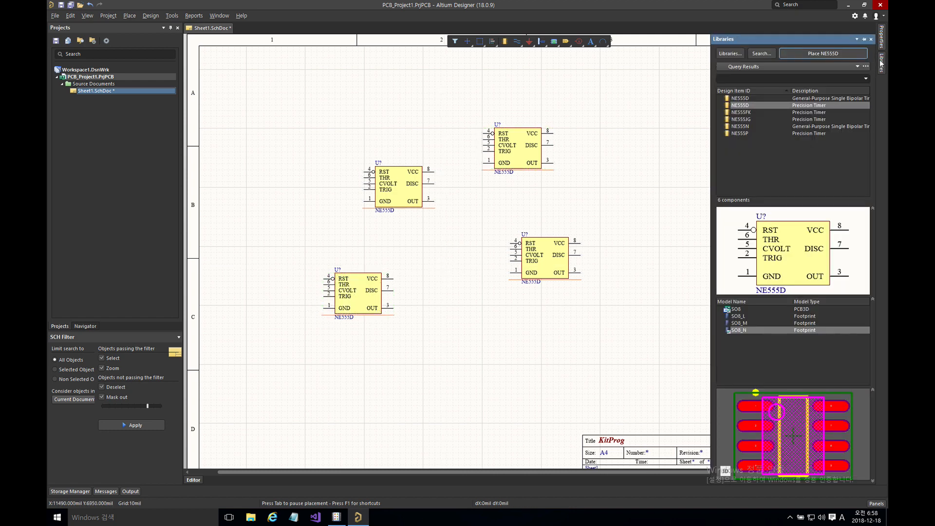
pyautogui.click(747, 98)
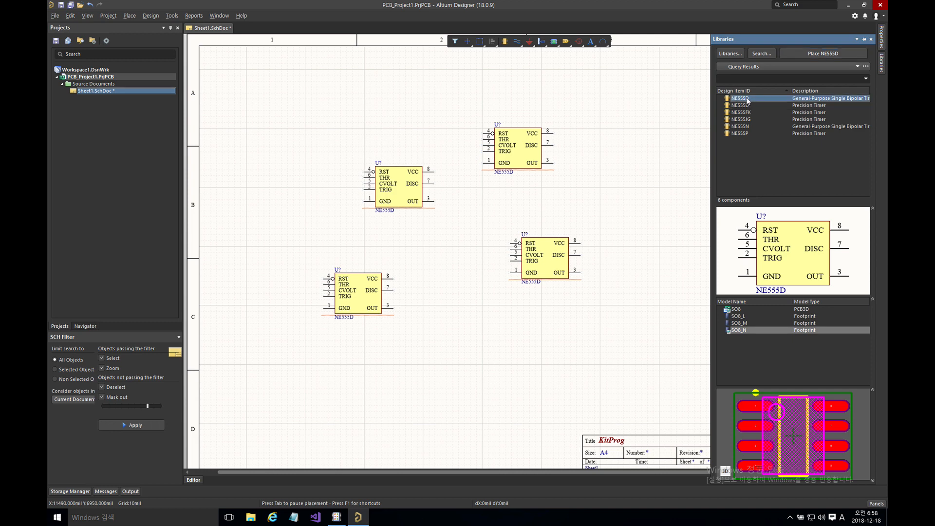
pyautogui.click(627, 125)
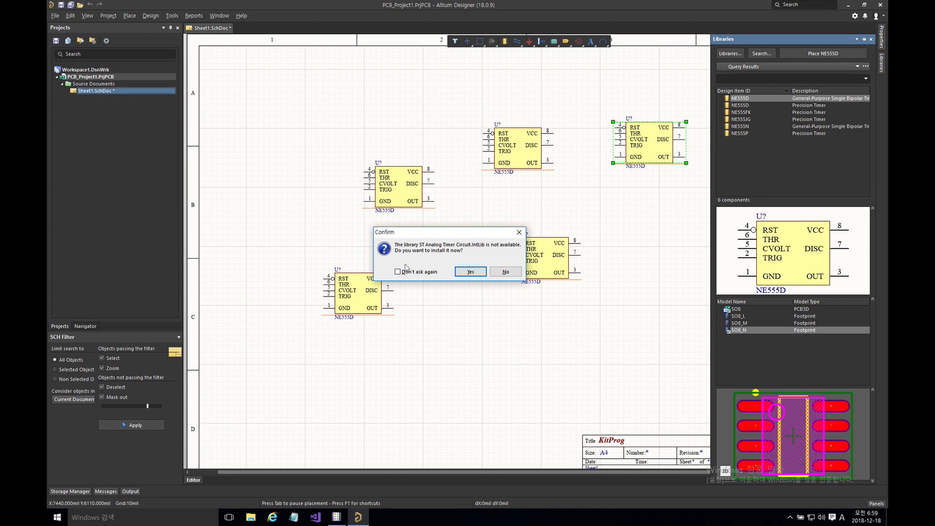
pyautogui.click(506, 272)
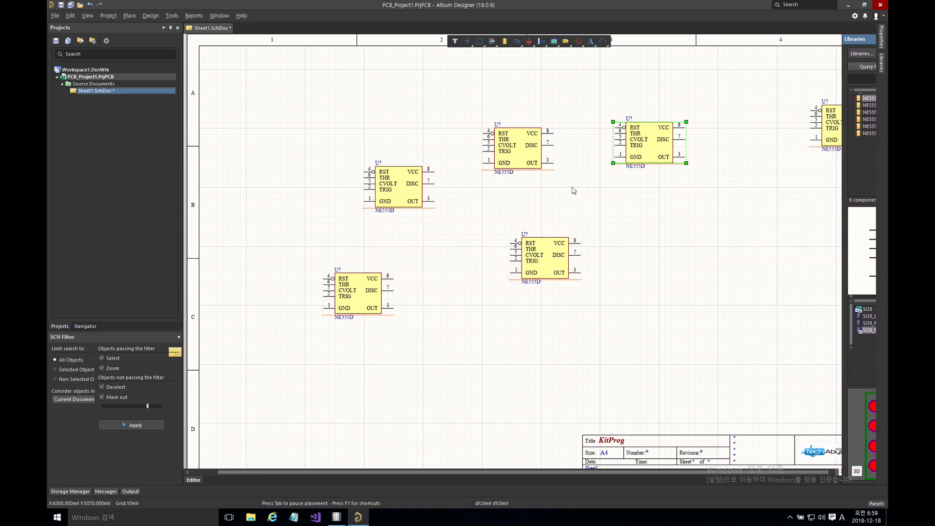
pyautogui.click(576, 142)
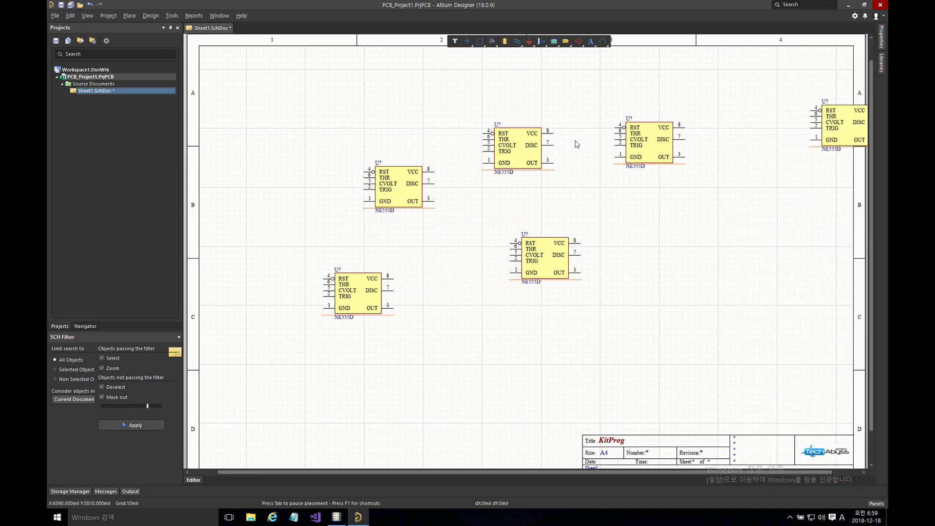
# Step: Delete all the NE555D components from the schematic sheet
pyautogui.click(848, 141)
pyautogui.press('Delete')
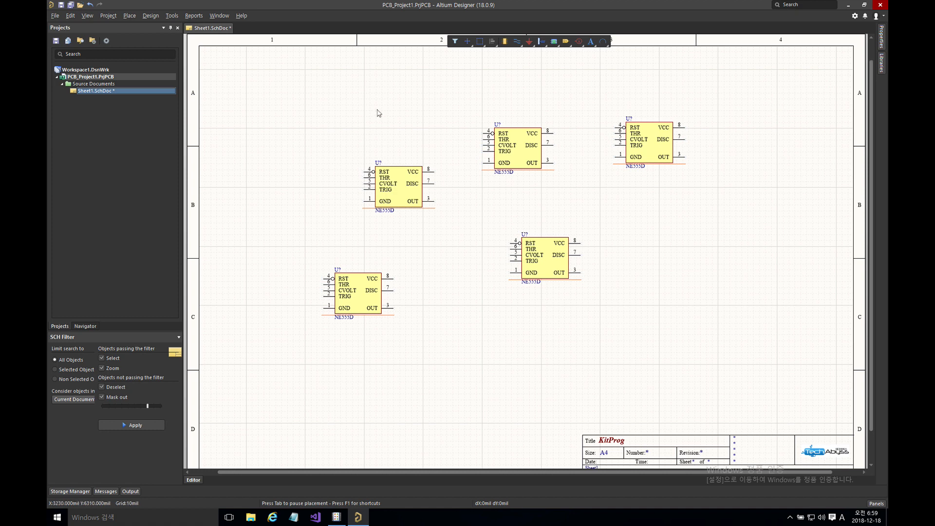
pyautogui.moveTo(284, 102); pyautogui.dragTo(736, 351)
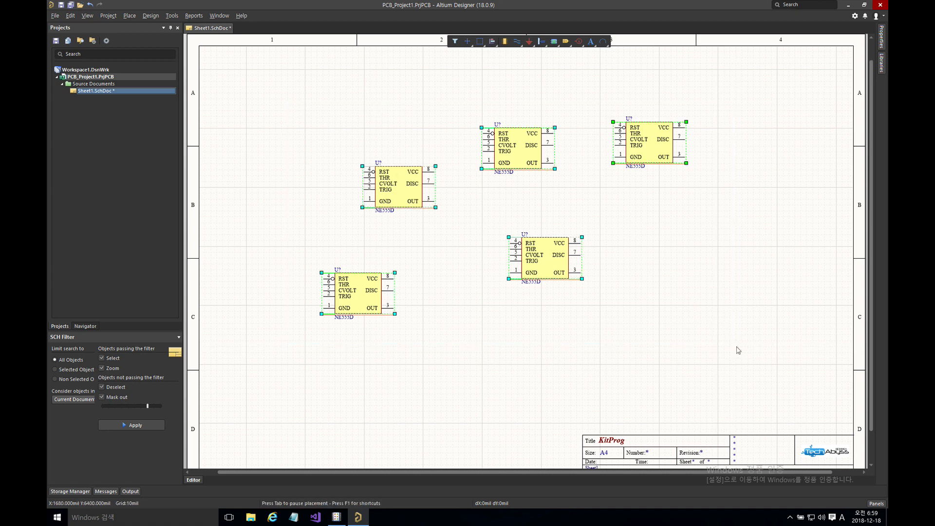
pyautogui.press('Delete')
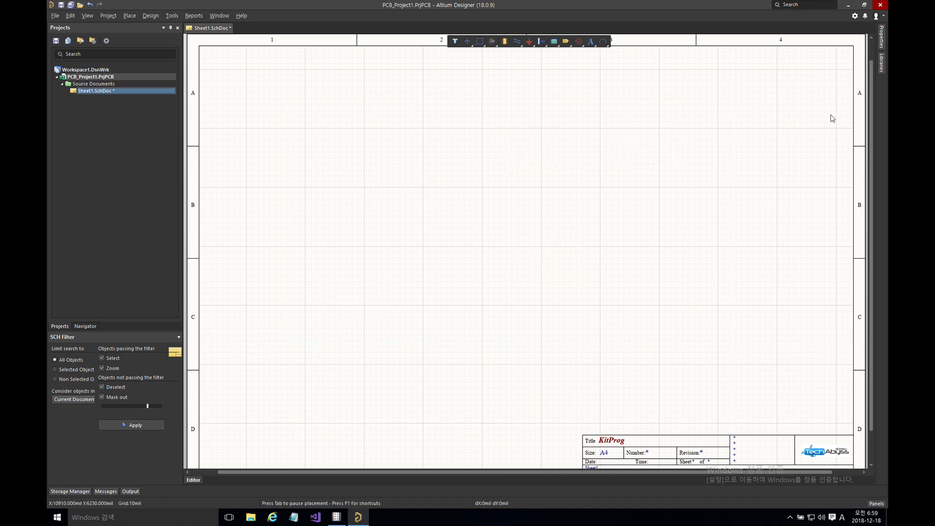
# Step: Place the CY8C5868 component from Integrated_Library1.IntLib in the middle of the schematic sheet
pyautogui.click(881, 62)
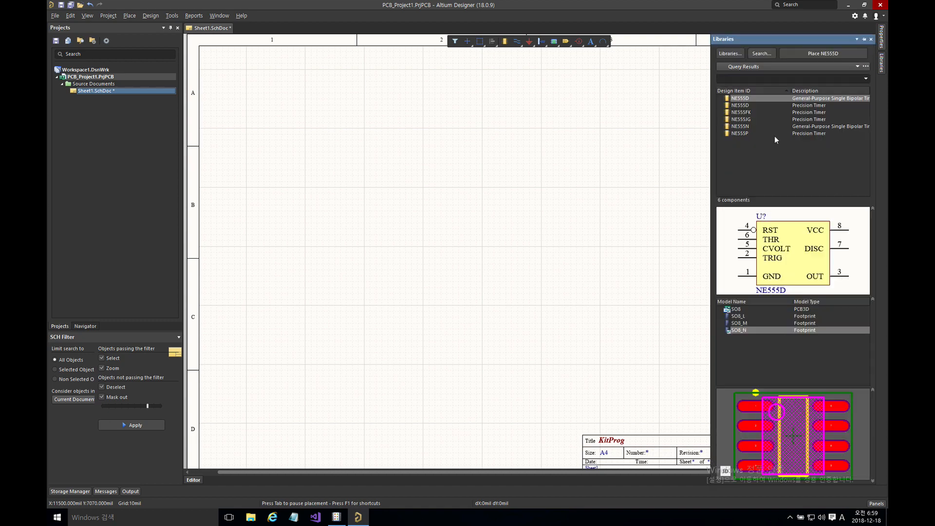
pyautogui.click(761, 54)
pyautogui.click(582, 146)
pyautogui.click(745, 66)
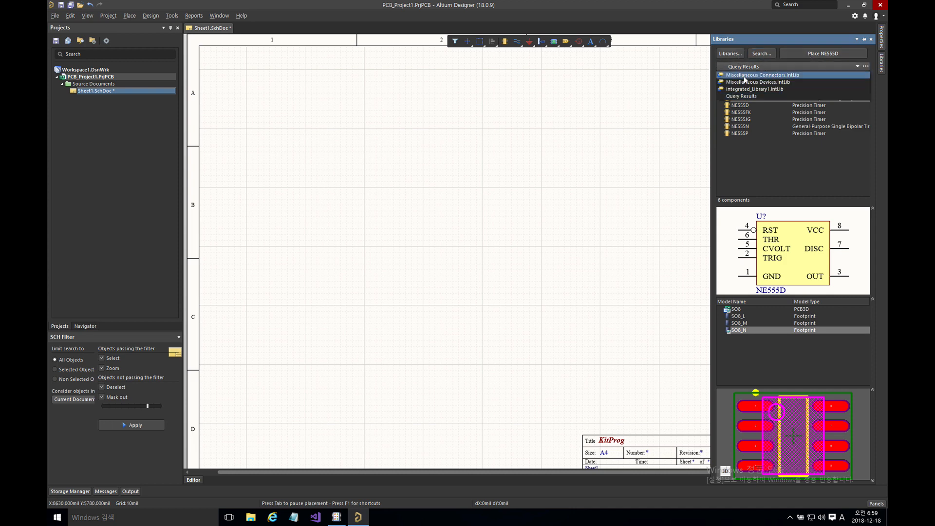
pyautogui.click(762, 90)
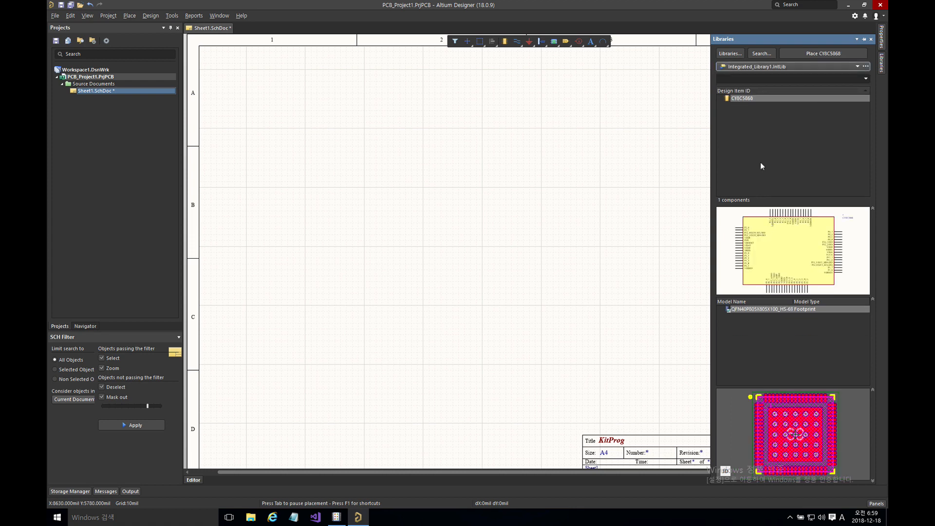
pyautogui.click(814, 51)
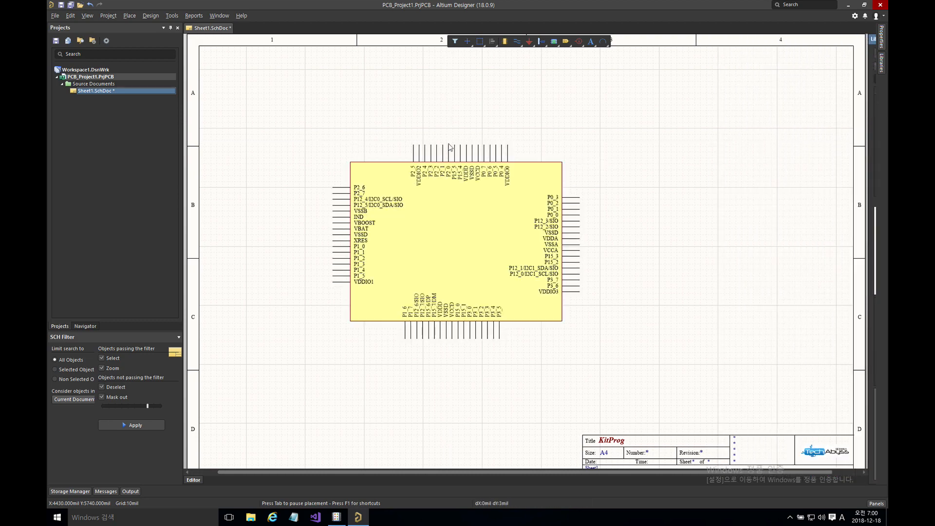
pyautogui.click(449, 144)
pyautogui.rightClick(478, 146)
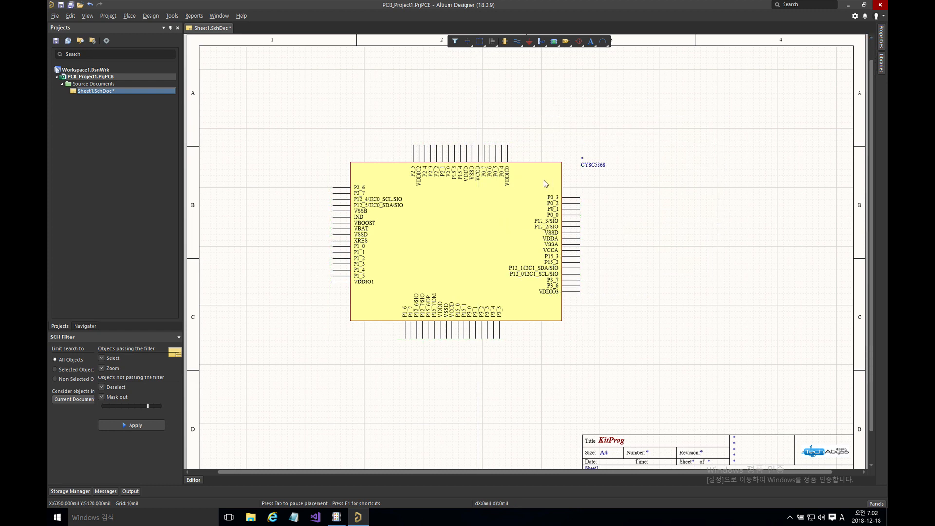
# Step: Show the properties of the CY8C5868 component, widen the Properties panel and reselect the component
pyautogui.click(581, 195)
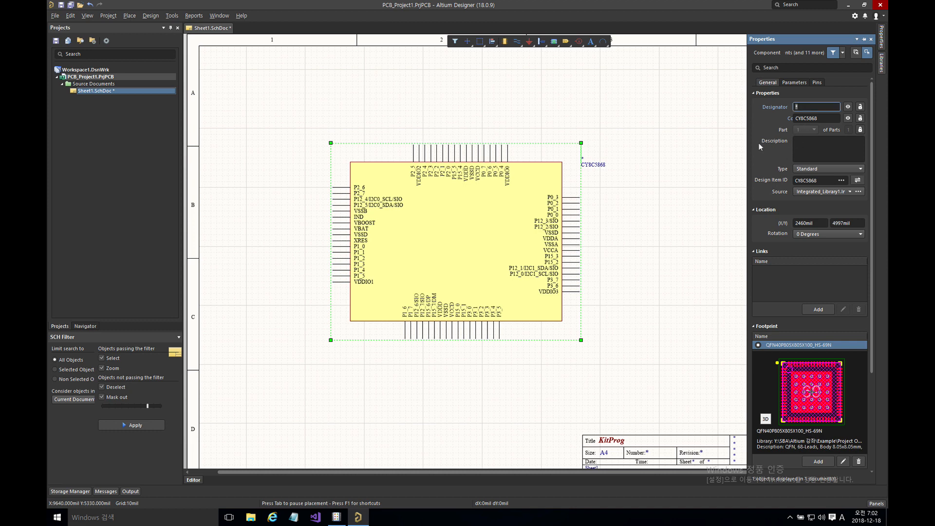
pyautogui.moveTo(749, 148); pyautogui.dragTo(722, 149)
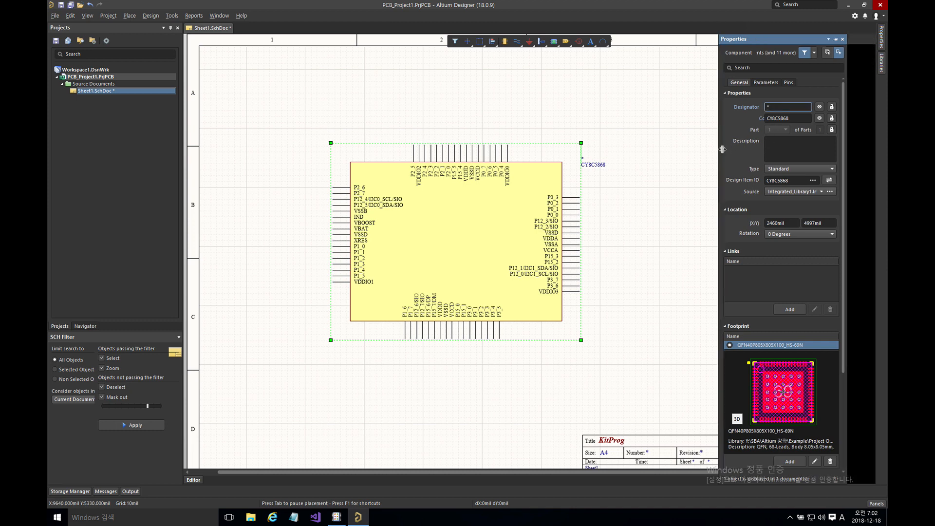
pyautogui.click(621, 132)
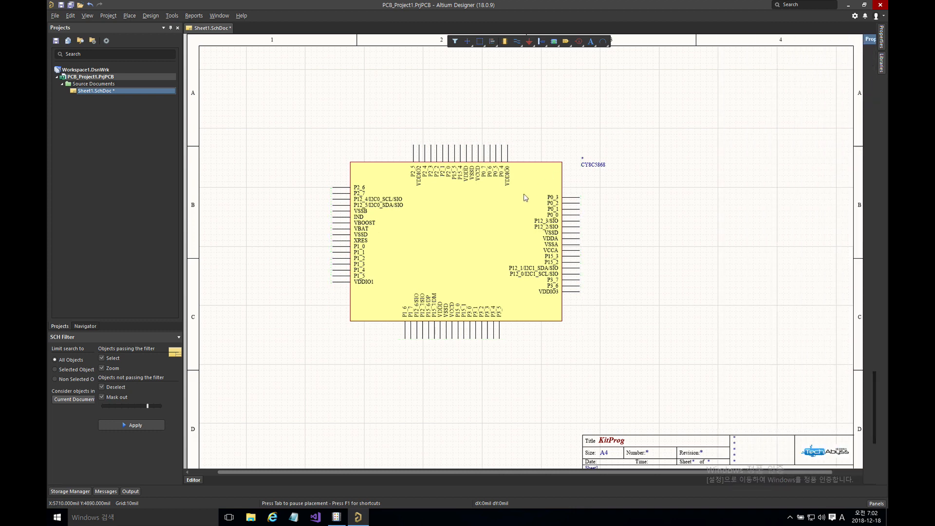
pyautogui.click(525, 198)
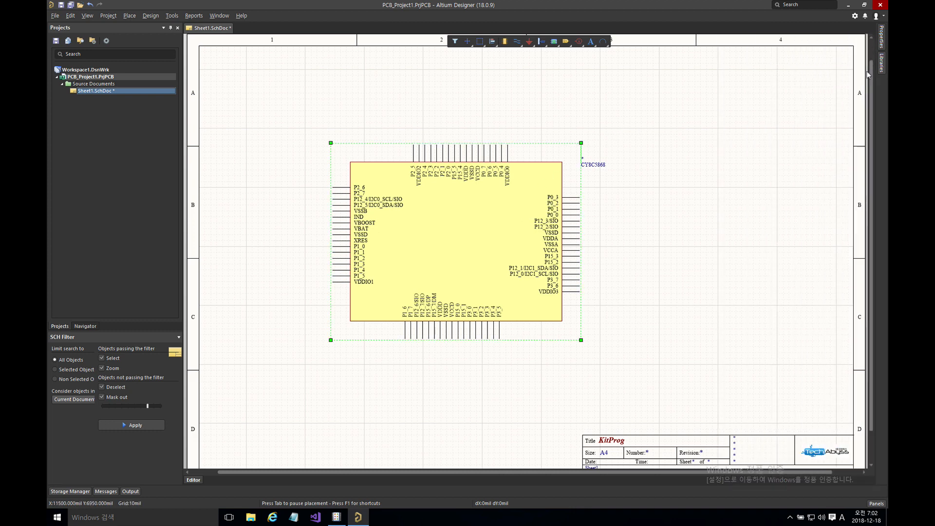
# Step: Examine the CY8C5868's general properties, footprint, parameters and pin list
pyautogui.moveTo(881, 44)
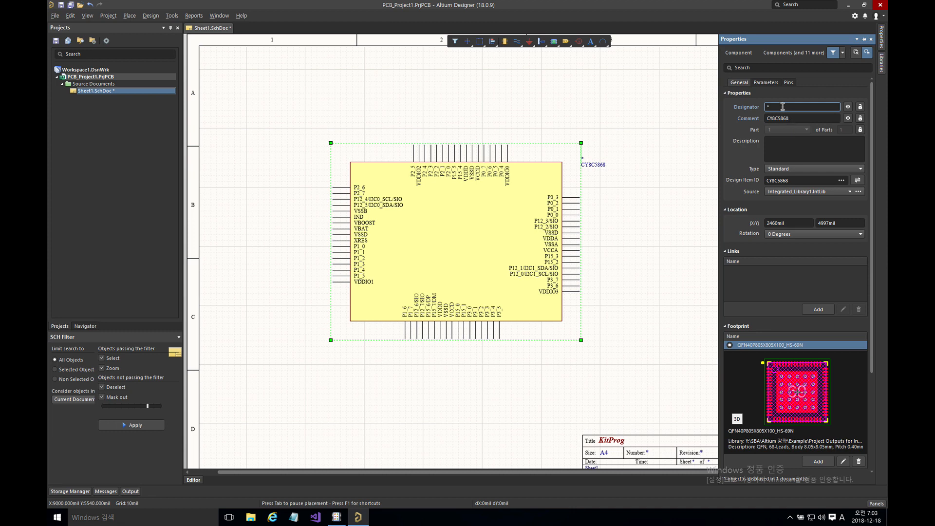
pyautogui.scroll(-5, 807, 173)
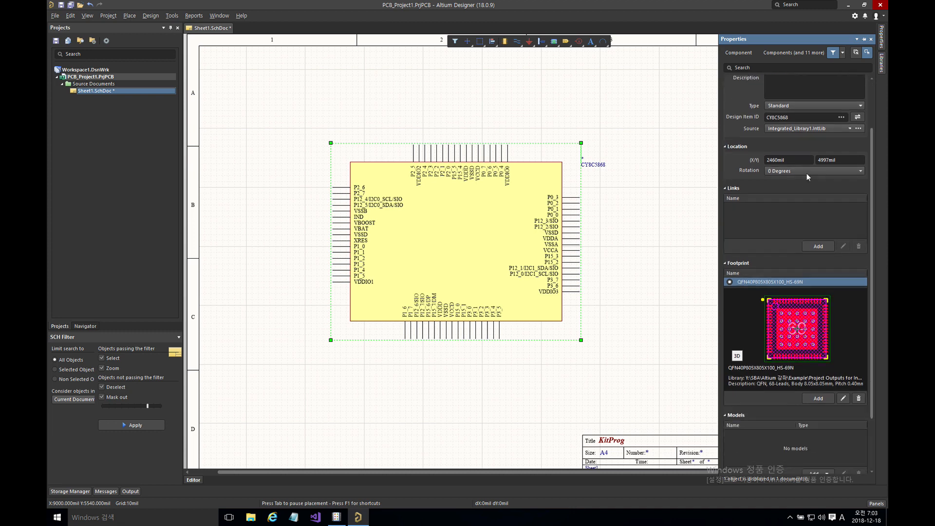
pyautogui.scroll(5, 806, 174)
pyautogui.scroll(1, 807, 174)
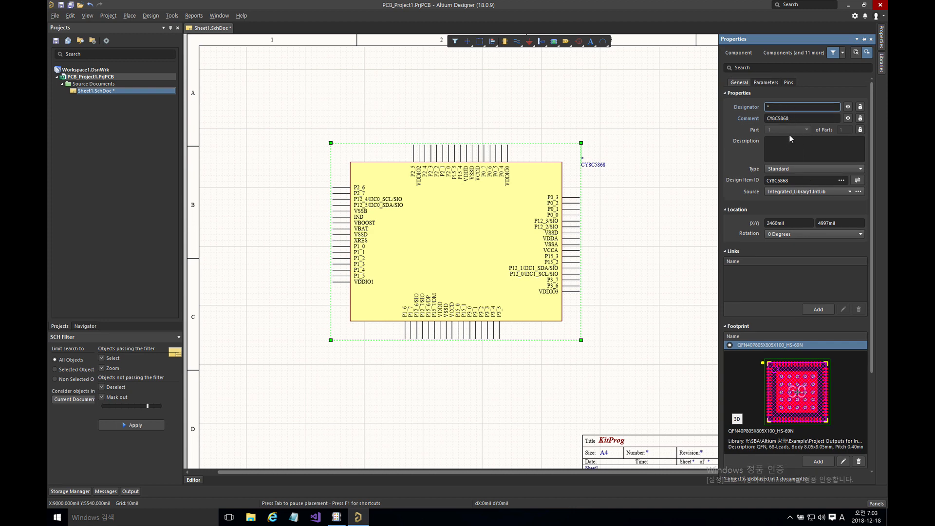
pyautogui.click(778, 107)
pyautogui.press('BackSpace')
pyautogui.click(767, 82)
pyautogui.click(788, 82)
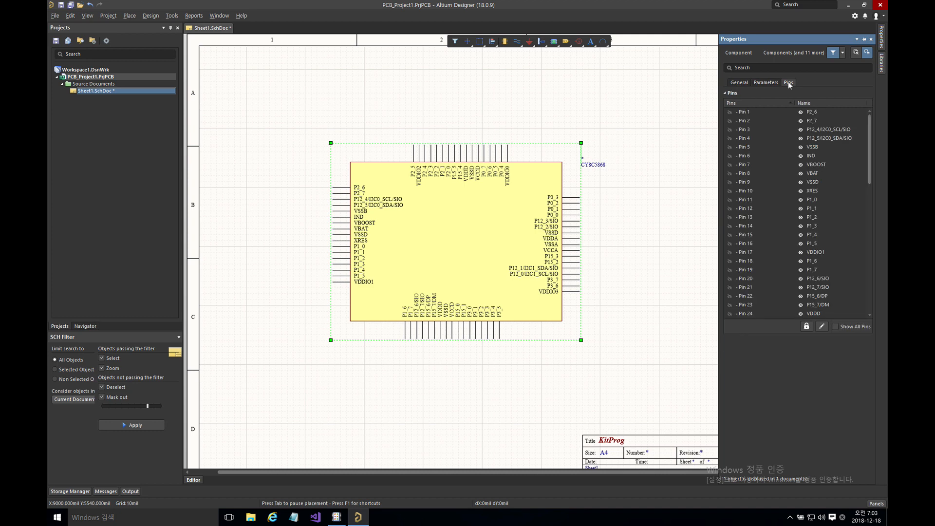
pyautogui.click(739, 83)
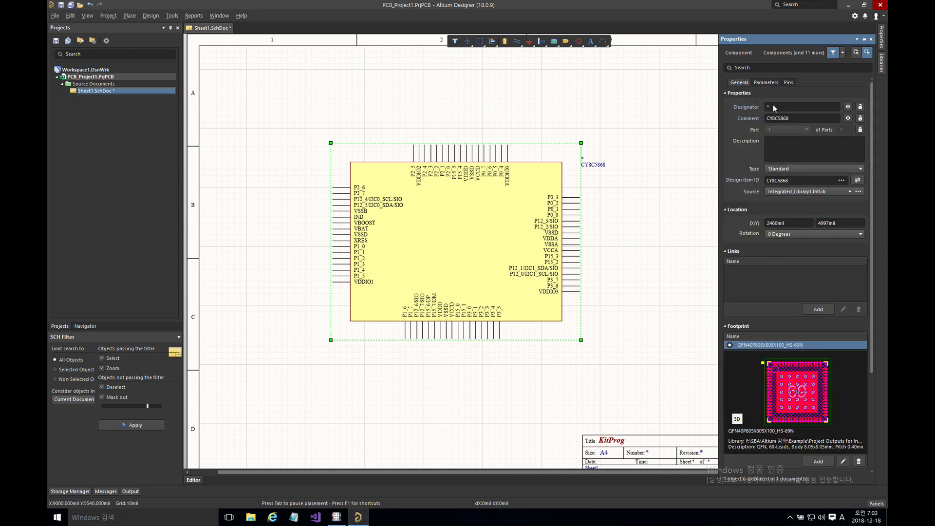
# Step: Set the CY8C5868's designator to U1 and try the visibility toggles for its designator and comment
pyautogui.click(772, 106)
pyautogui.write('U7')
pyautogui.press('Return')
pyautogui.click(848, 107)
pyautogui.click(848, 118)
pyautogui.click(847, 118)
pyautogui.click(804, 118)
pyautogui.click(674, 147)
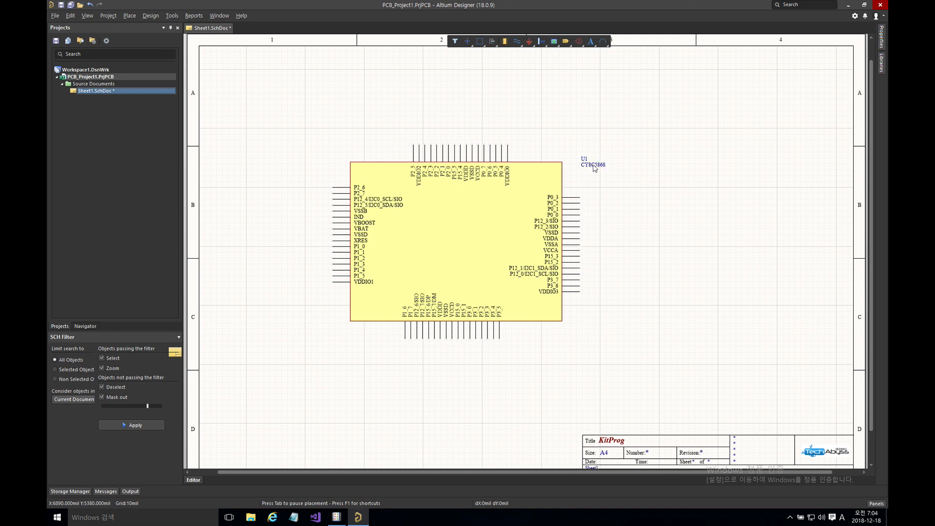
# Step: Show the properties of the CY8C5868 component and examine its X/Y location and the available rotation options
pyautogui.click(594, 166)
pyautogui.moveTo(592, 164)
pyautogui.mouseDown()
pyautogui.moveTo(645, 198)
pyautogui.moveTo(591, 164)
pyautogui.mouseUp()
pyautogui.click(881, 39)
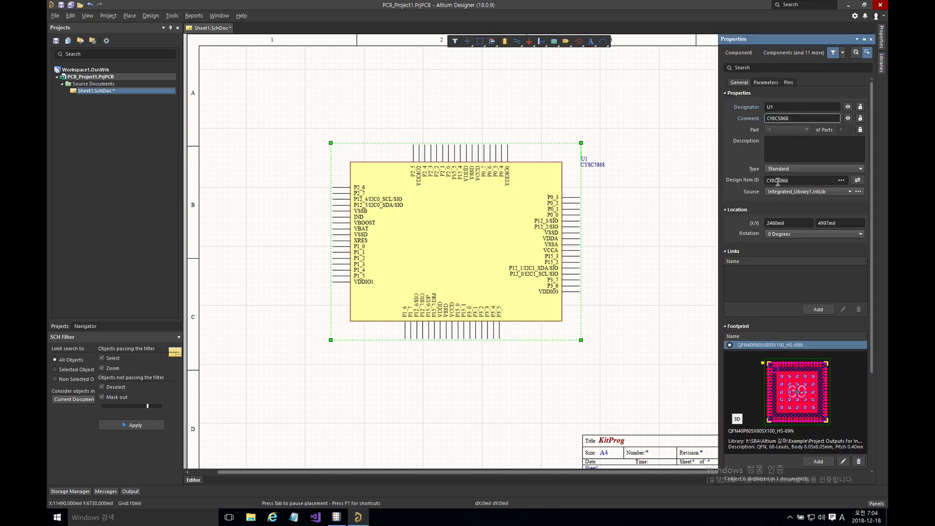
pyautogui.click(799, 224)
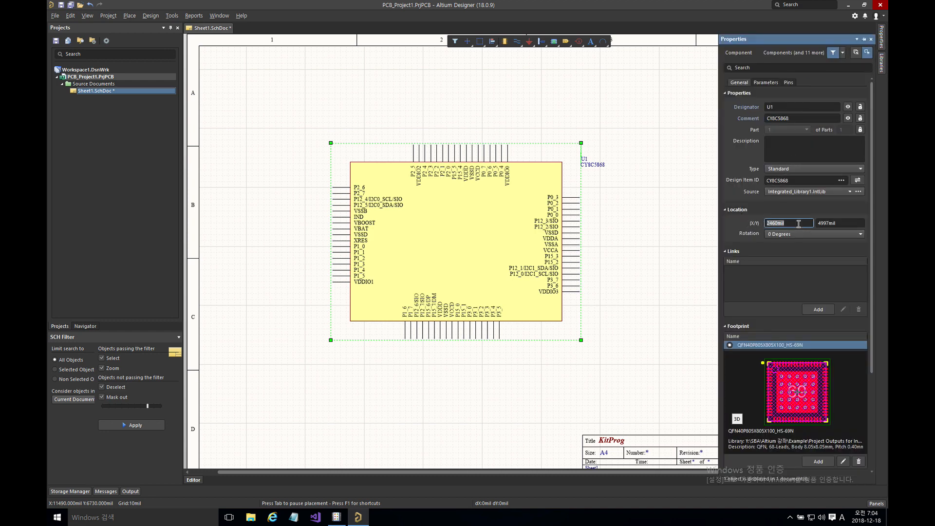
pyautogui.click(847, 223)
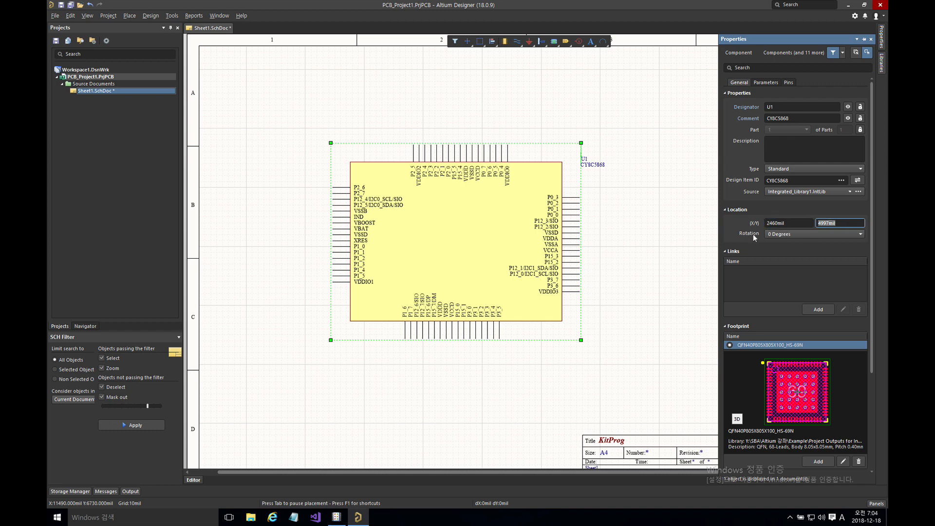
pyautogui.click(775, 233)
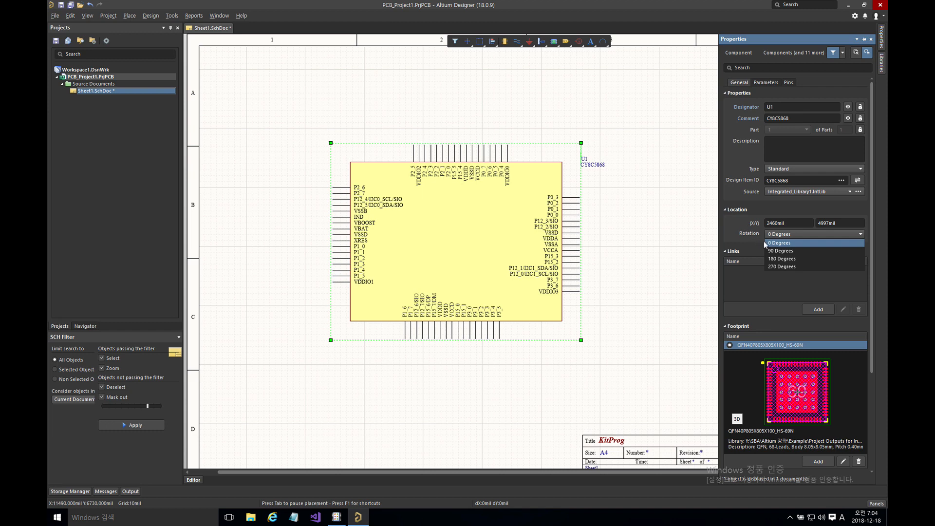
pyautogui.click(743, 229)
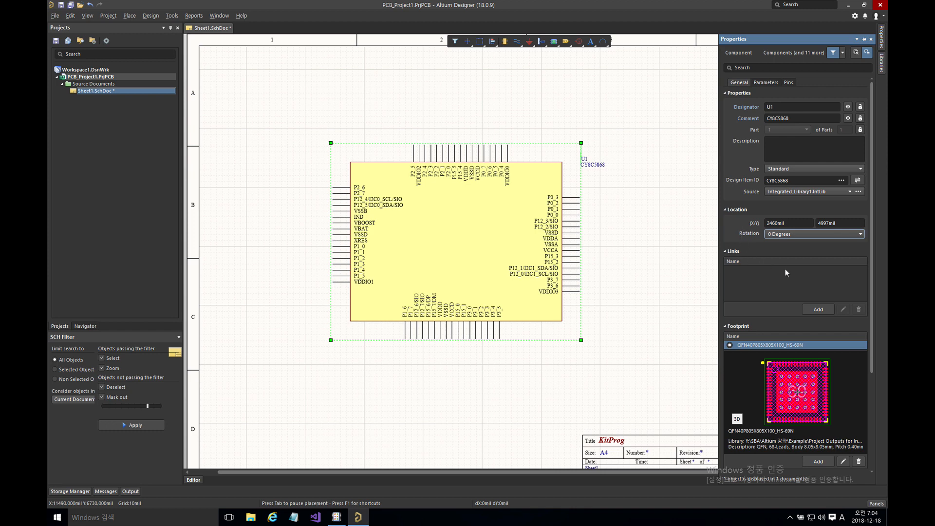
# Step: Preview the component's footprint in 3D, rotate the model to view it from other angles, and review the models and graphical settings
pyautogui.scroll(-4, 785, 269)
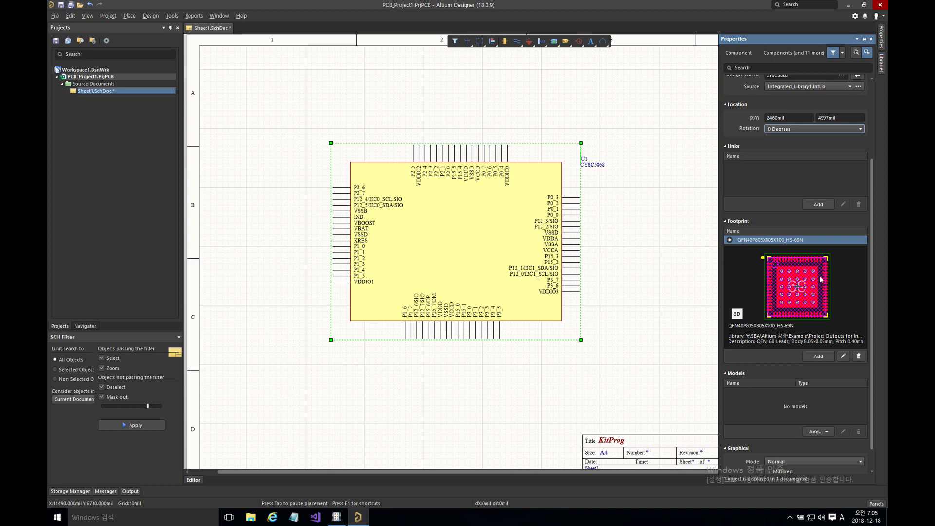
pyautogui.click(738, 314)
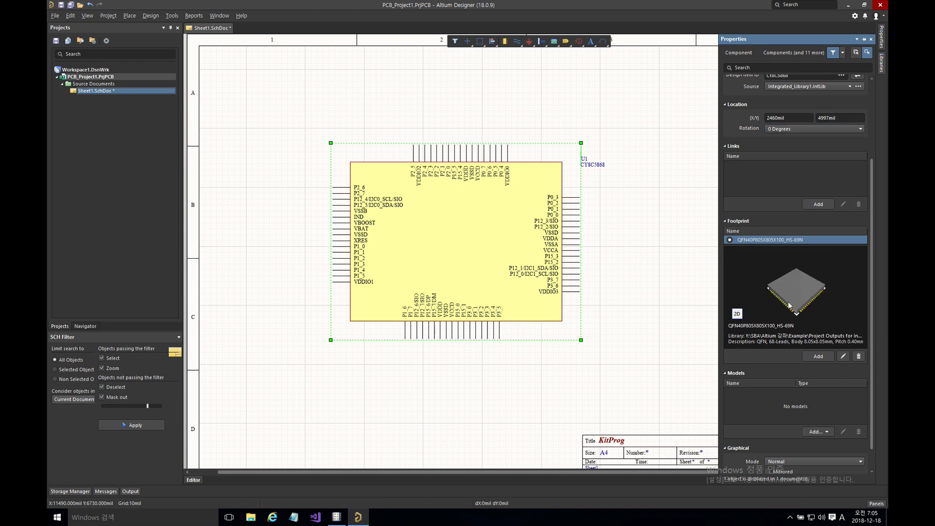
pyautogui.click(737, 314)
pyautogui.moveTo(803, 300); pyautogui.dragTo(803, 292)
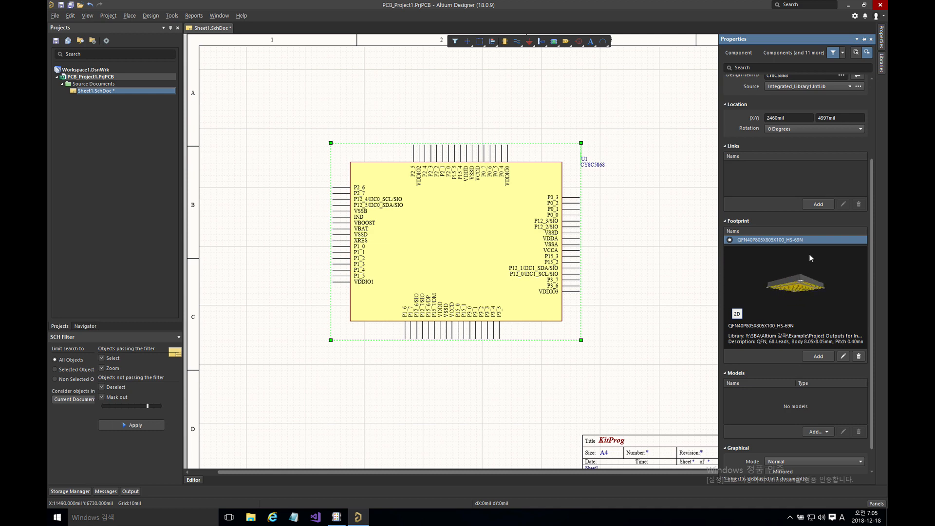
pyautogui.moveTo(810, 258); pyautogui.dragTo(802, 295)
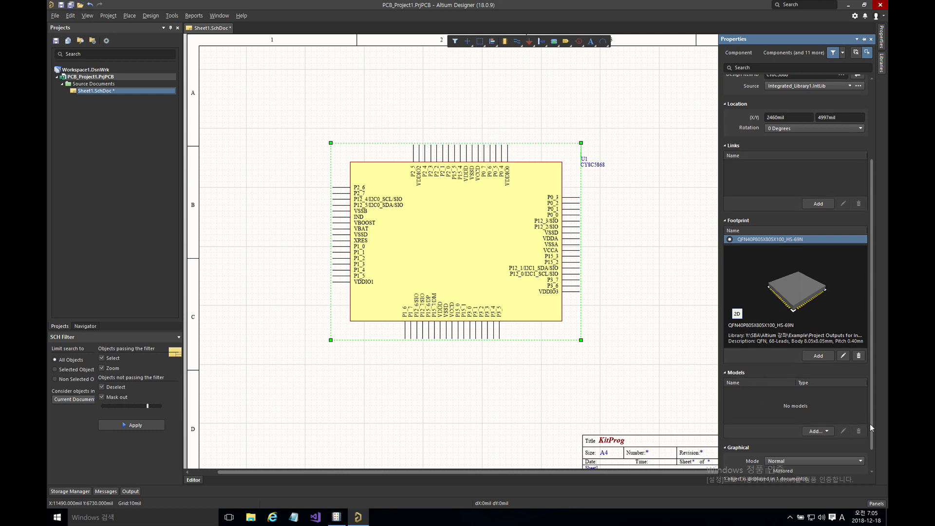
pyautogui.scroll(-1, 870, 424)
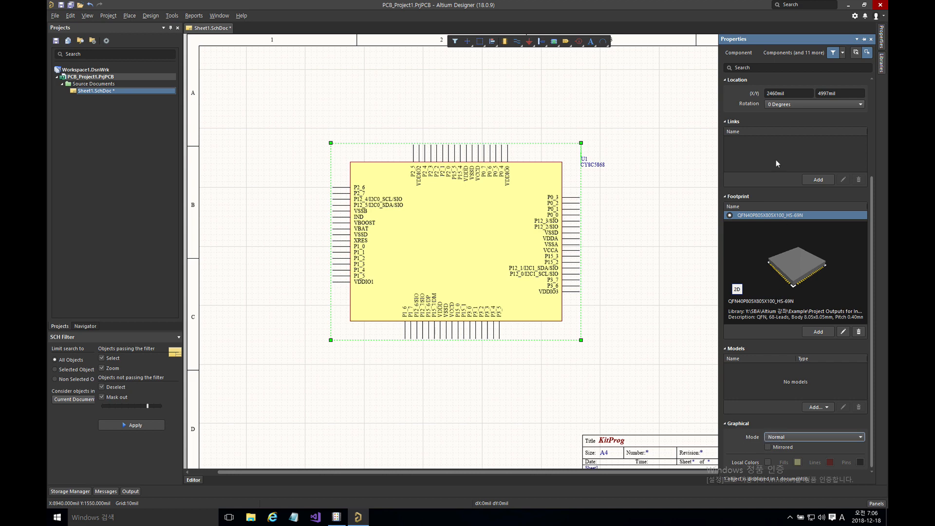
pyautogui.scroll(3, 775, 160)
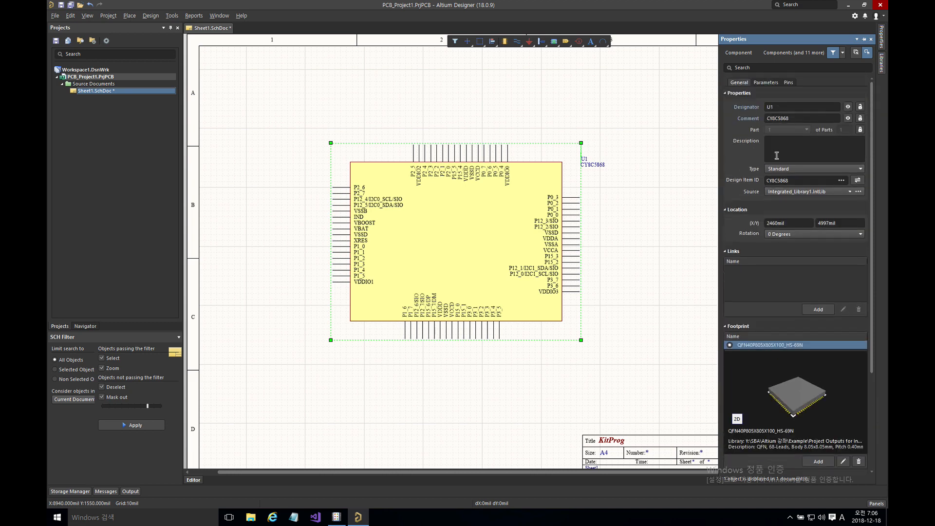
# Step: Add a component parameter named Value with the value 100
pyautogui.click(767, 84)
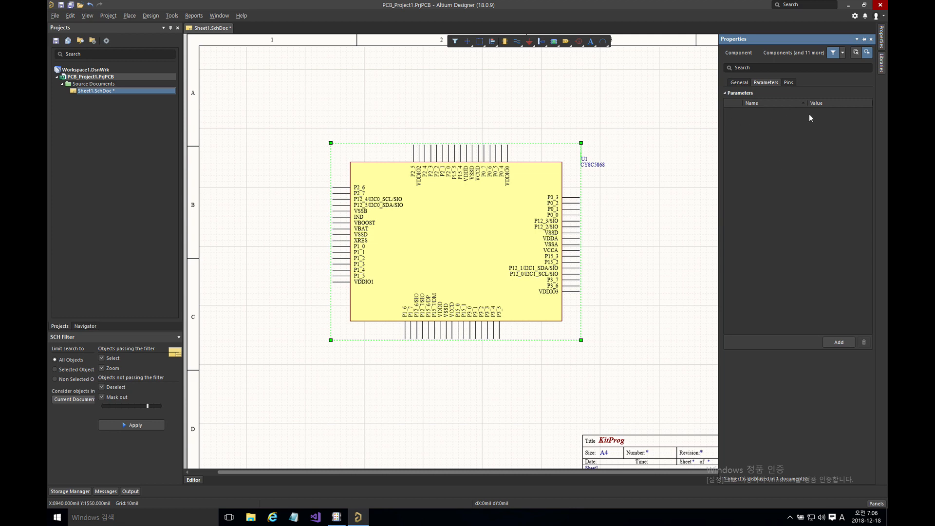
pyautogui.click(834, 343)
pyautogui.click(782, 114)
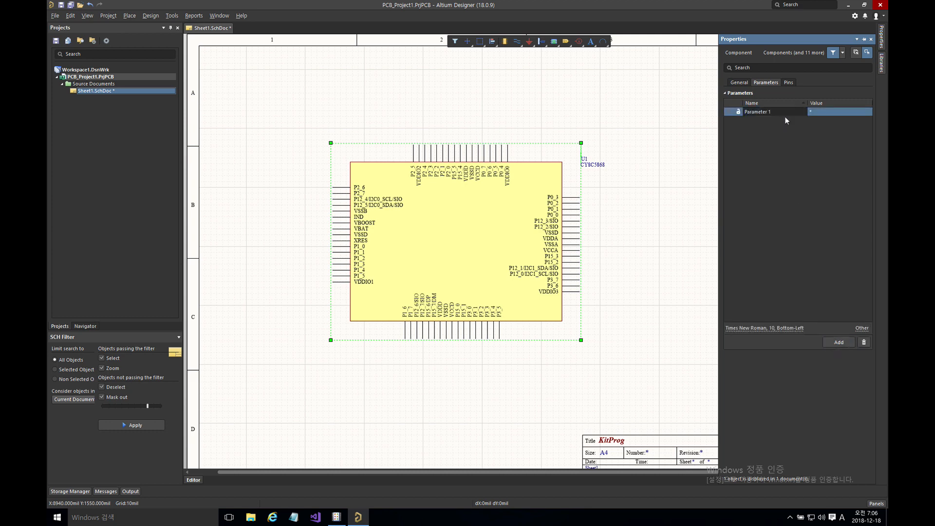
pyautogui.write('Value')
pyautogui.click(829, 113)
pyautogui.write('100')
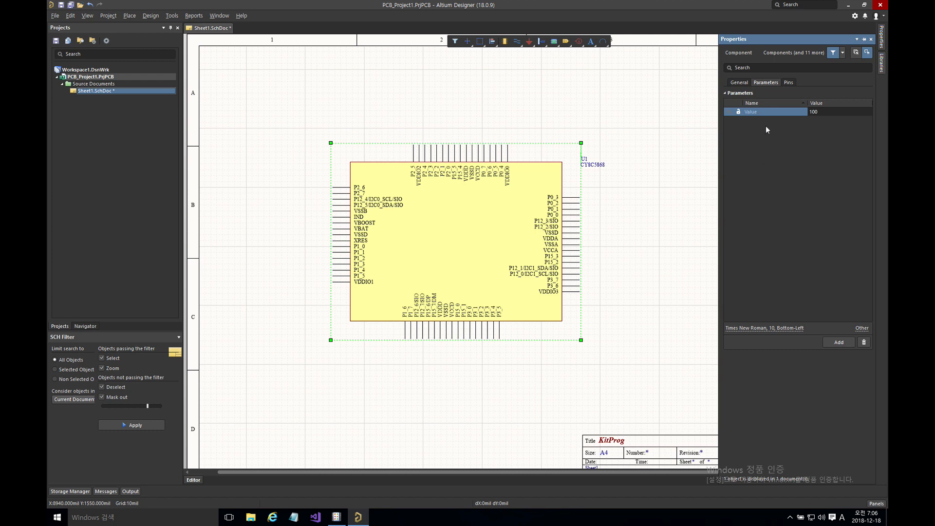
pyautogui.click(826, 111)
# Step: Add a second component parameter named A with the value 2
pyautogui.click(839, 343)
pyautogui.click(779, 111)
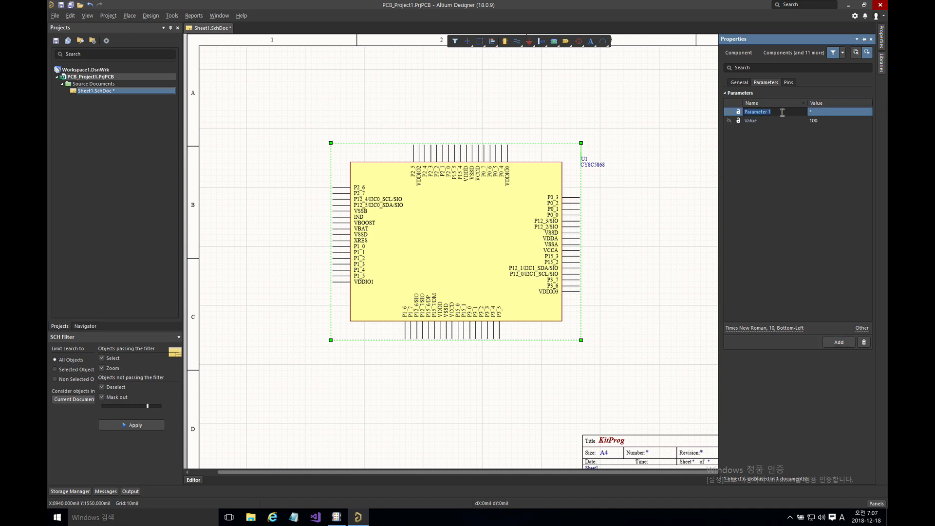
pyautogui.write('A')
pyautogui.click(822, 111)
pyautogui.write('2')
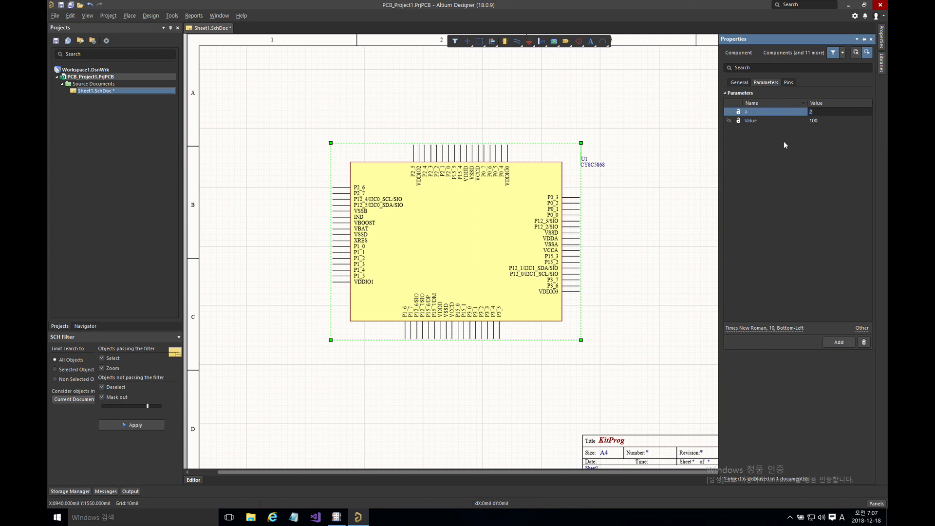
# Step: Add a third component parameter named C with the value A+Value and try its visibility toggle
pyautogui.click(844, 343)
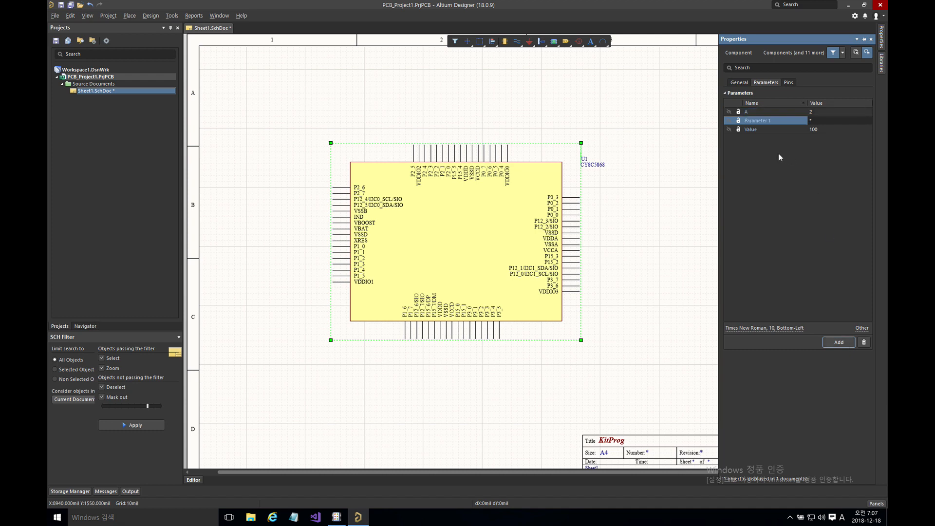
pyautogui.write('C')
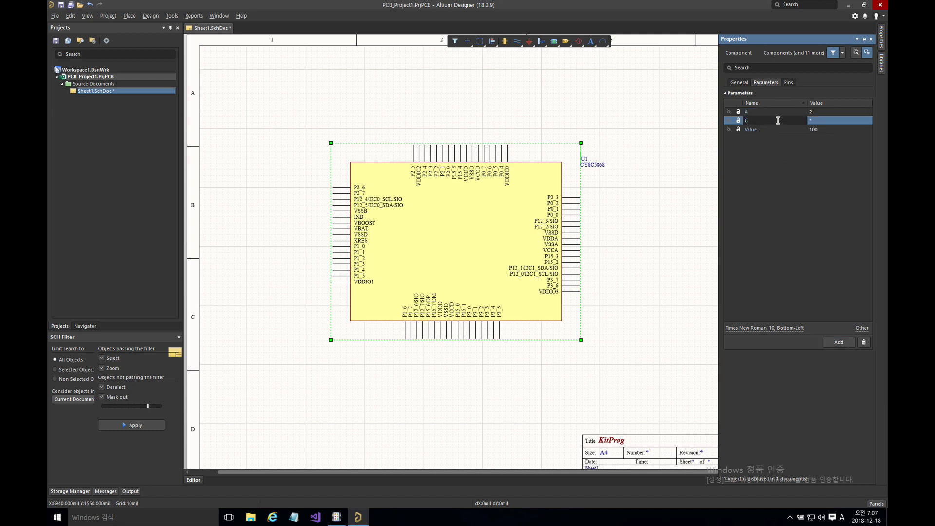
pyautogui.click(822, 120)
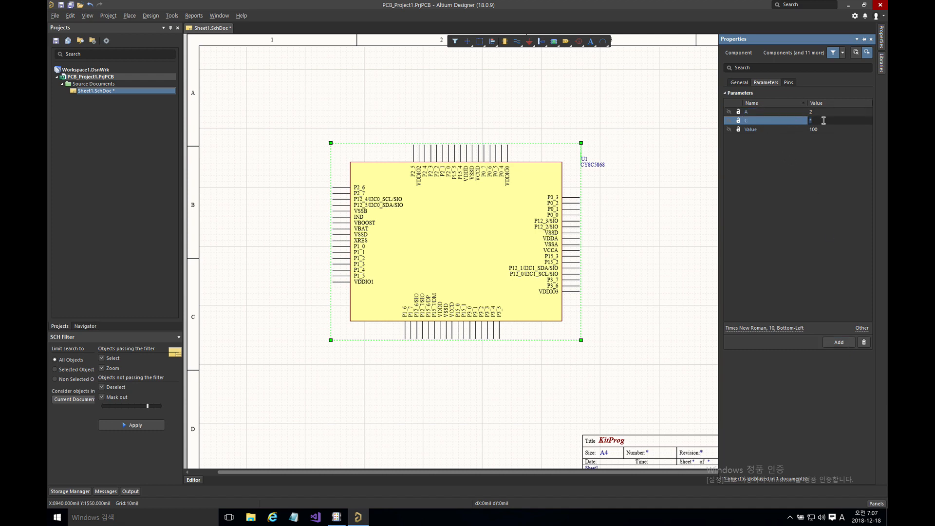
pyautogui.write('A+Value')
pyautogui.click(729, 120)
pyautogui.click(810, 120)
pyautogui.press('Return')
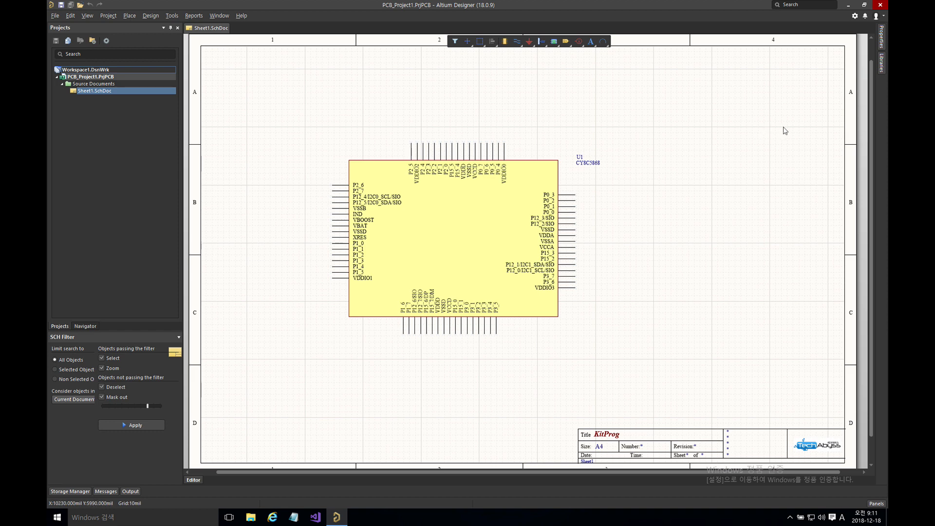
# Step: Place a Res1 resistor from Miscellaneous Devices.IntLib on the sheet to the right of the CY8C5868's upper pins
pyautogui.click(882, 67)
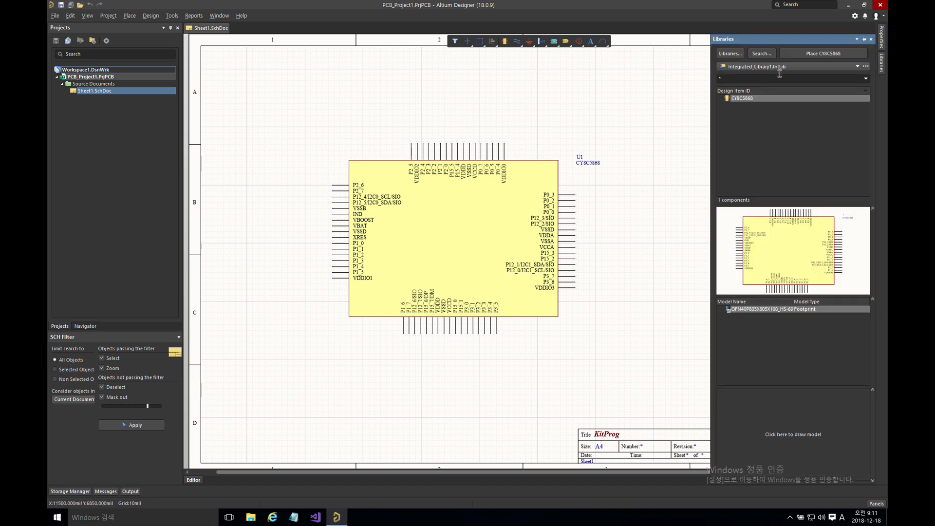
pyautogui.click(769, 68)
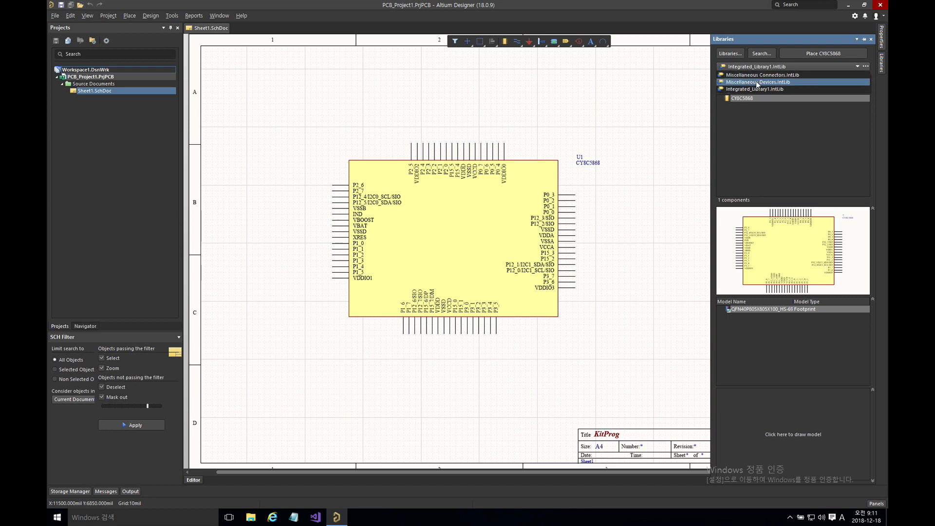
pyautogui.click(757, 82)
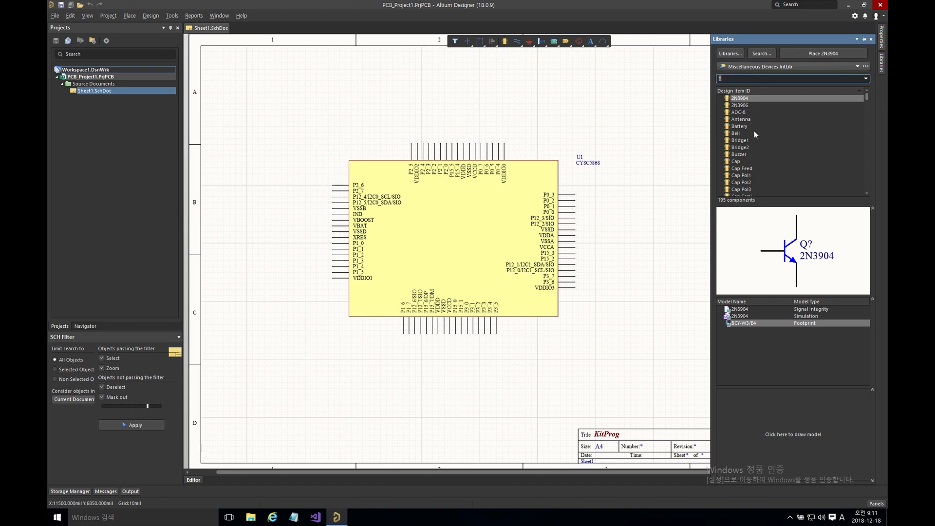
pyautogui.click(741, 119)
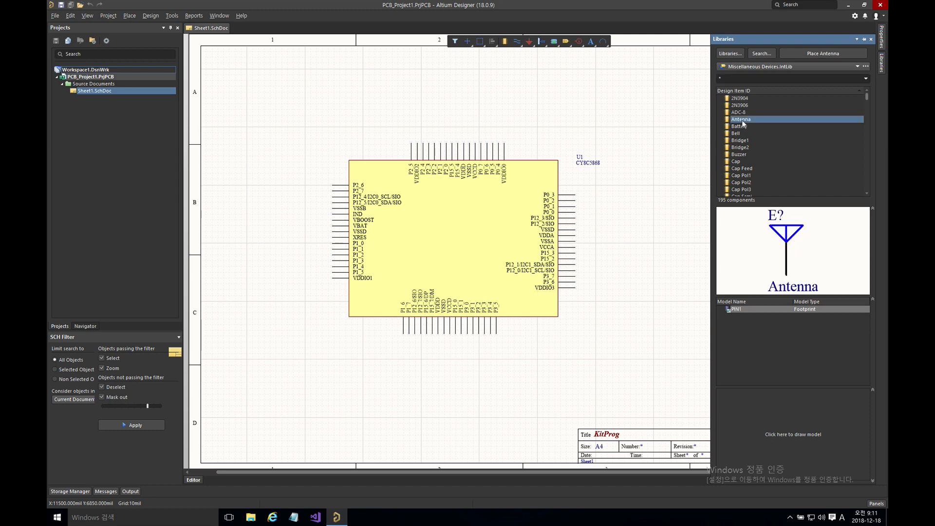
pyautogui.write('res')
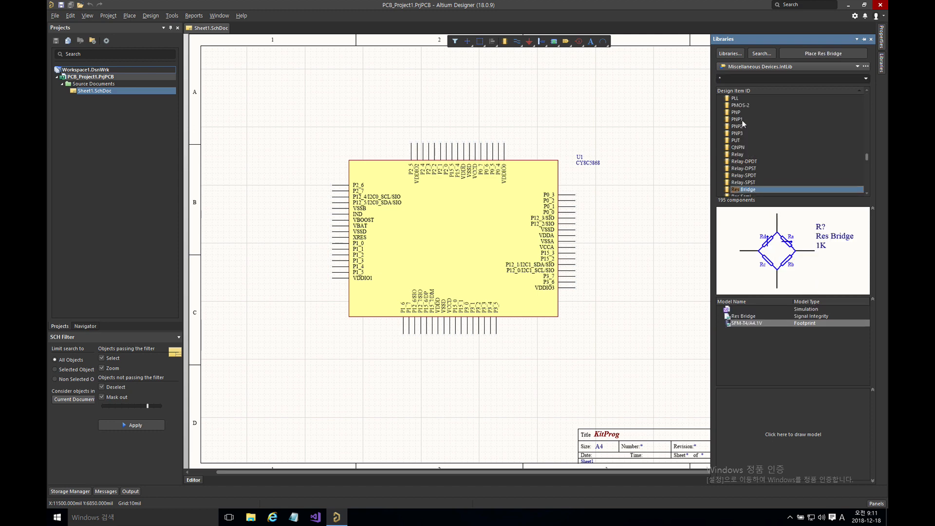
pyautogui.write('1')
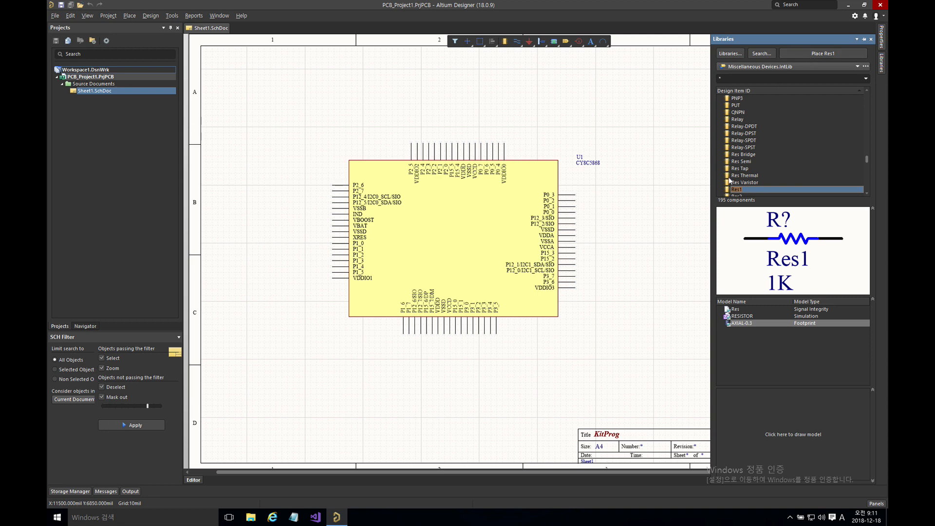
pyautogui.moveTo(738, 192); pyautogui.dragTo(651, 193)
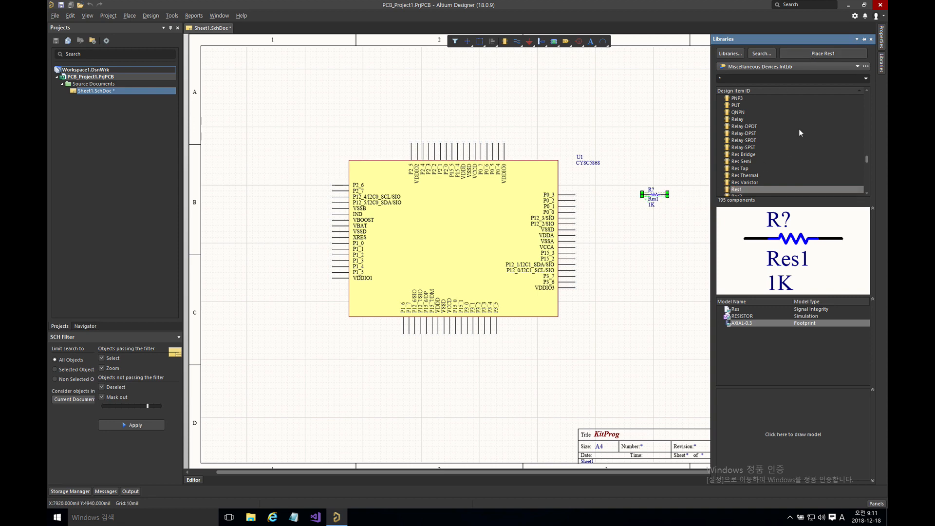
# Step: Place a Cap capacitor from Miscellaneous Devices.IntLib above the Res1 resistor
pyautogui.click(752, 126)
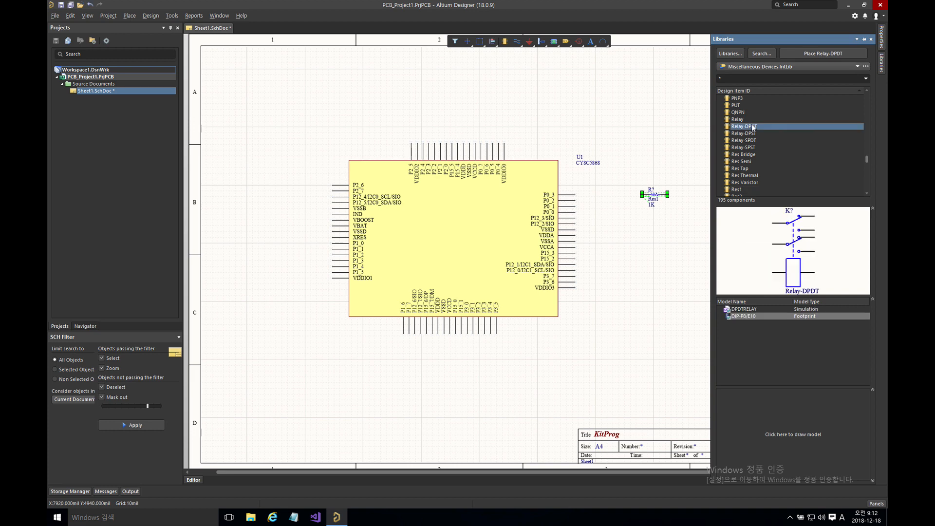
pyautogui.press('c')
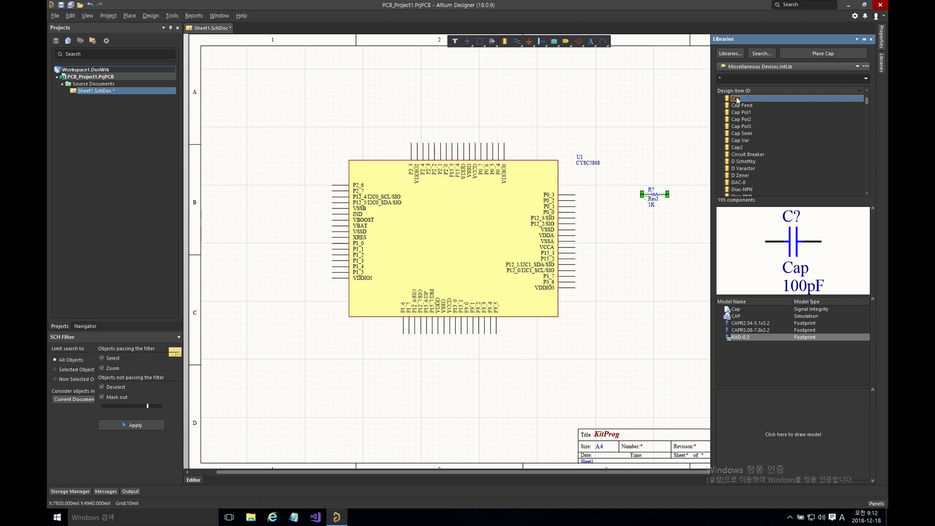
pyautogui.moveTo(737, 100); pyautogui.dragTo(653, 155)
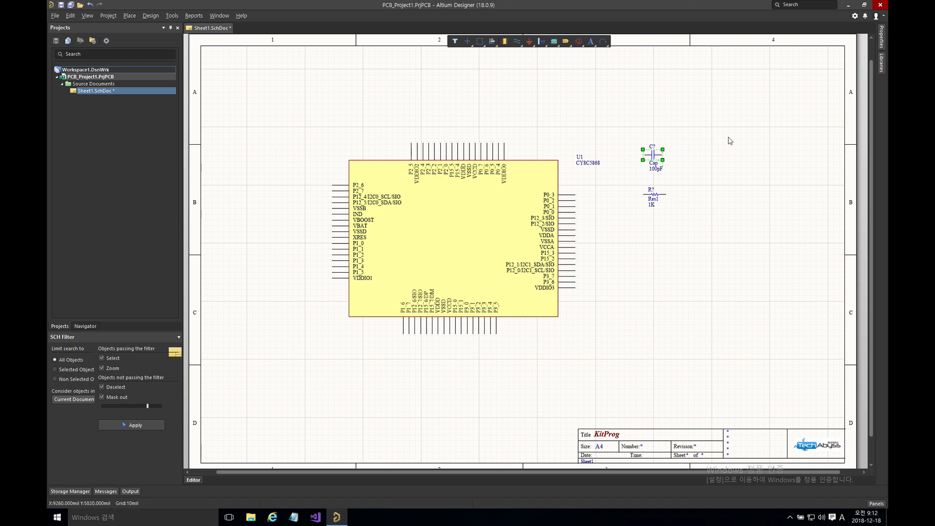
# Step: Place a Diode from Miscellaneous Devices.IntLib below the Res1 resistor
pyautogui.moveTo(882, 61)
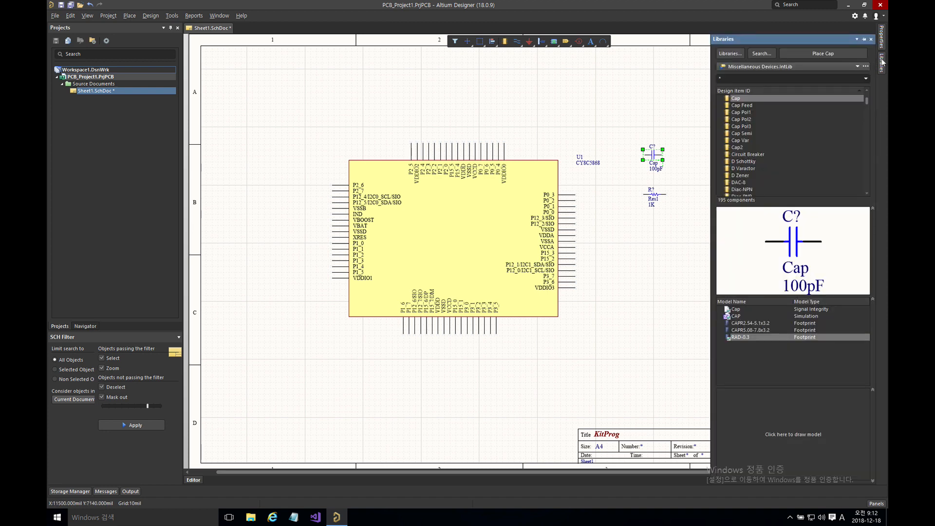
pyautogui.click(742, 126)
pyautogui.write('dio')
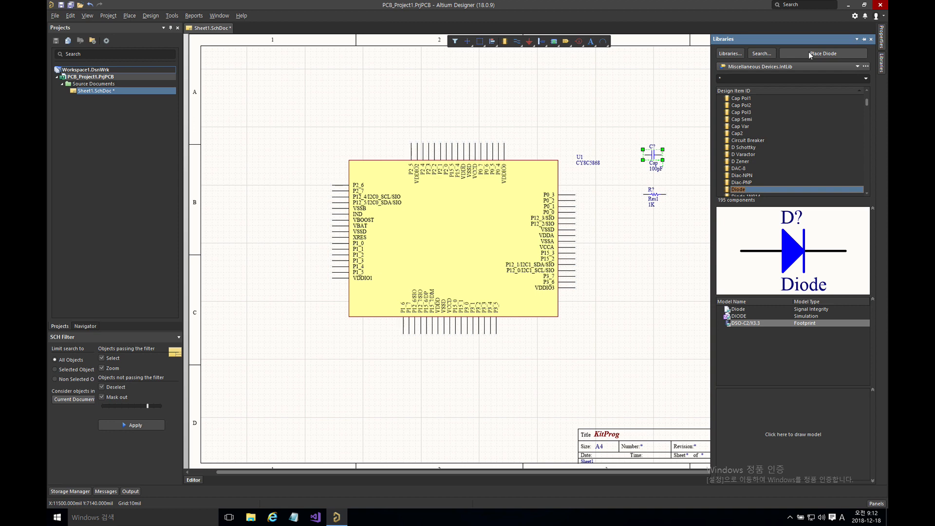
pyautogui.moveTo(740, 189); pyautogui.dragTo(652, 240)
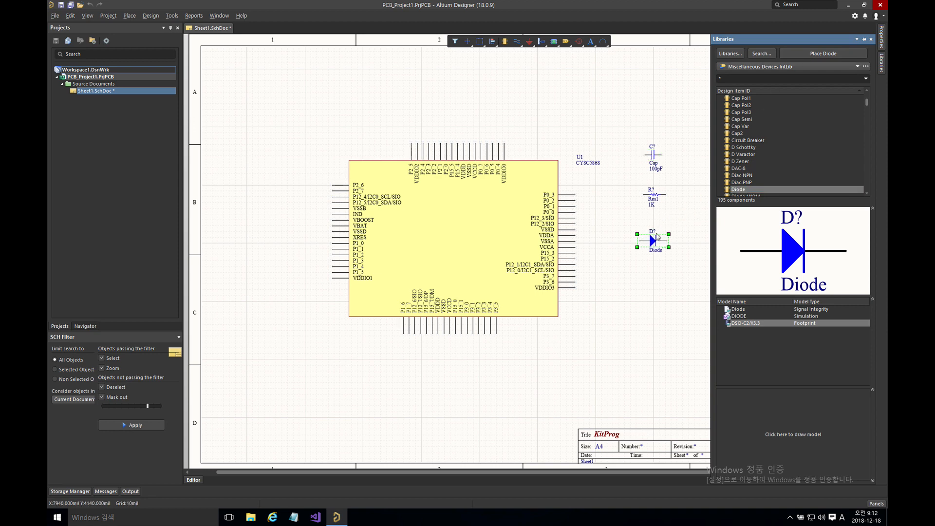
# Step: Place an SW-PB push-button switch from Miscellaneous Devices.IntLib below the Diode
pyautogui.click(748, 154)
pyautogui.scroll(-6, 748, 153)
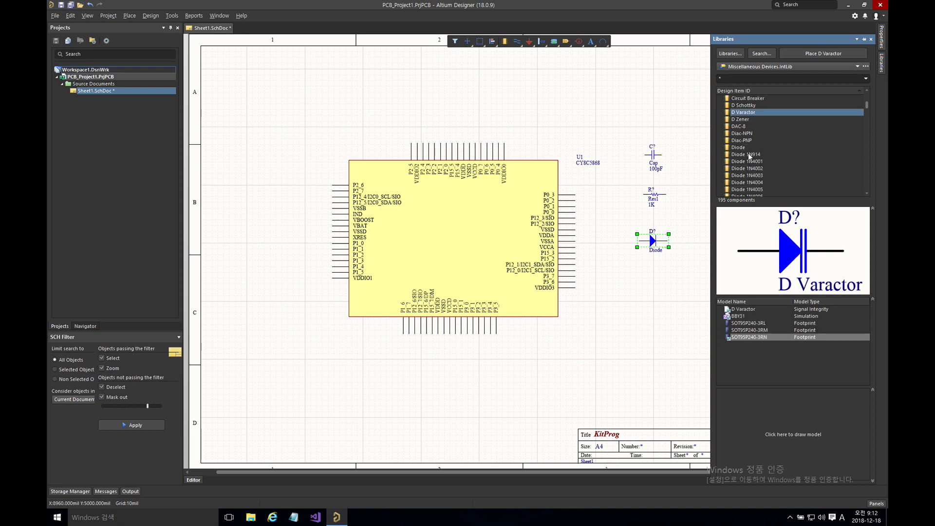
pyautogui.scroll(-15, 748, 153)
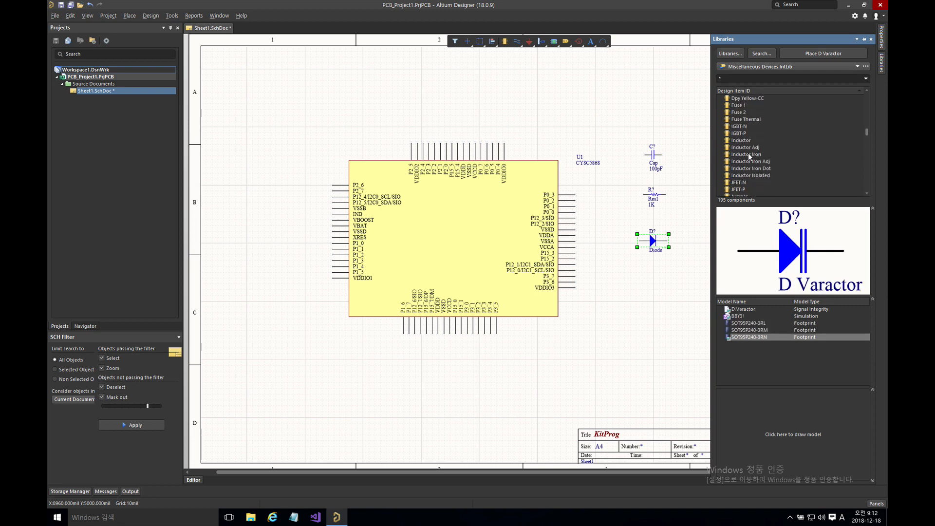
pyautogui.scroll(-10, 748, 153)
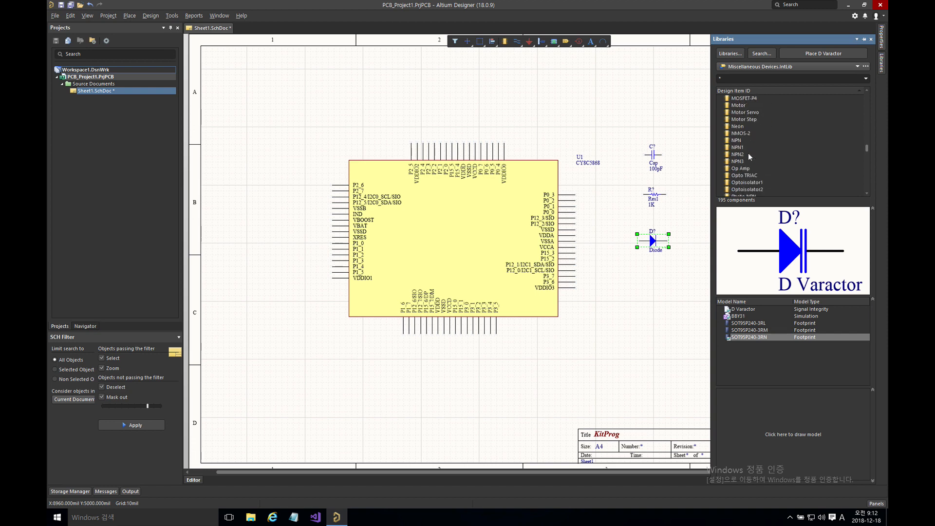
pyautogui.scroll(-9, 748, 154)
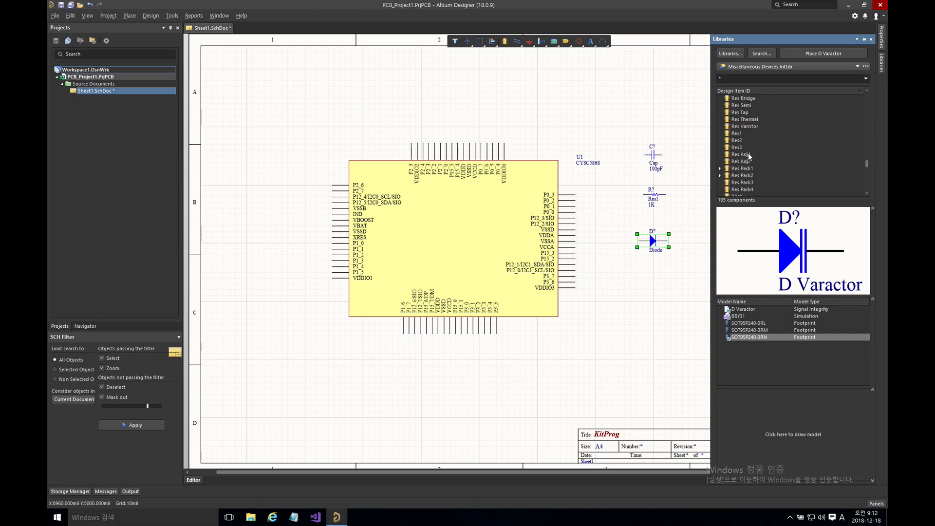
pyautogui.scroll(-13, 748, 155)
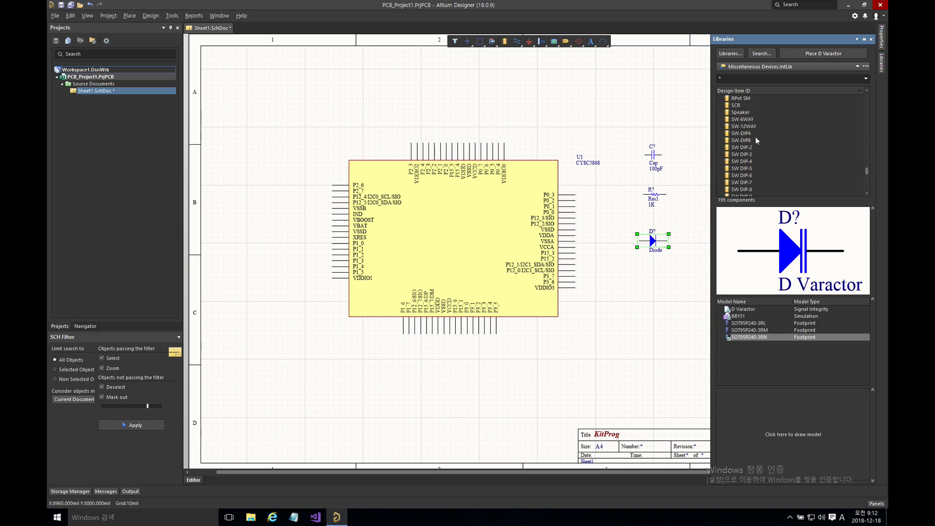
pyautogui.click(750, 135)
pyautogui.scroll(-2, 752, 141)
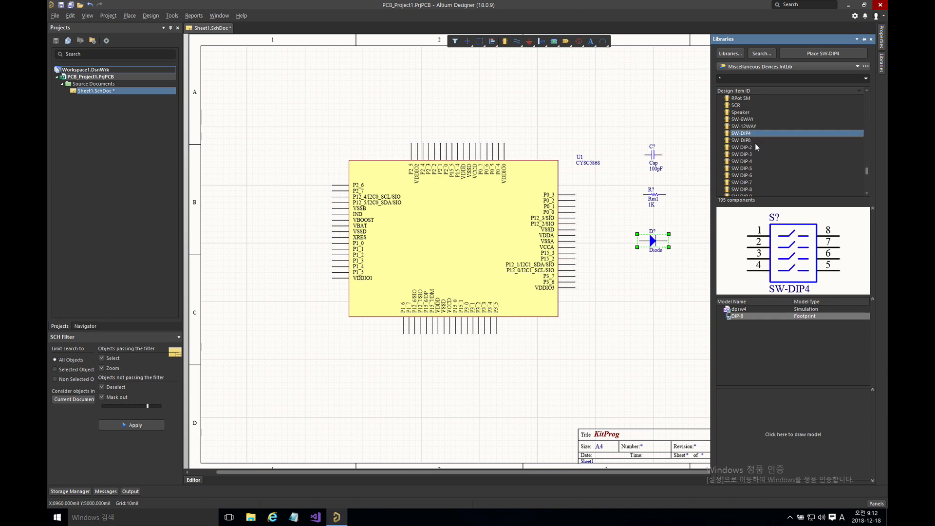
pyautogui.scroll(-2, 756, 144)
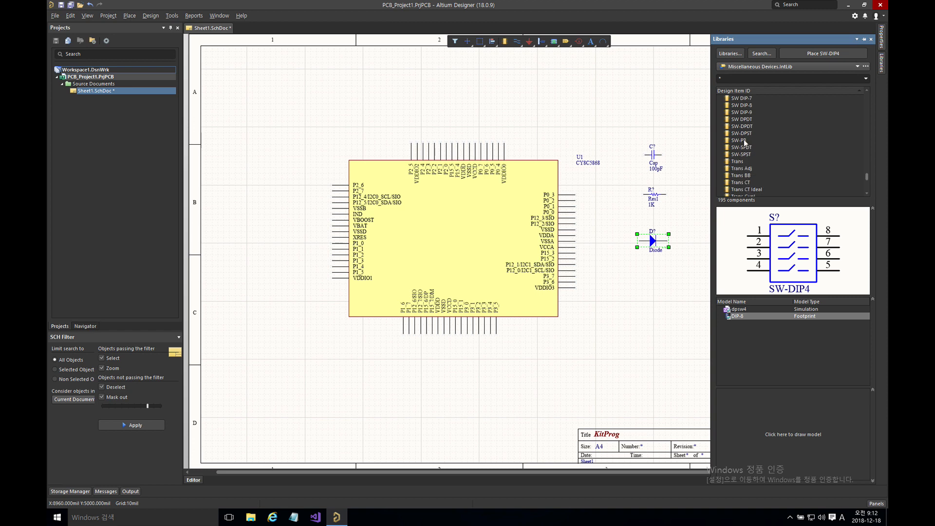
pyautogui.click(744, 140)
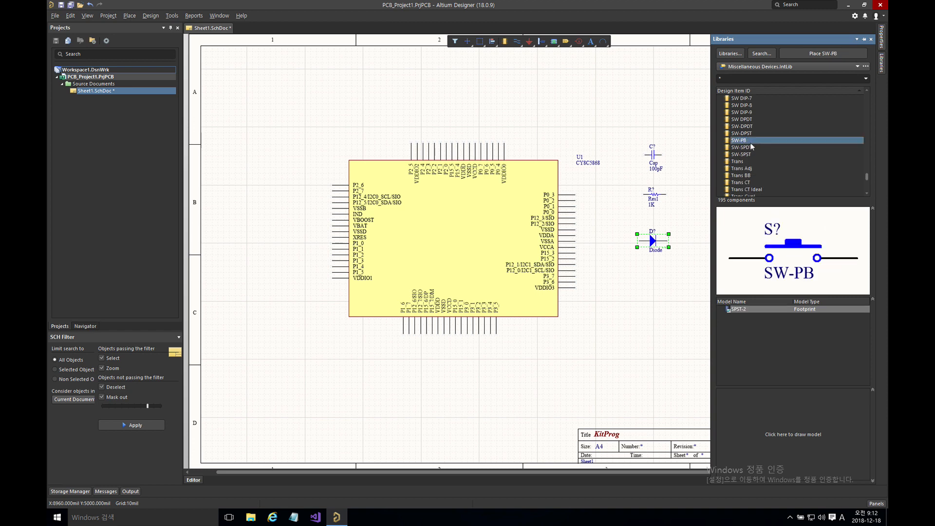
pyautogui.moveTo(745, 141); pyautogui.dragTo(654, 271)
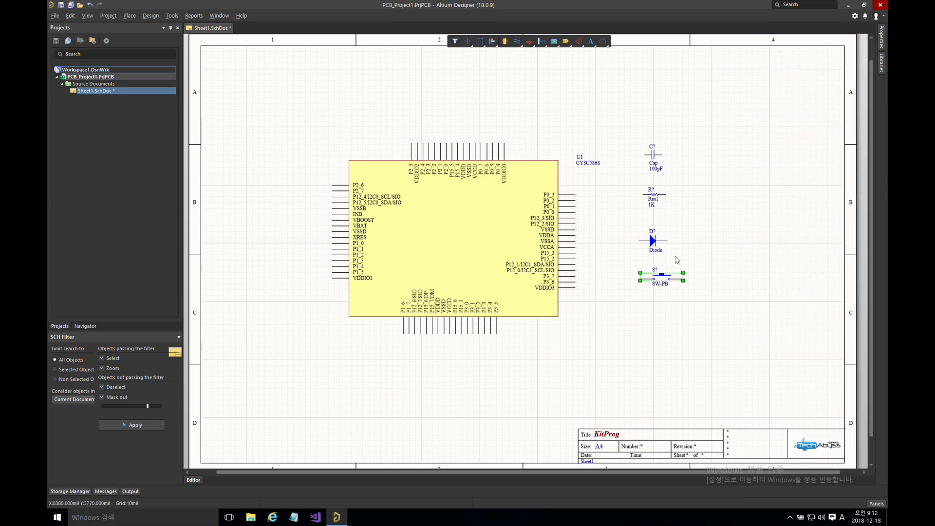
pyautogui.click(701, 243)
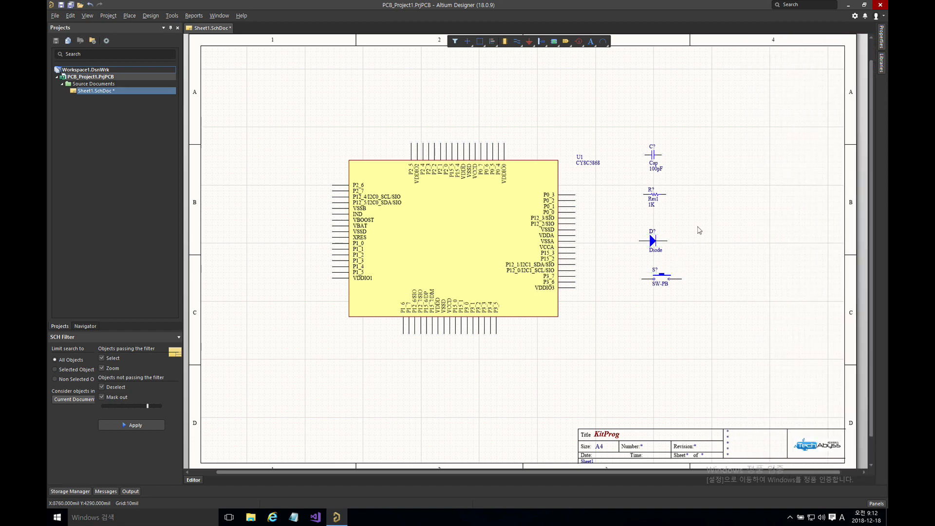
# Step: Switch the snap grid to 100 mil and reposition the Cap capacitor above the Res1 resistor
pyautogui.click(653, 156)
pyautogui.moveTo(652, 155)
pyautogui.mouseDown()
pyautogui.moveTo(667, 146)
pyautogui.moveTo(659, 141)
pyautogui.mouseUp()
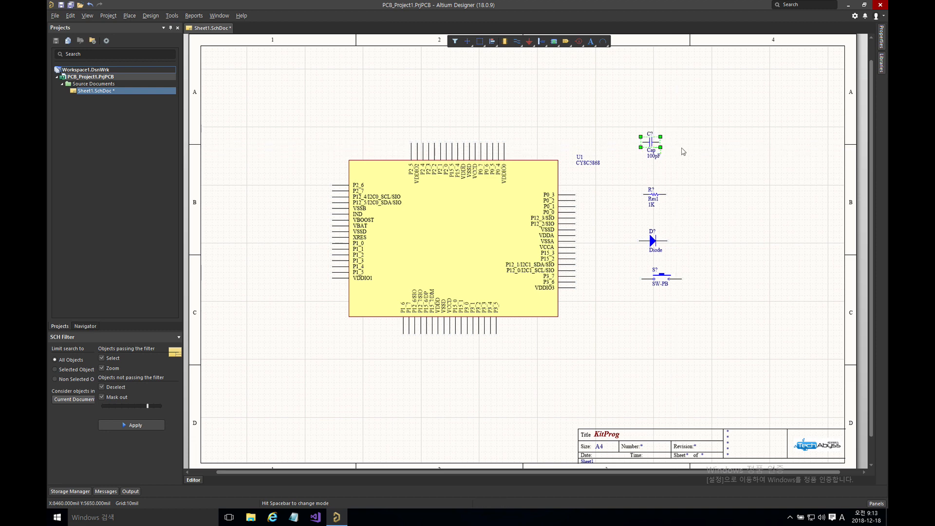
pyautogui.click(680, 149)
pyautogui.moveTo(651, 146); pyautogui.dragTo(670, 150)
pyautogui.press('g')
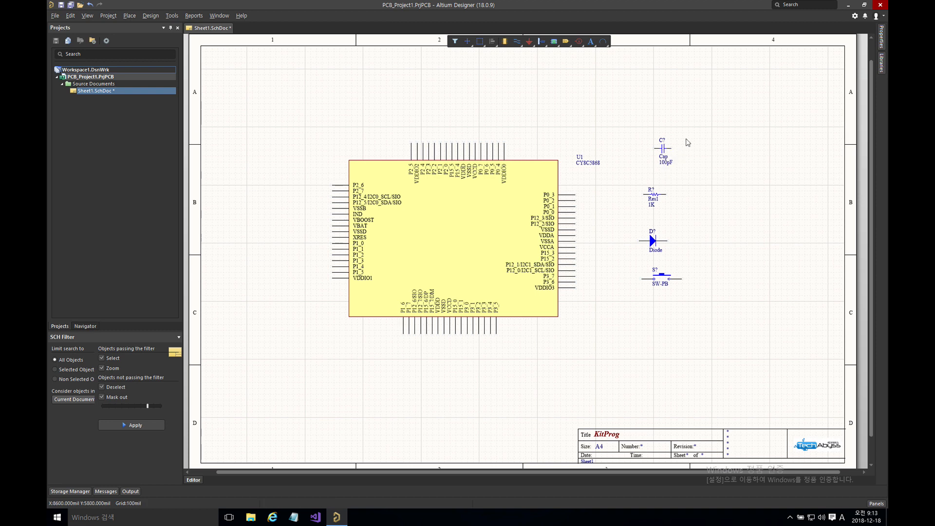
pyautogui.moveTo(661, 150); pyautogui.dragTo(641, 163)
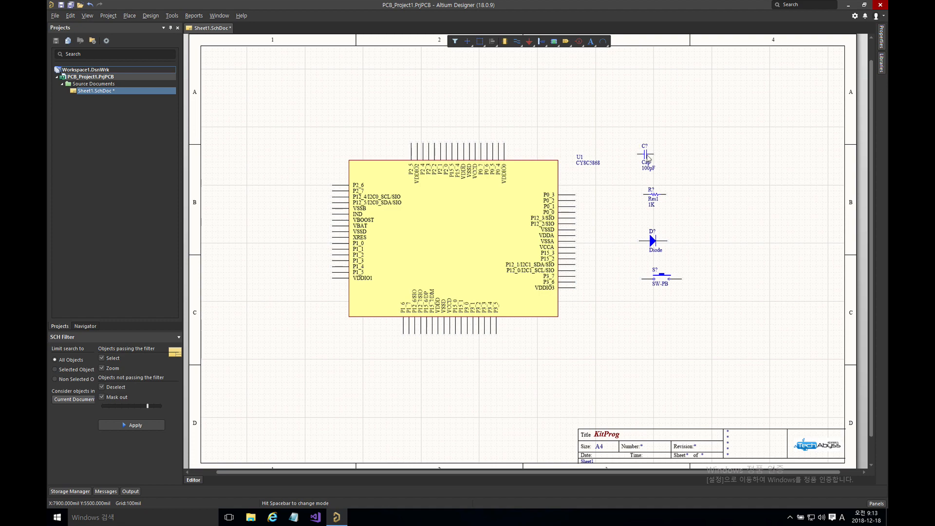
pyautogui.keyDown('ctrl'); pyautogui.scroll(3, 648, 158); pyautogui.keyUp('ctrl')
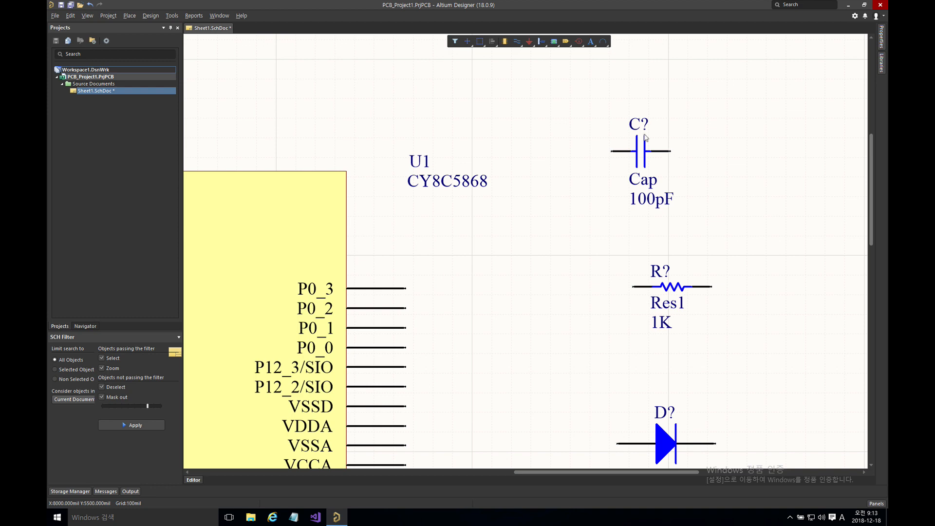
pyautogui.keyDown('ctrl'); pyautogui.scroll(-2, 653, 172); pyautogui.keyUp('ctrl')
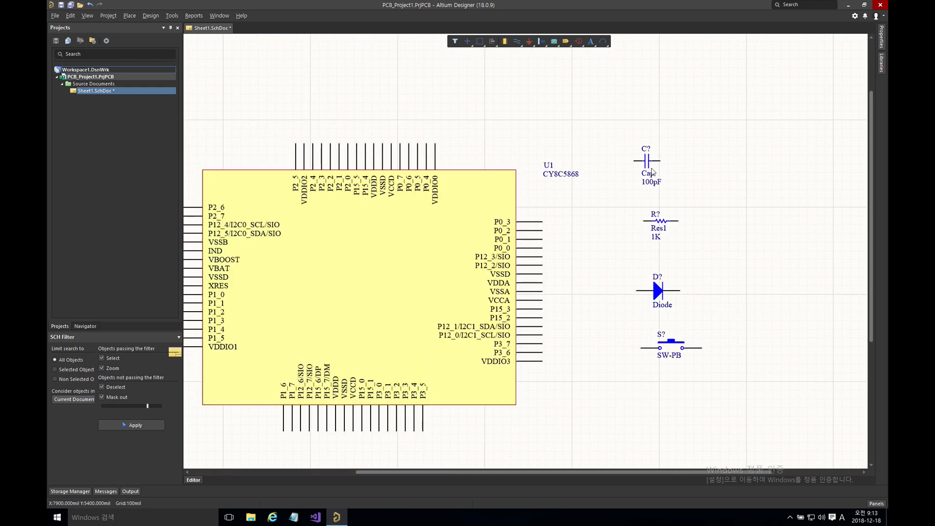
# Step: Select all components on the sheet and align them to the grid
pyautogui.moveTo(652, 173); pyautogui.dragTo(604, 177, button='right')
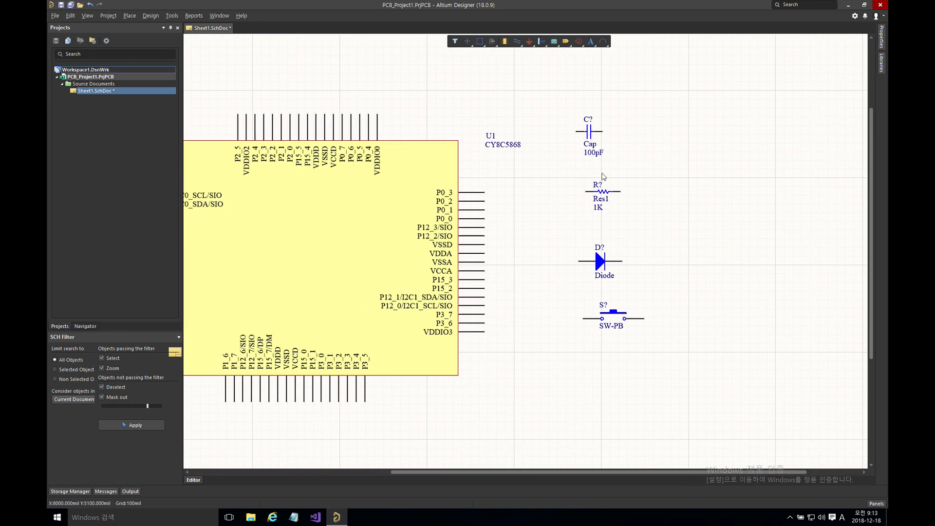
pyautogui.moveTo(543, 83); pyautogui.dragTo(722, 386)
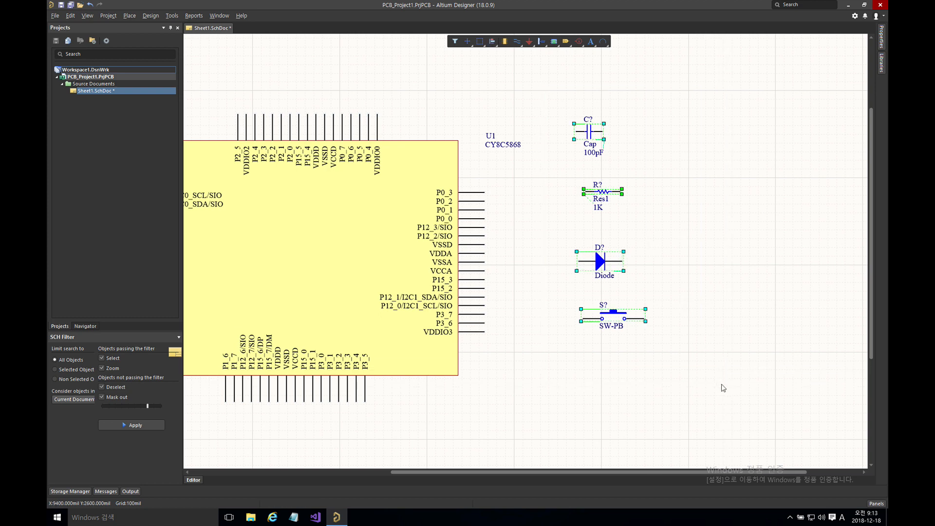
pyautogui.click(415, 202)
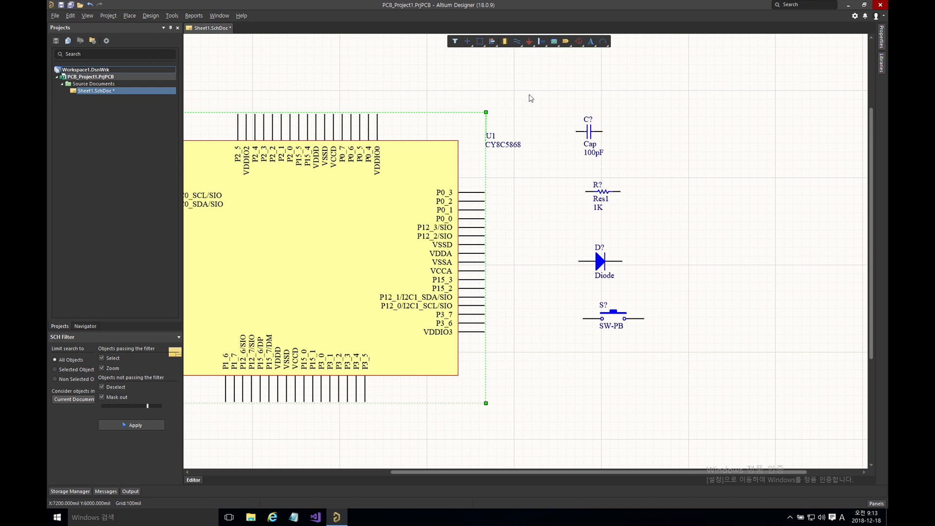
pyautogui.click(570, 277)
pyautogui.hotkey('ctrl', 'a')
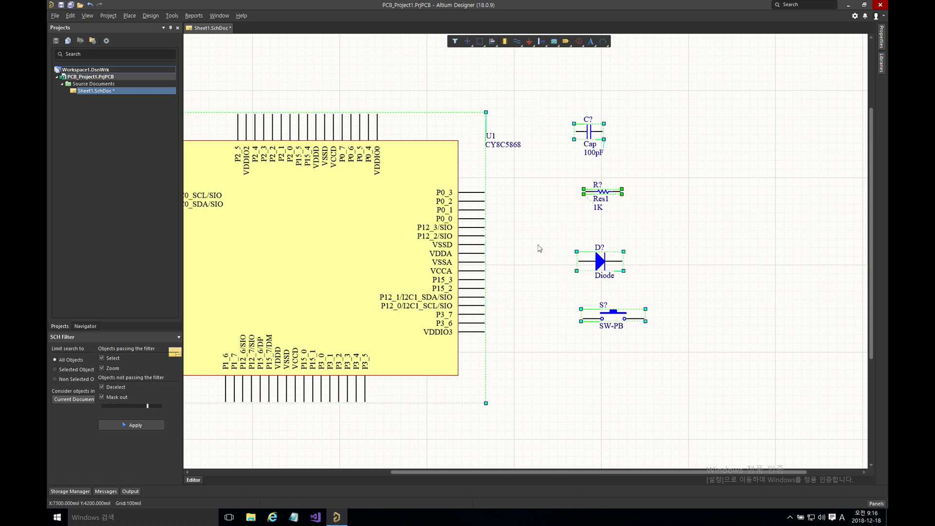
pyautogui.rightClick(519, 226)
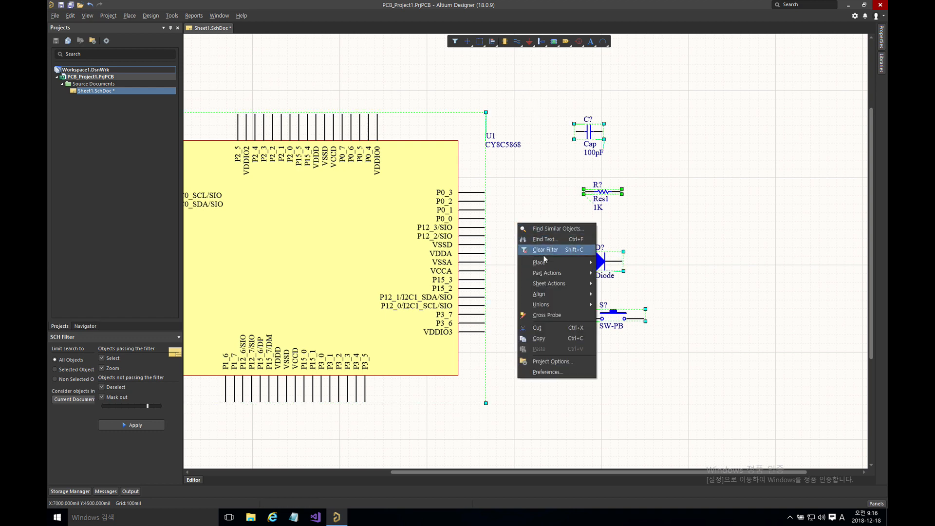
pyautogui.moveTo(554, 293)
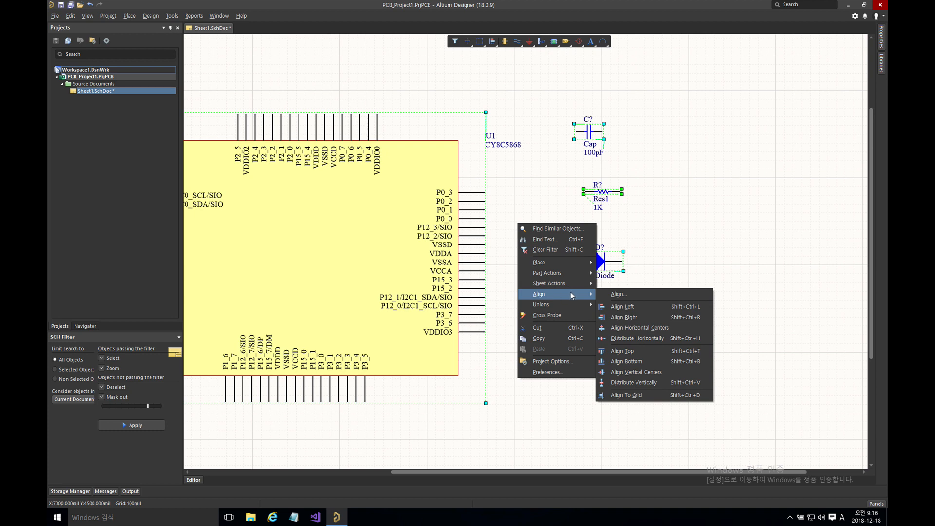
pyautogui.click(614, 398)
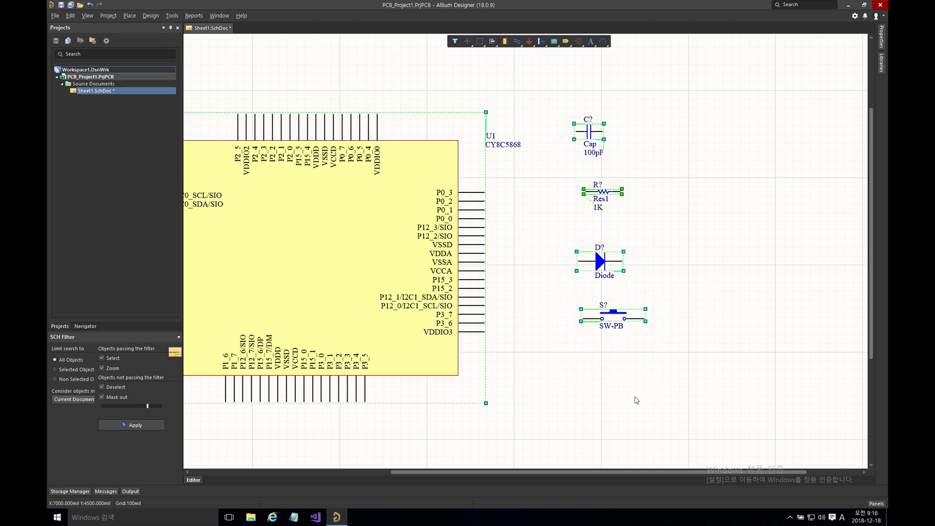
pyautogui.click(560, 271)
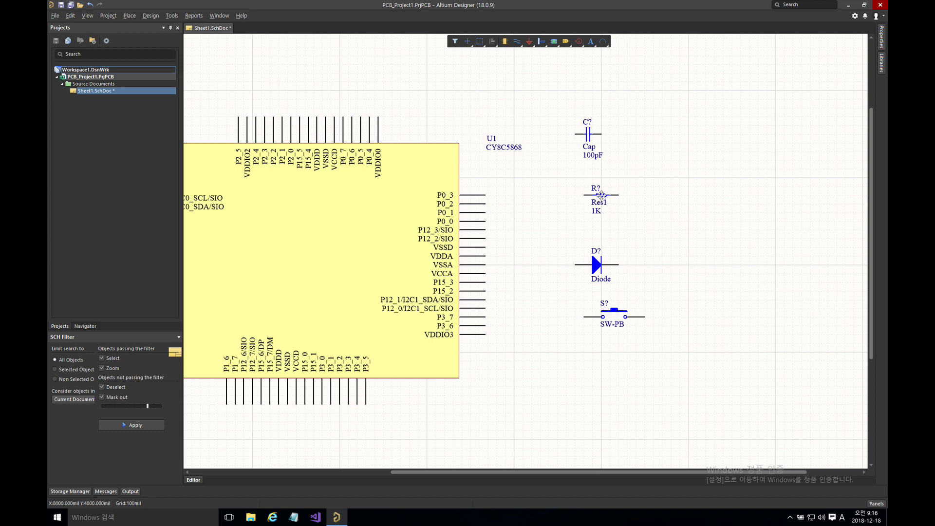
# Step: Move the Res1 resistor closer to the CY8C5868, level with pin P0_3
pyautogui.moveTo(601, 194); pyautogui.dragTo(539, 194)
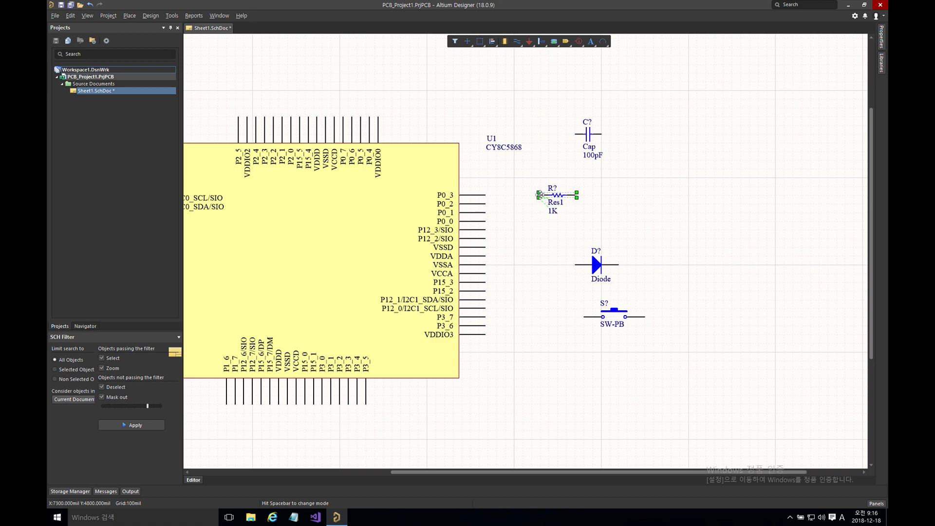
pyautogui.click(549, 226)
pyautogui.click(130, 16)
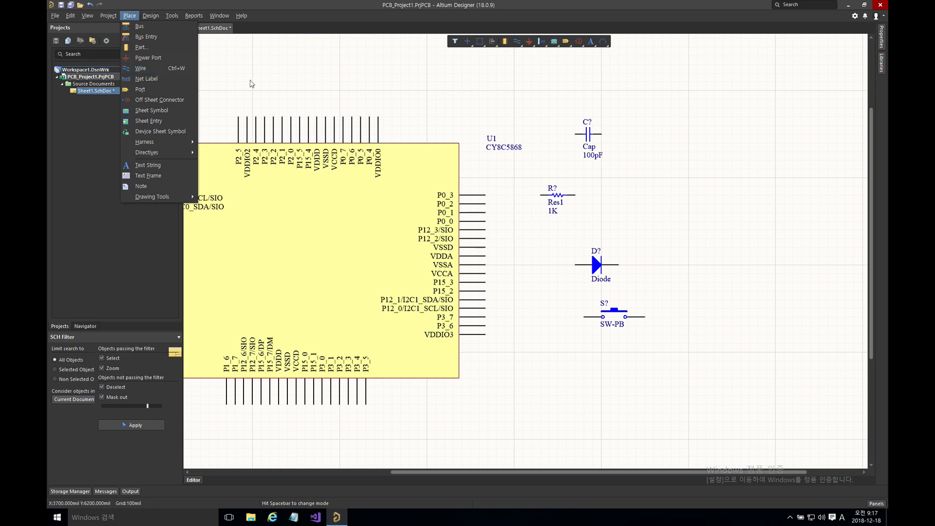
pyautogui.click(346, 87)
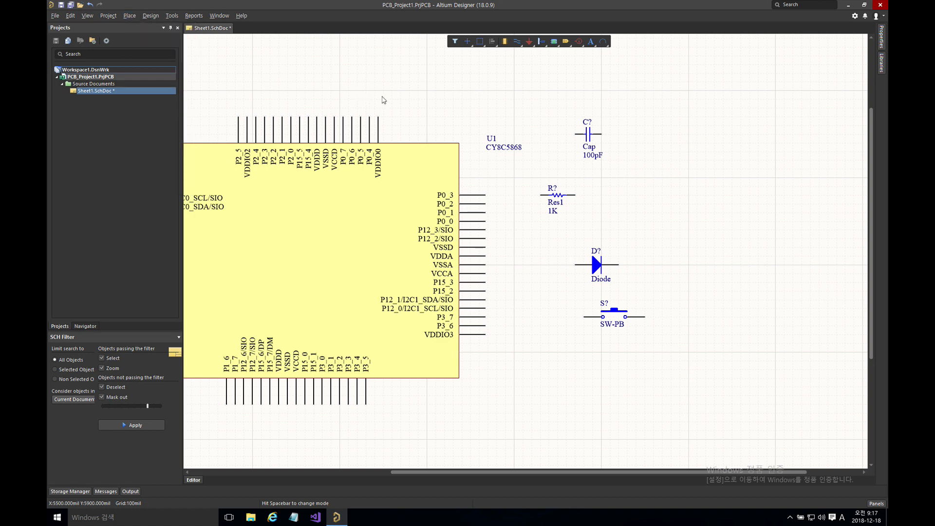
pyautogui.press('p')
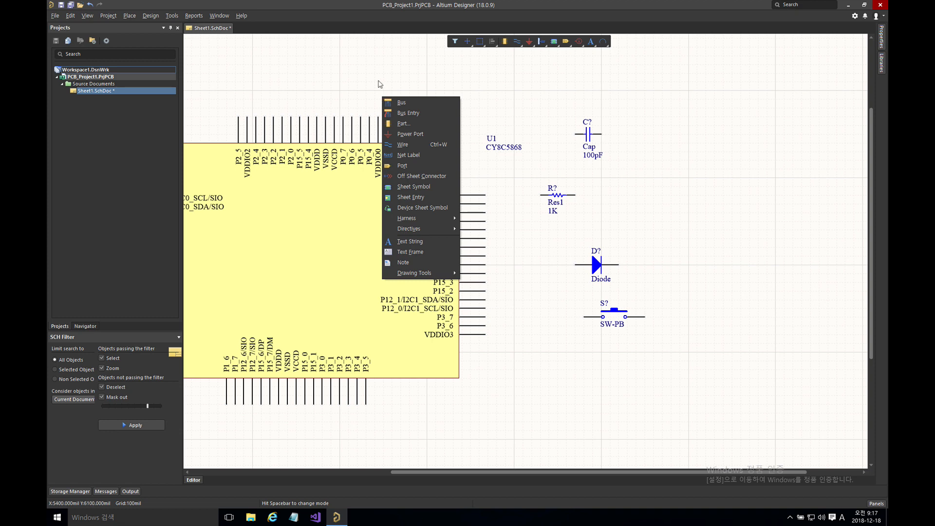
pyautogui.click(380, 84)
# Step: Draw a wire from pin P0_3 of the CY8C5868 to the near pin of the Res1 resistor
pyautogui.press('p')
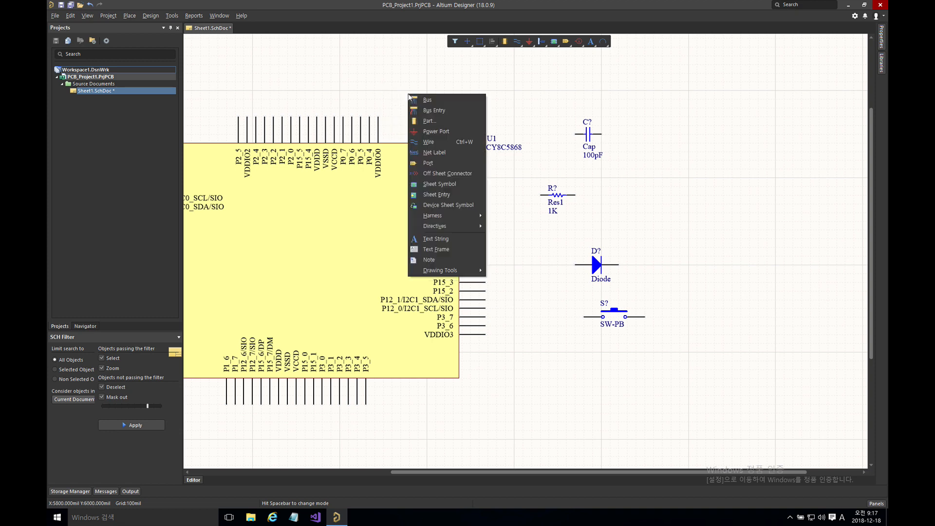
pyautogui.press('w')
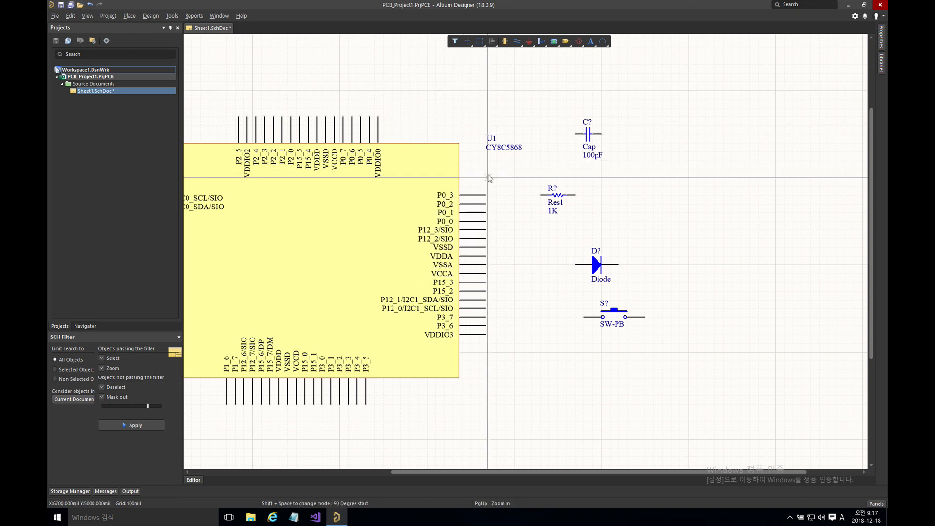
pyautogui.press('Escape')
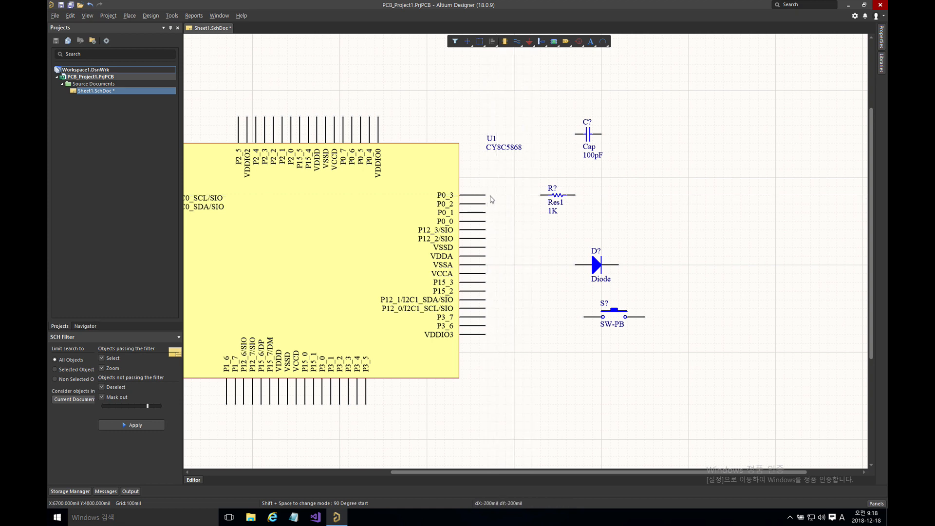
pyautogui.click(487, 197)
pyautogui.click(539, 196)
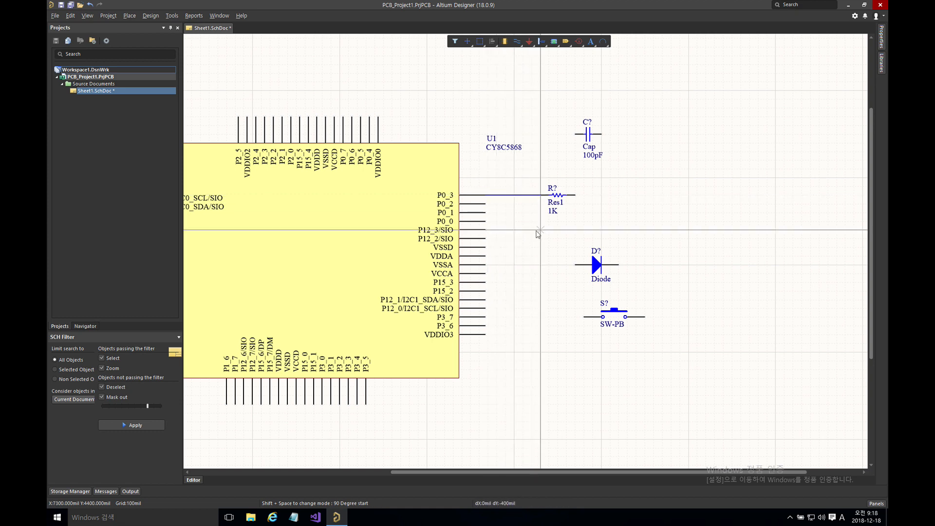
# Step: Wire pin P0_2 of the CY8C5868 to the far pin of the SW-PB switch, cycling the corner modes to Auto Wire
pyautogui.click(486, 203)
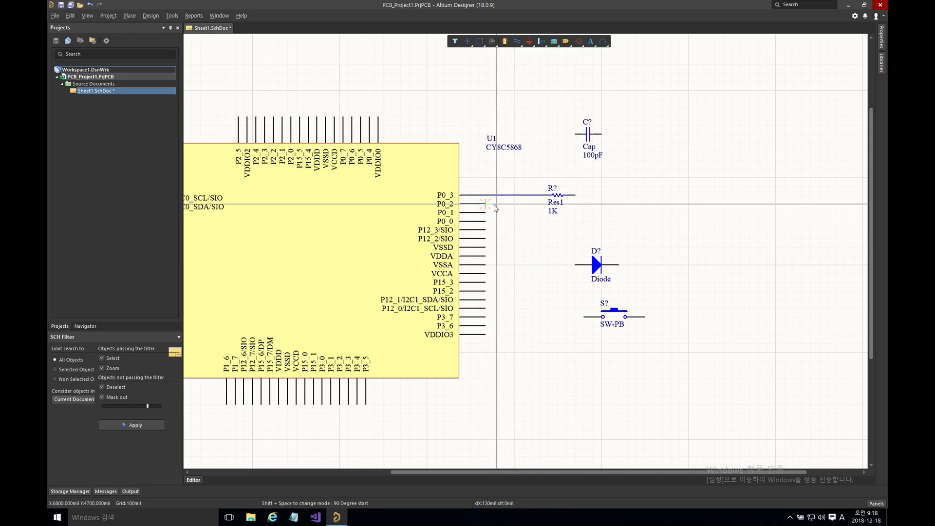
pyautogui.click(523, 205)
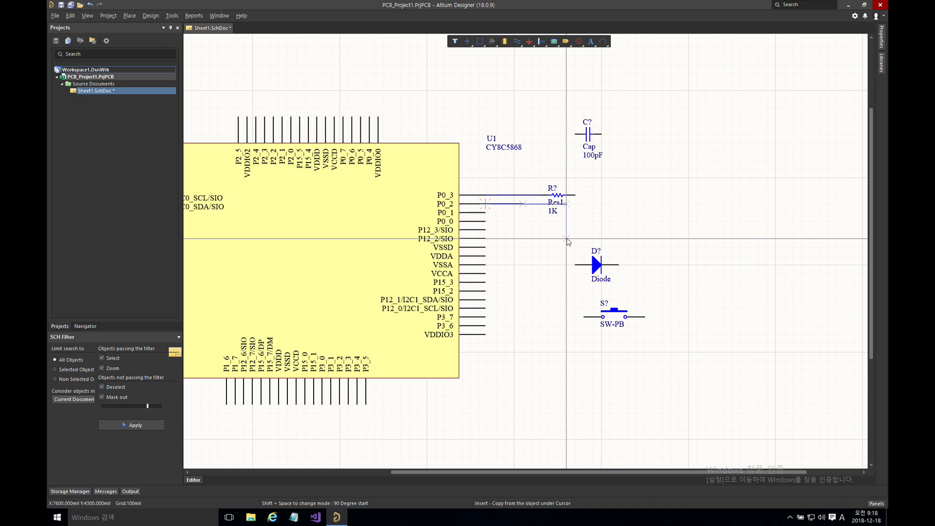
pyautogui.press('space')
pyautogui.press('space')
pyautogui.press('space')
pyautogui.press('space')
pyautogui.press('space')
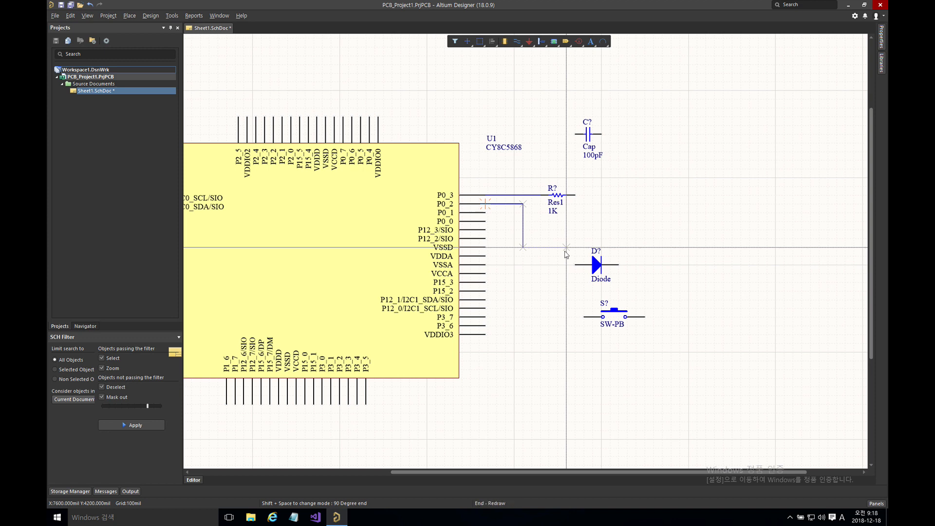
pyautogui.hotkey('shift', 'space')
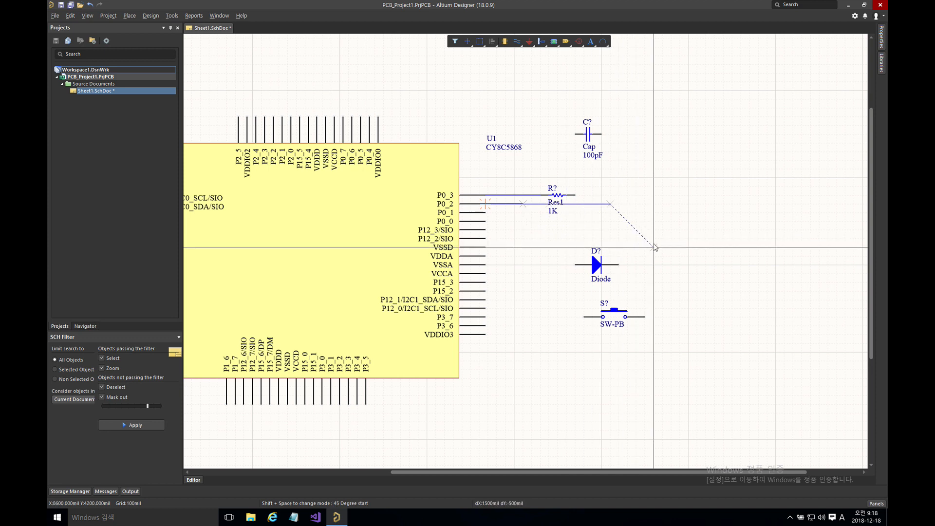
pyautogui.hotkey('shift', 'space')
pyautogui.hotkey('shift', 'space')
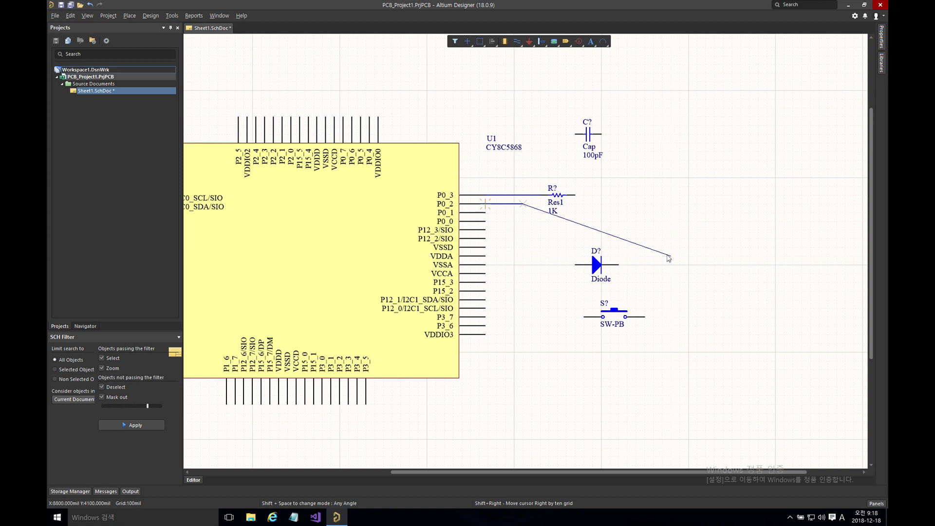
pyautogui.hotkey('shift', 'space')
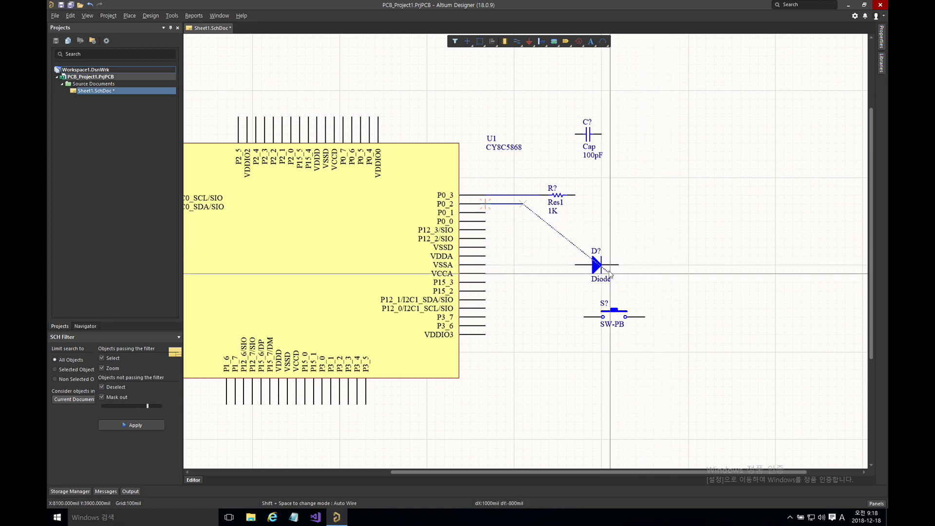
pyautogui.click(653, 317)
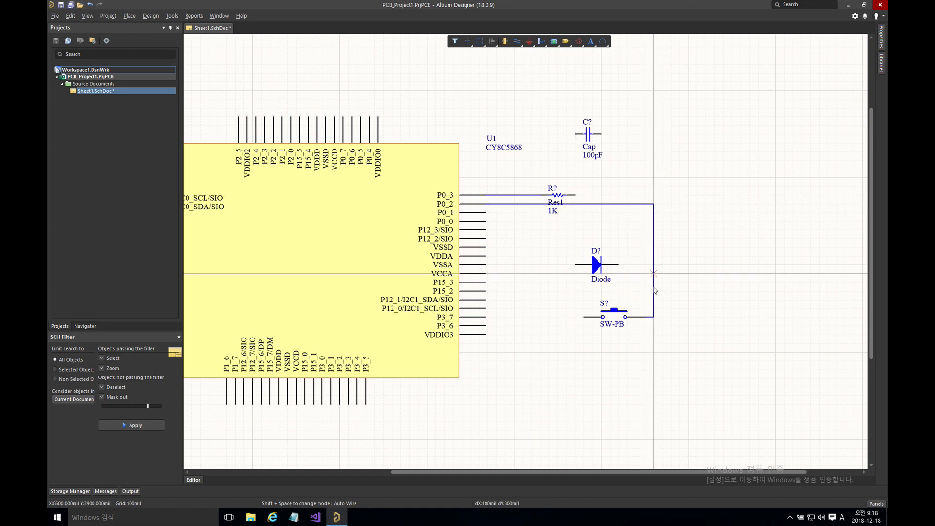
# Step: Auto-wire the Diode's cathode pin to the Cap's right pin, and the Cap's left pin to the free pin of Res1
pyautogui.click(619, 265)
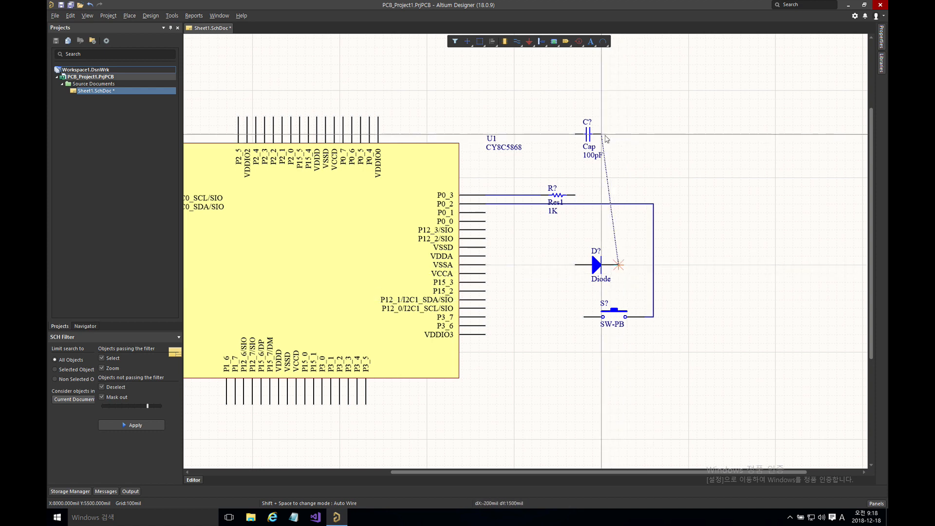
pyautogui.click(591, 135)
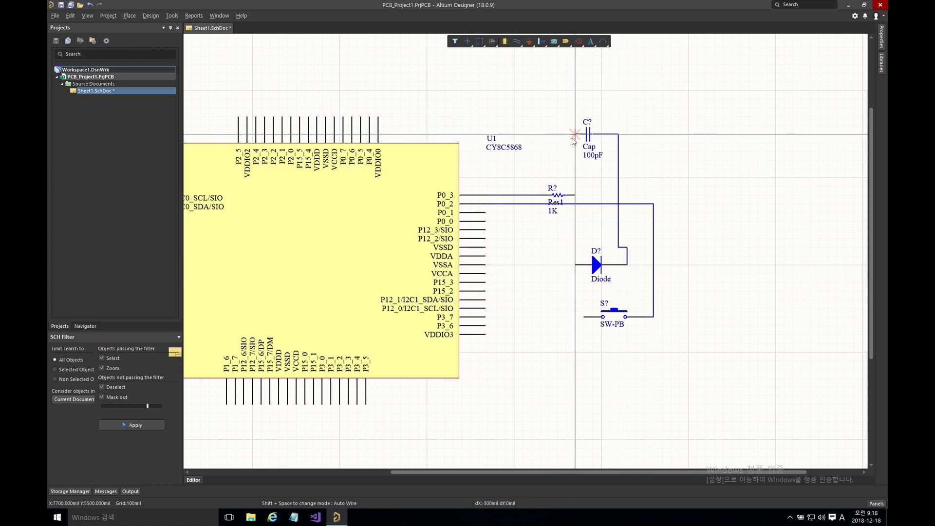
pyautogui.click(574, 134)
pyautogui.click(575, 195)
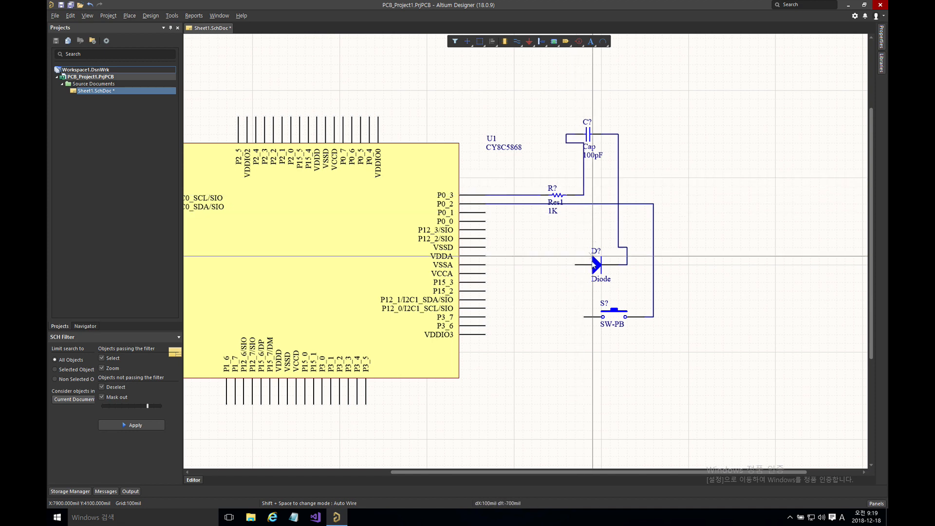
# Step: Draw a 90-degree wire from the SW-PB's free left pin, looping below the switch and ending upward on its right, removing the extra corners
pyautogui.click(560, 299)
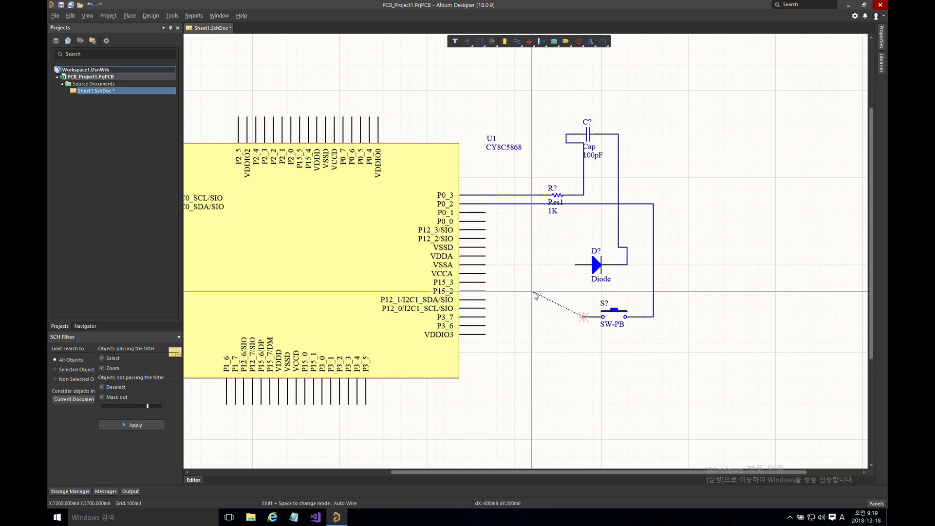
pyautogui.hotkey('shift', 'space')
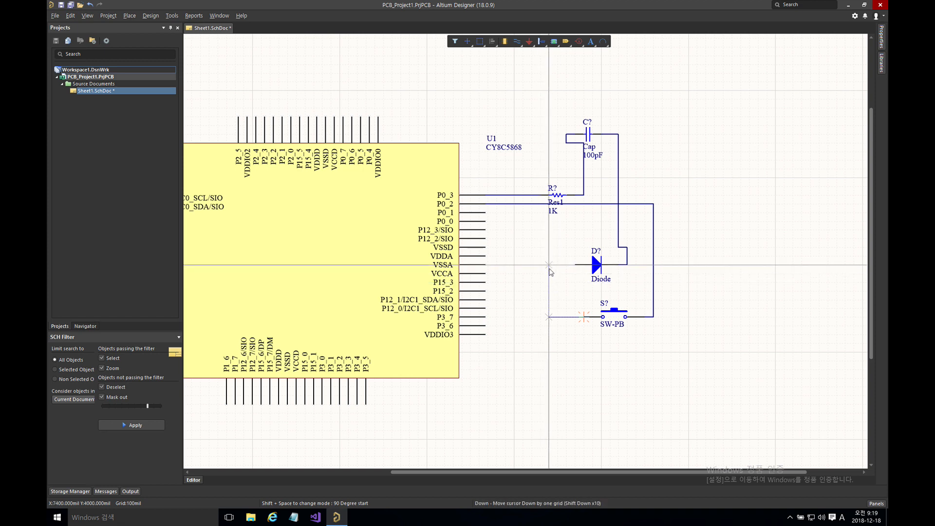
pyautogui.click(539, 380)
pyautogui.click(680, 369)
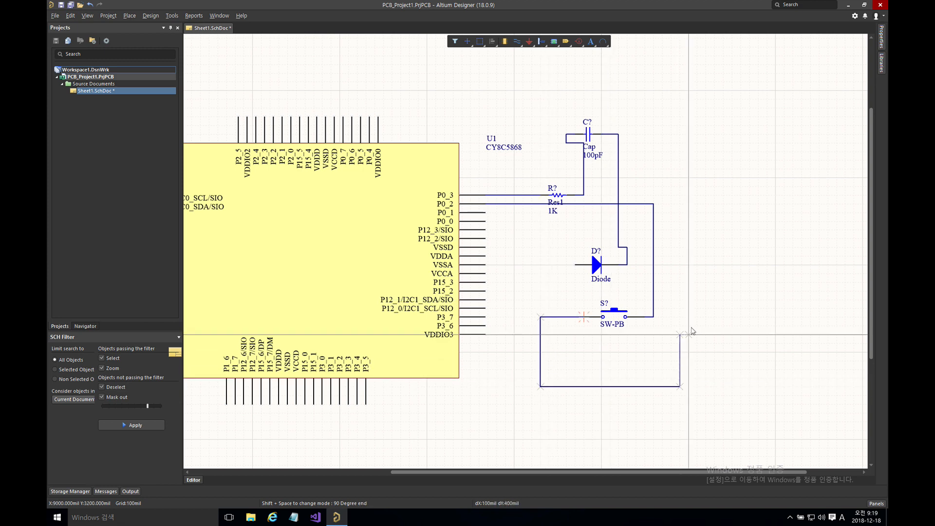
pyautogui.click(697, 299)
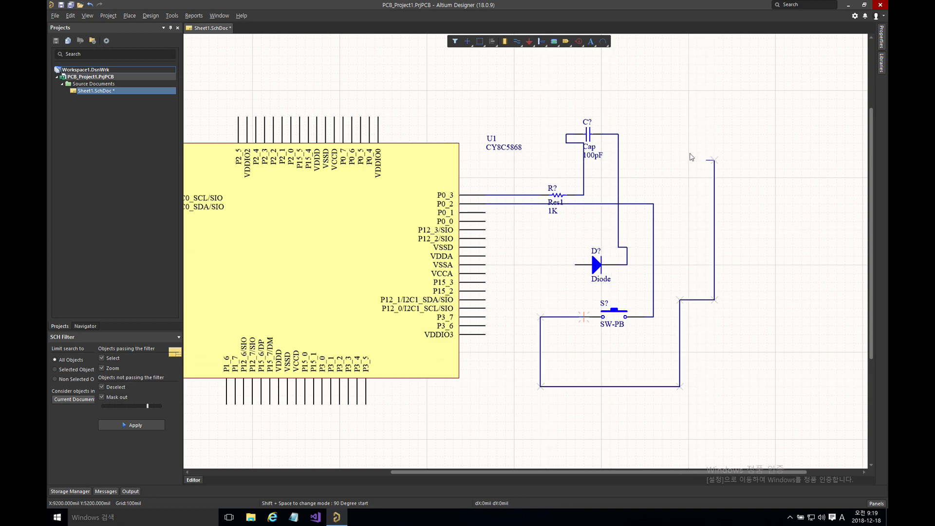
pyautogui.click(663, 157)
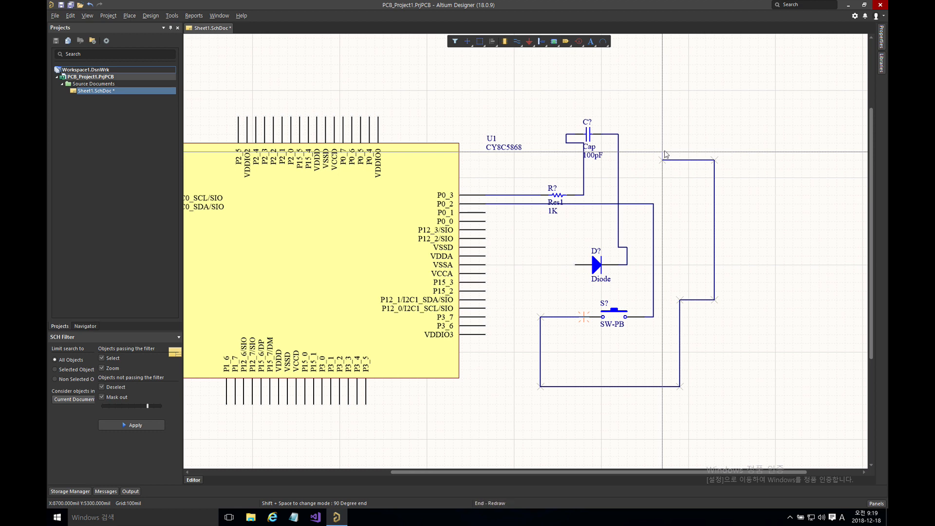
pyautogui.press('BackSpace')
pyautogui.press('BackSpace')
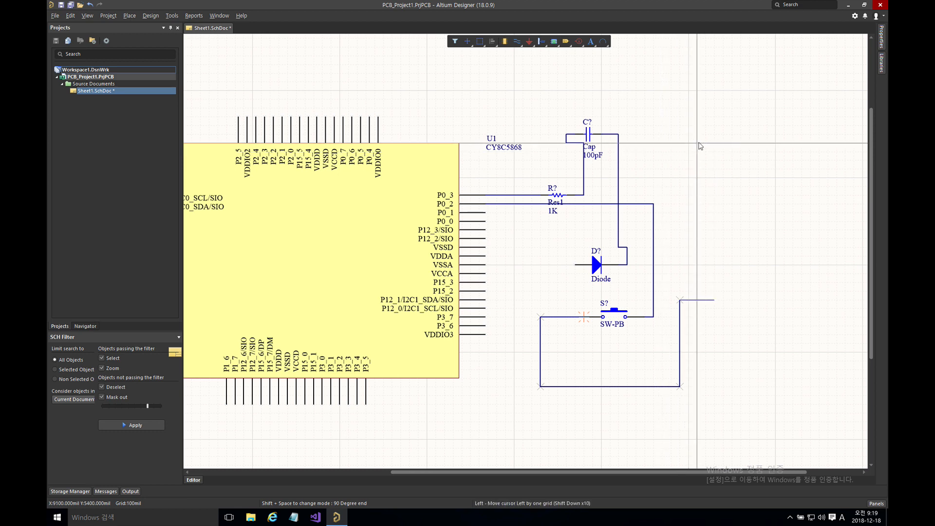
pyautogui.press('space')
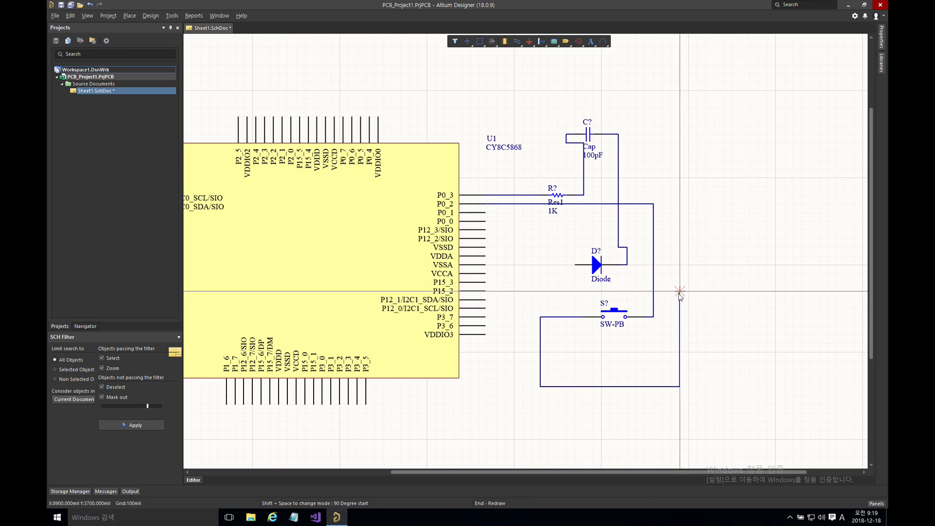
pyautogui.rightClick(699, 258)
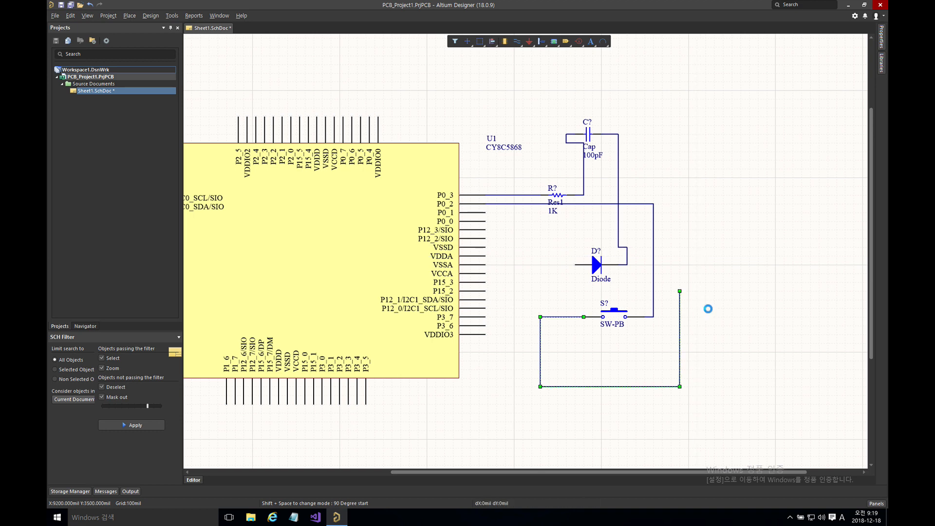
# Step: Open the properties of the wire looping below SW-PB and examine its width options
pyautogui.click(570, 388)
pyautogui.doubleClick(562, 316)
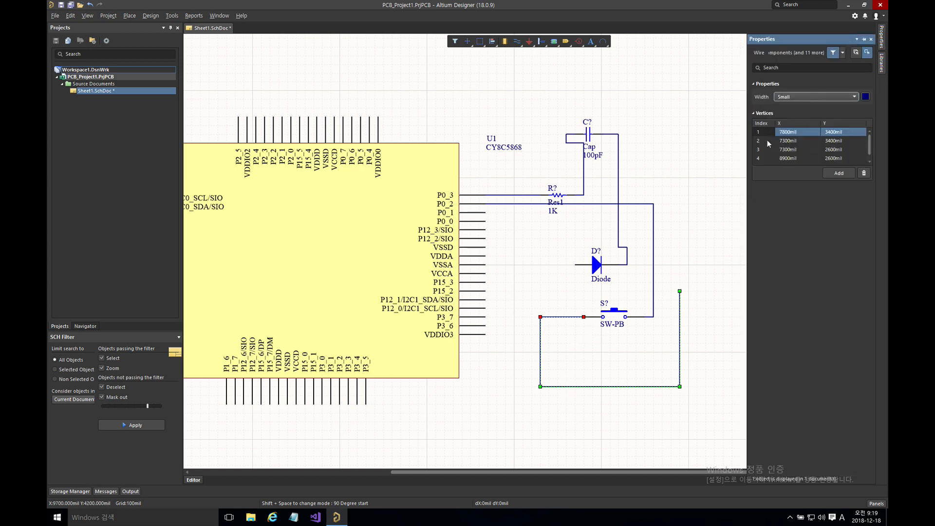
pyautogui.click(798, 97)
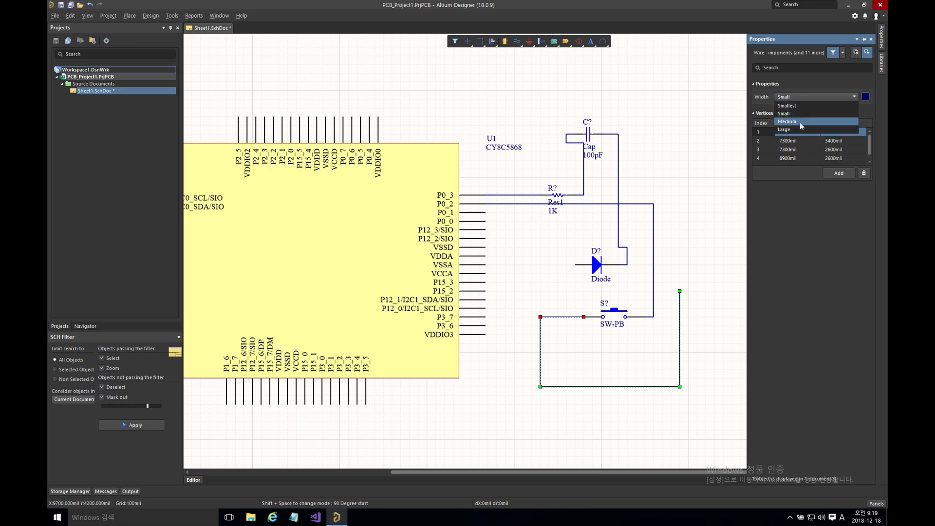
pyautogui.click(802, 85)
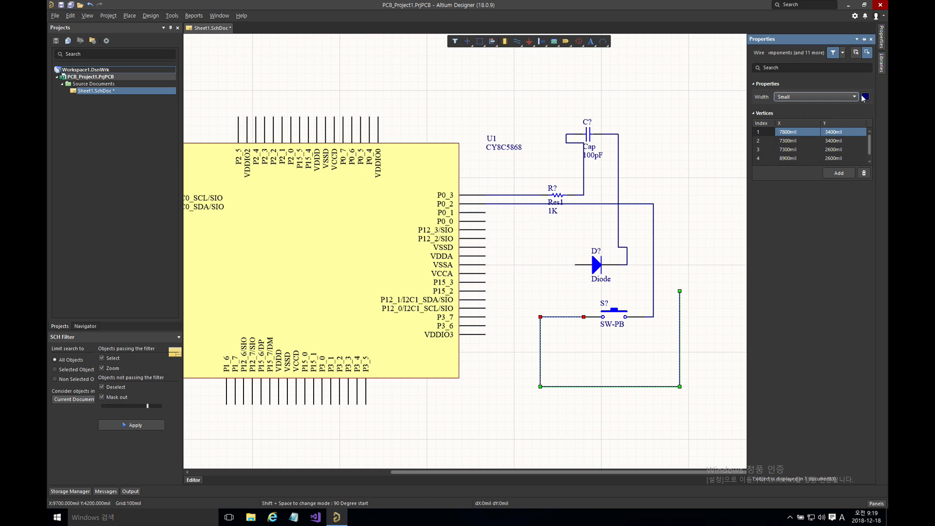
pyautogui.click(709, 190)
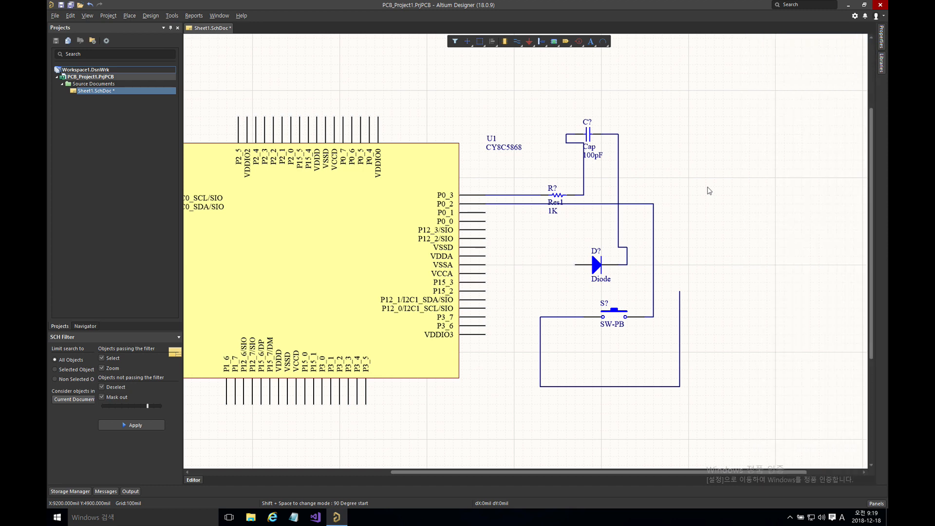
pyautogui.press('p')
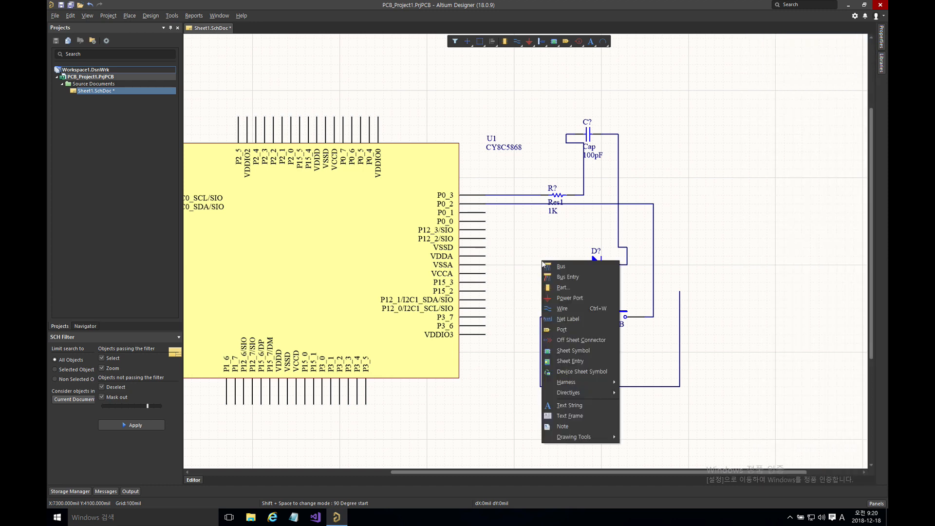
pyautogui.press('t')
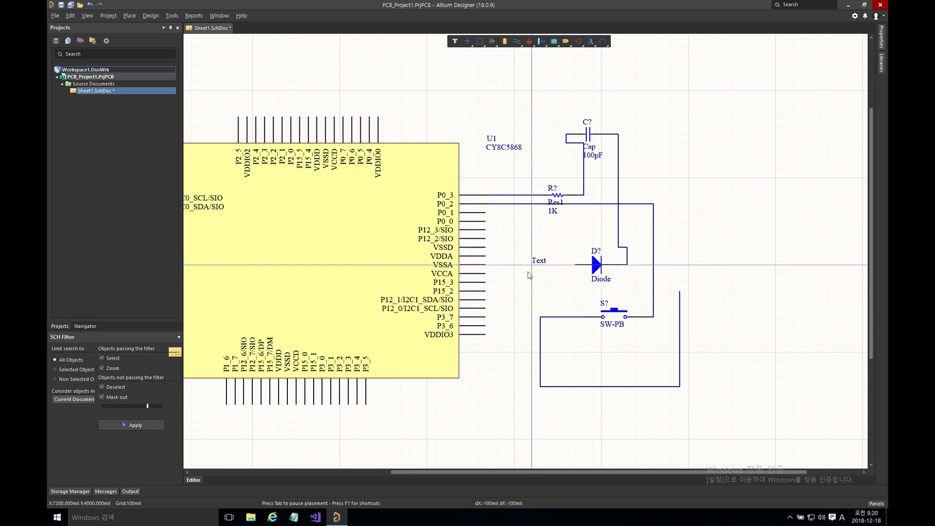
pyautogui.press('Escape')
# Step: Draw a horizontal wire ending on the left side of the SW-PB loop, and an L-shaped wire branching down from the loop's bottom segment
pyautogui.press('p')
pyautogui.press('w')
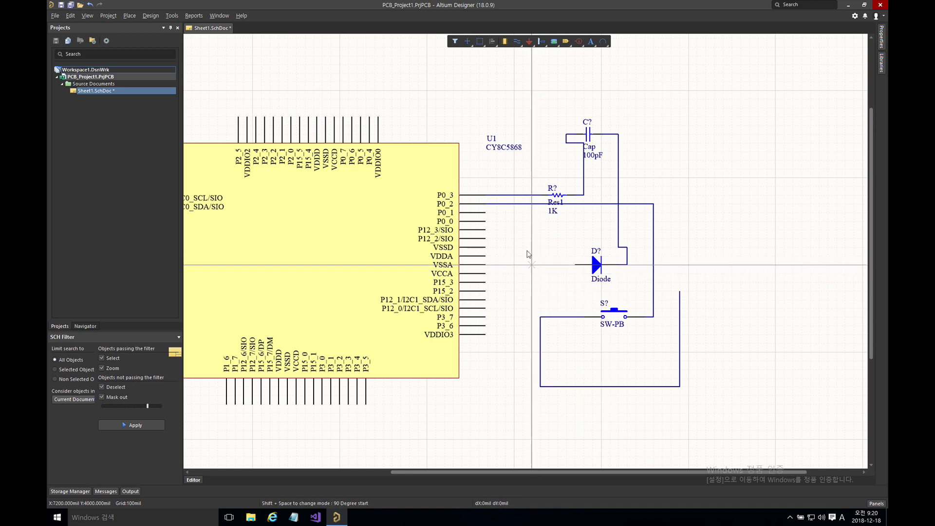
pyautogui.click(469, 369)
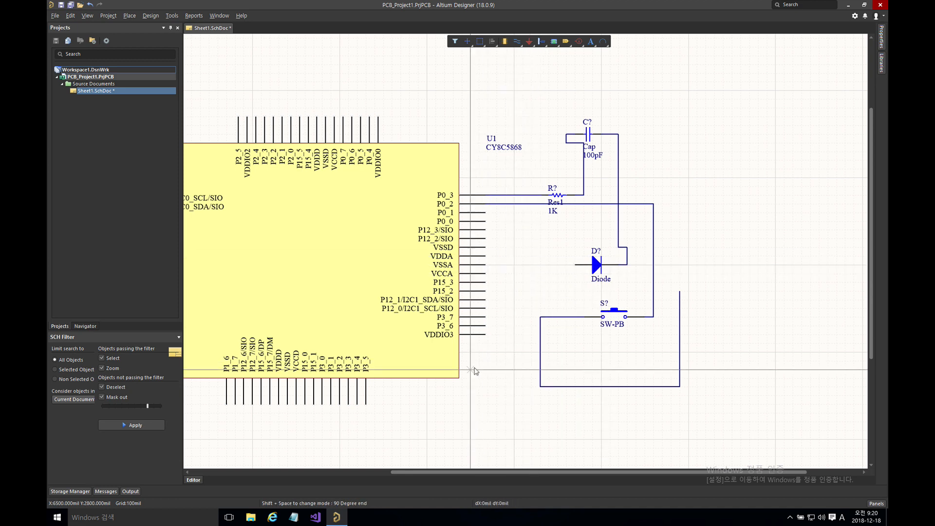
pyautogui.click(541, 369)
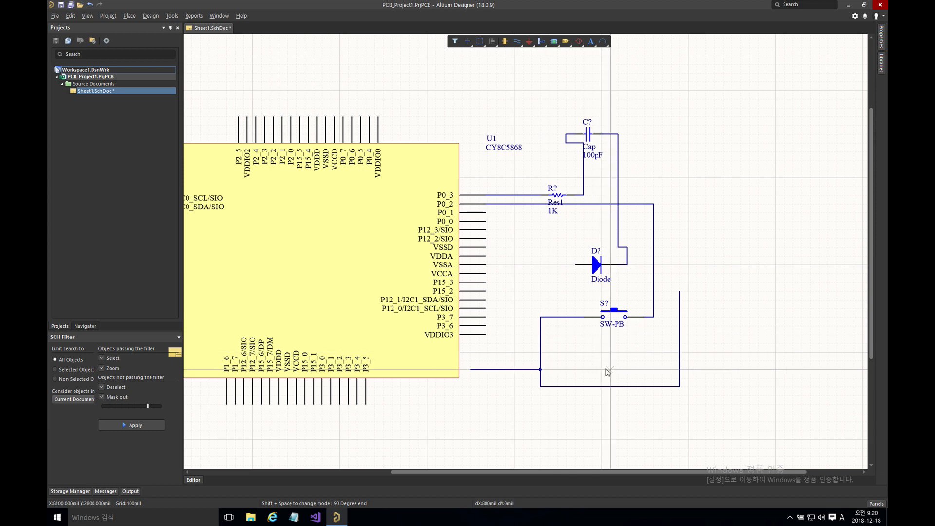
pyautogui.click(602, 387)
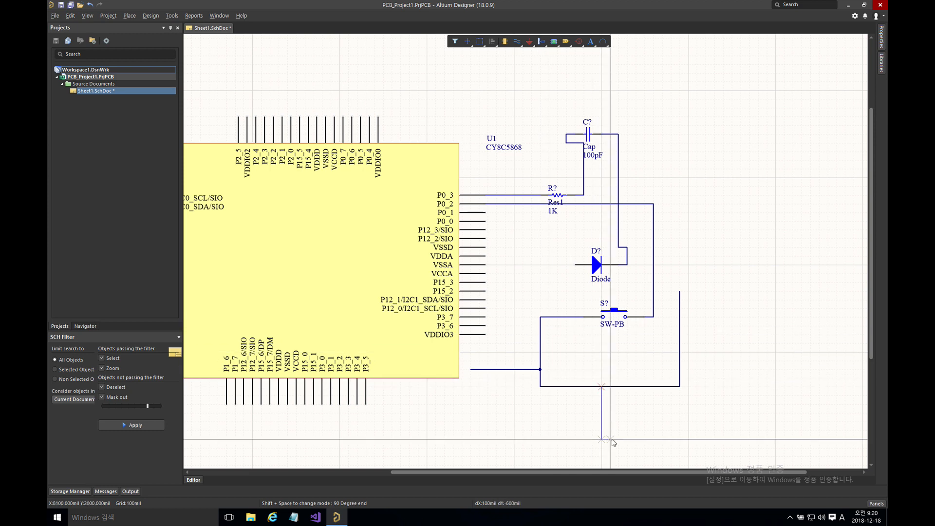
pyautogui.click(645, 439)
pyautogui.rightClick(672, 433)
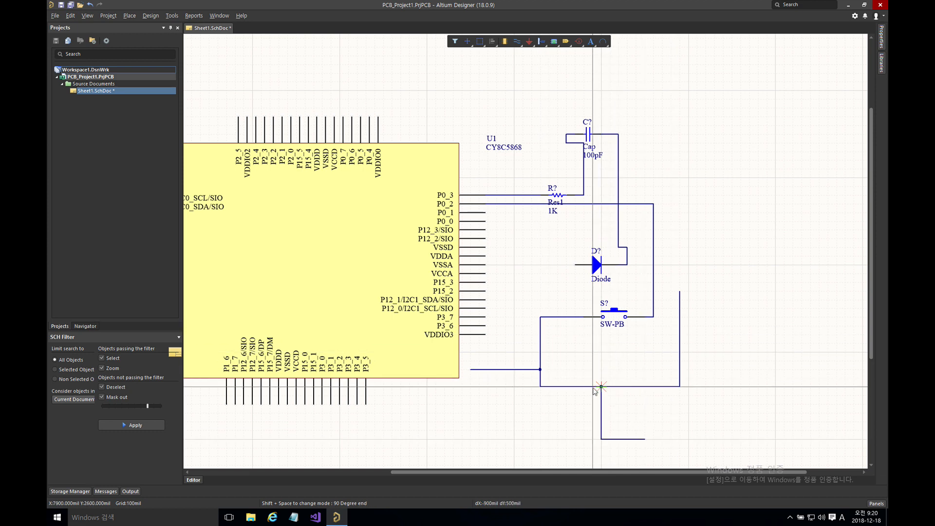
# Step: Draw a horizontal wire below SW-PB that starts inside the loop and crosses its right vertical segment, finishing wire placement
pyautogui.click(584, 352)
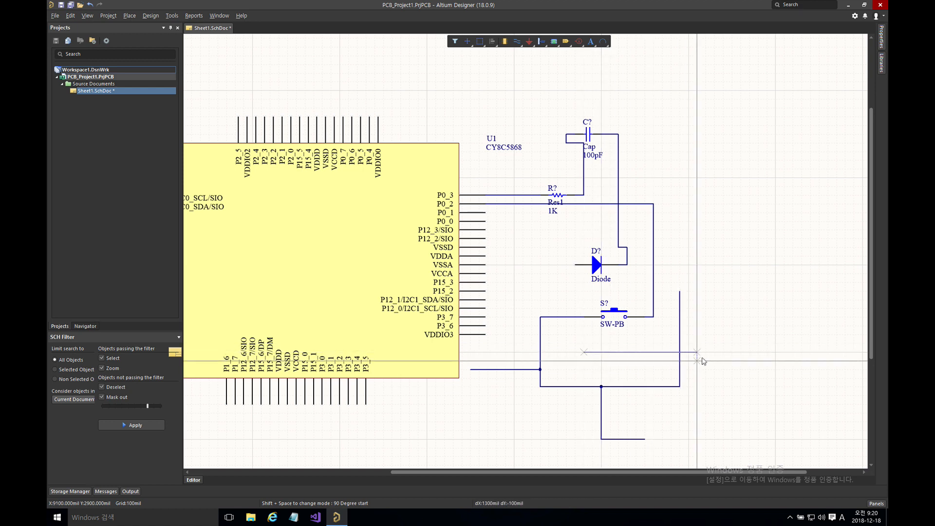
pyautogui.click(750, 379)
pyautogui.rightClick(749, 380)
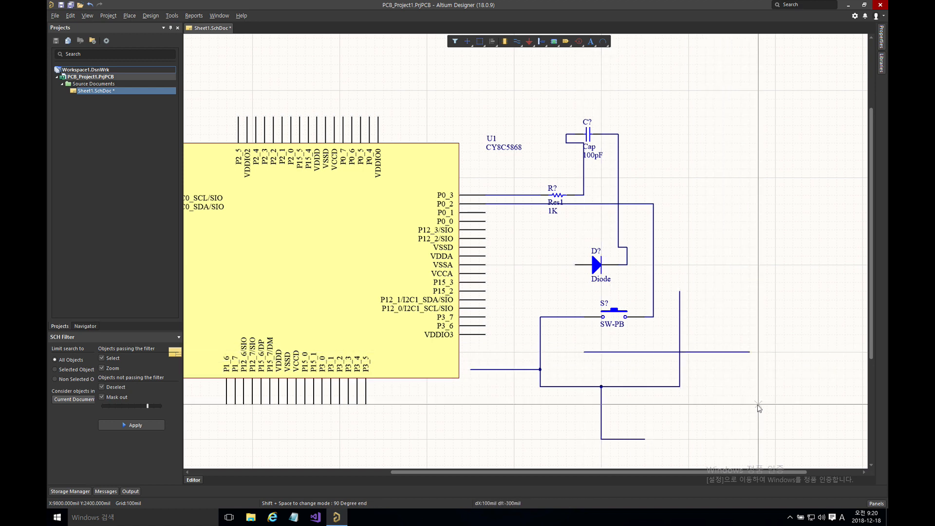
pyautogui.rightClick(758, 405)
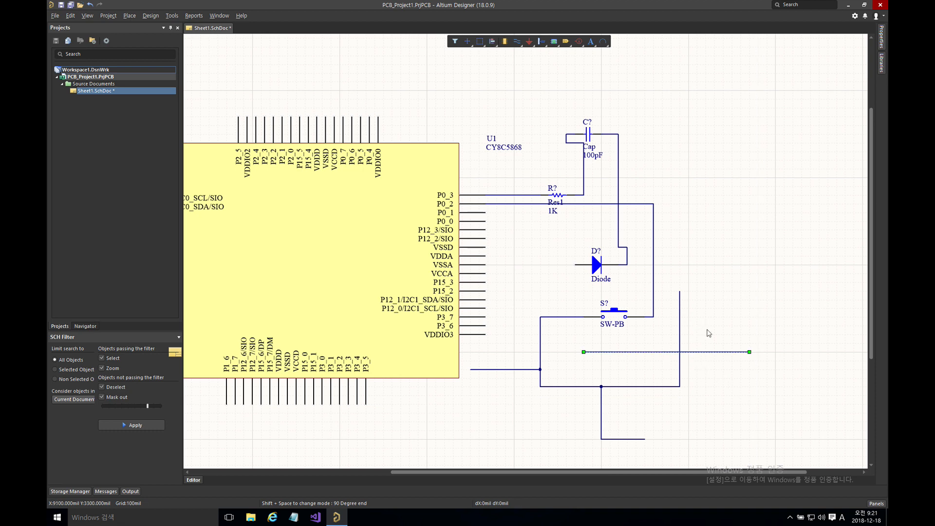